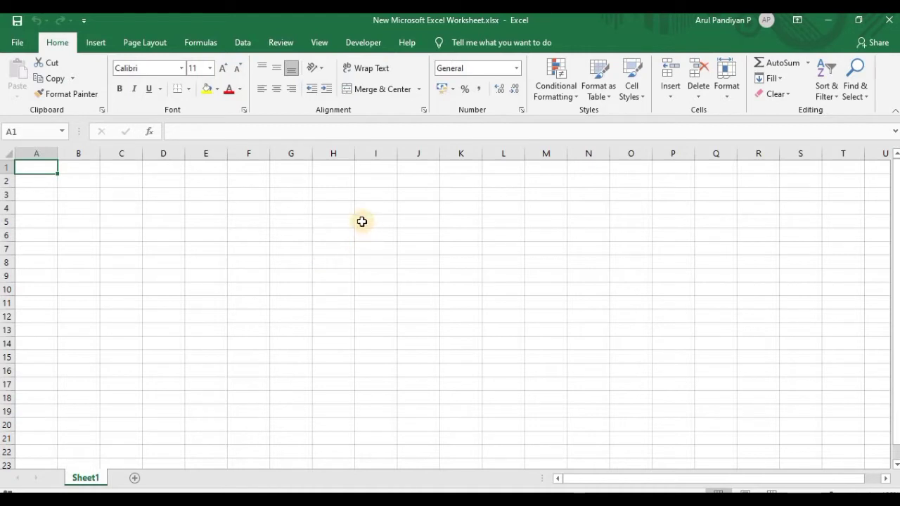
# - Select cells F6, G7 and then F6 again on the empty Sheet1
pyautogui.click(238, 239)
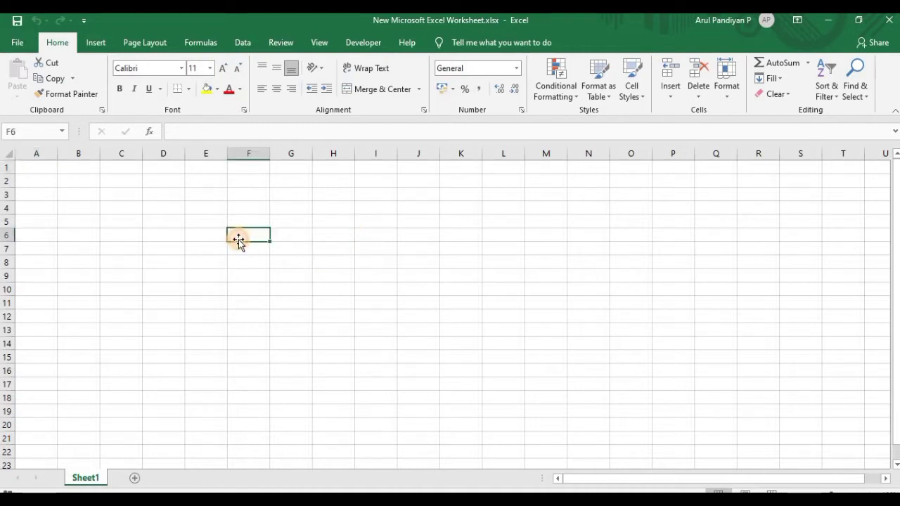
pyautogui.click(279, 251)
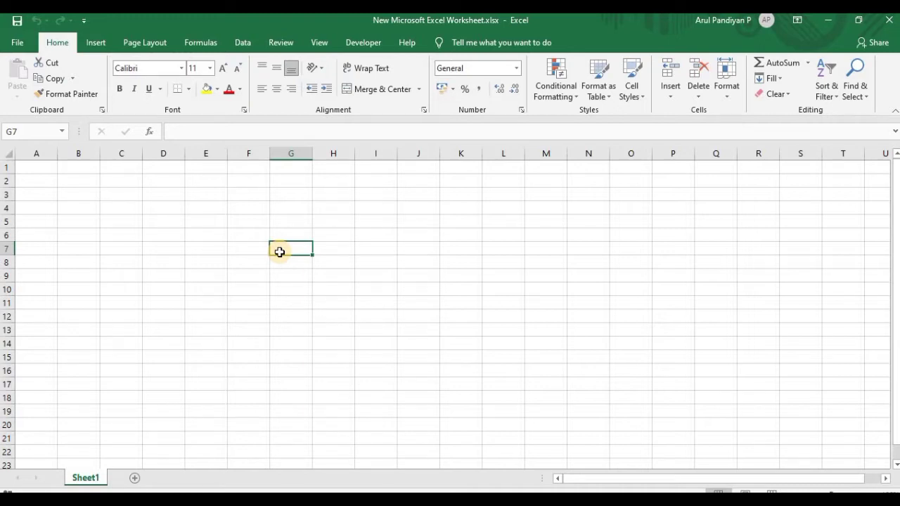
pyautogui.click(237, 237)
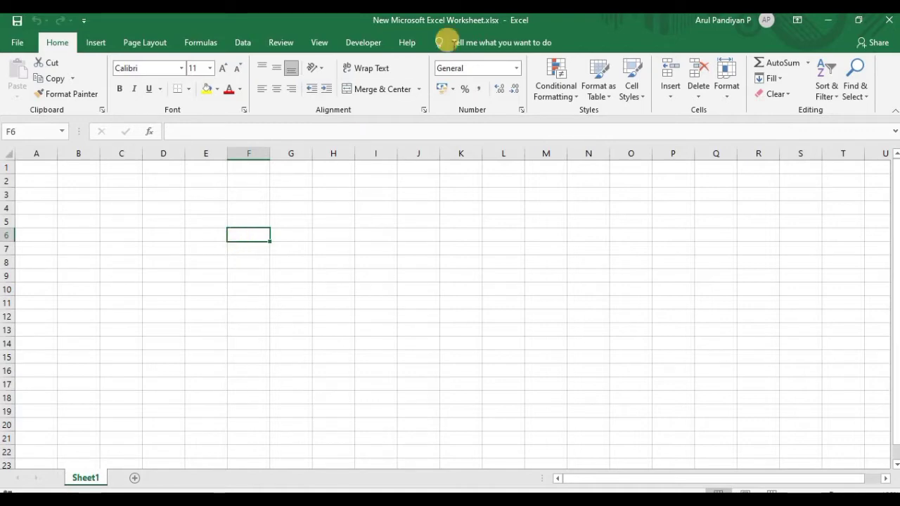
# - Save the workbook as 'shift schedule' (*.xlsm, macro-enabled) in the SHIFT SCHEDULE folder
pyautogui.click(16, 45)
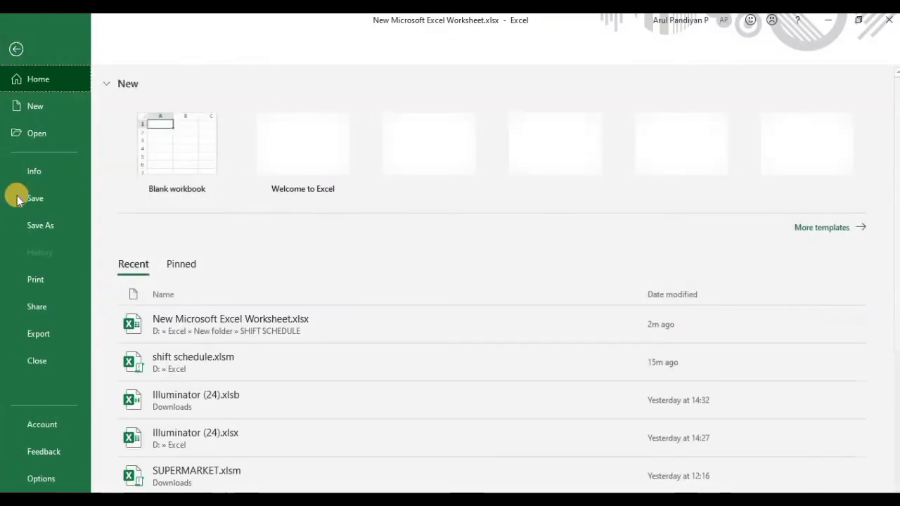
pyautogui.click(31, 224)
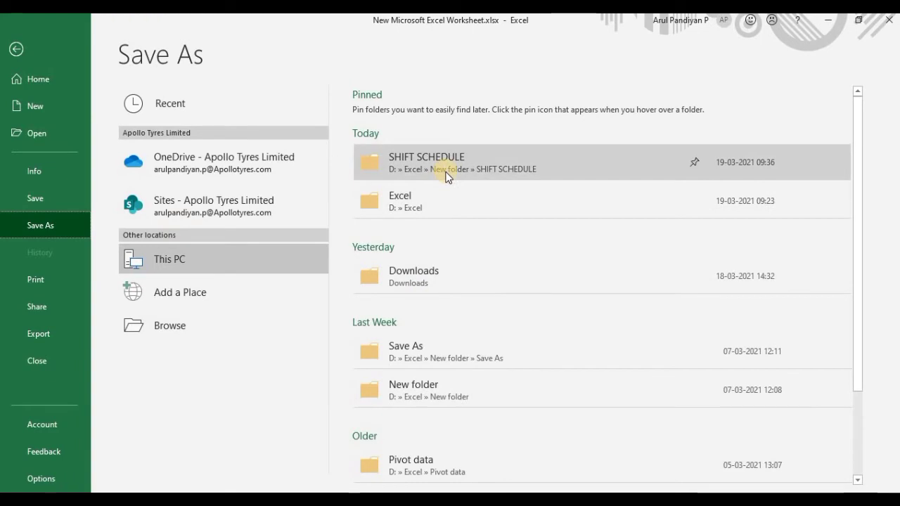
pyautogui.click(446, 175)
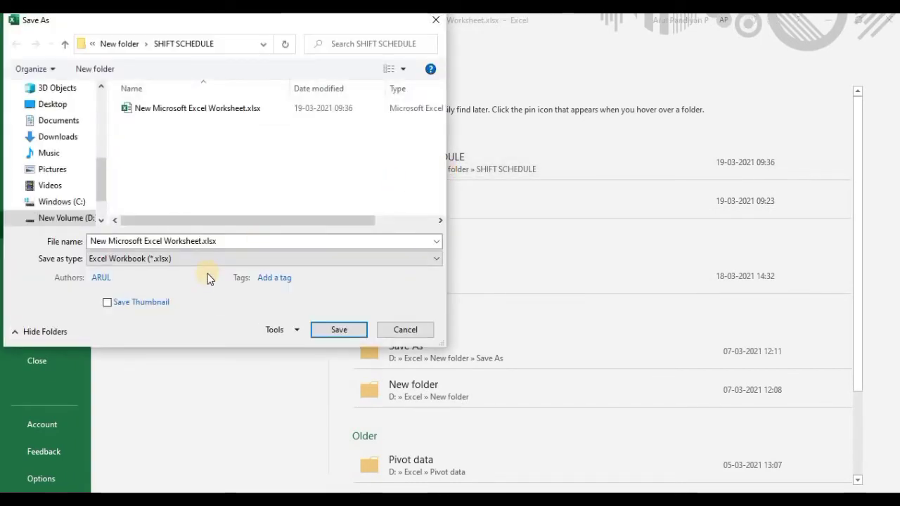
pyautogui.click(273, 262)
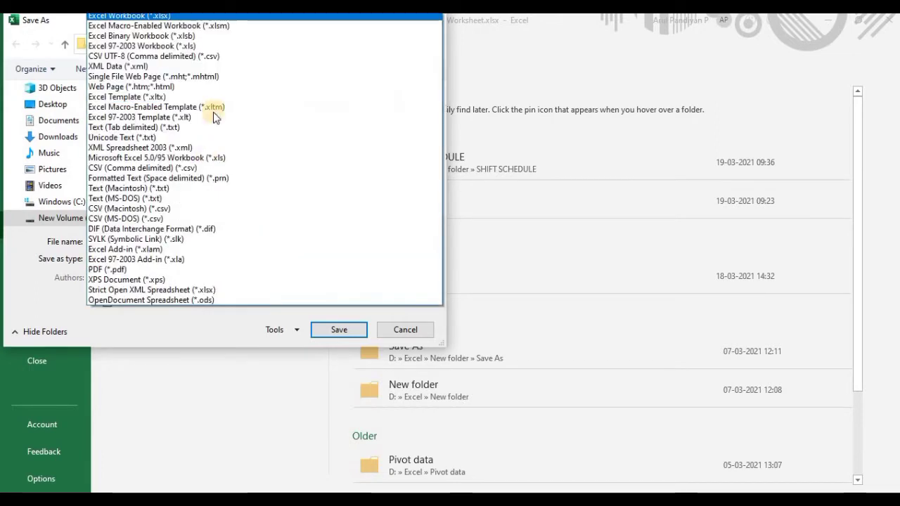
pyautogui.click(226, 26)
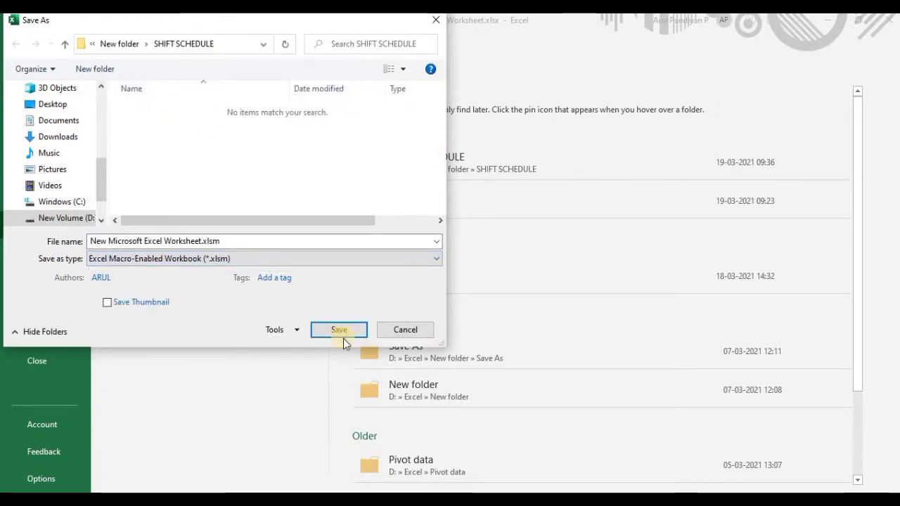
pyautogui.tripleClick(144, 241)
pyautogui.write('sh')
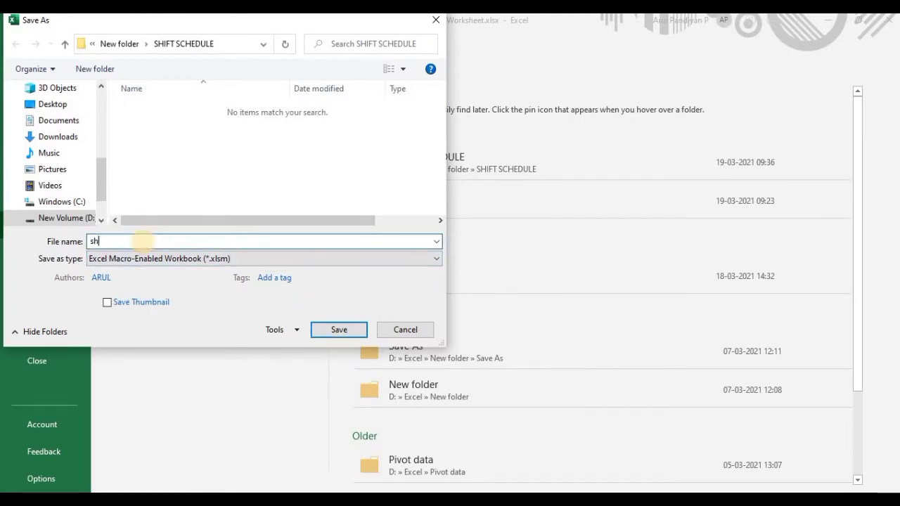
pyautogui.write('ift sc')
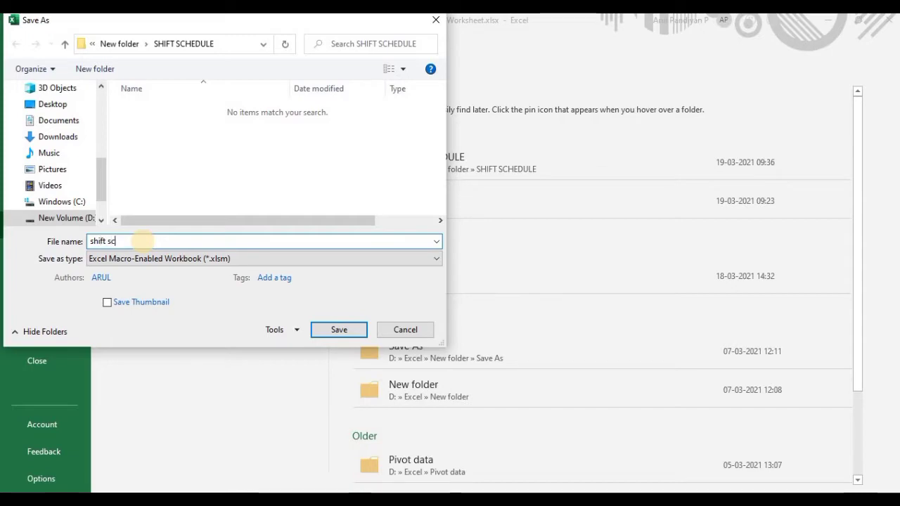
pyautogui.write('hedule')
pyautogui.press('Return')
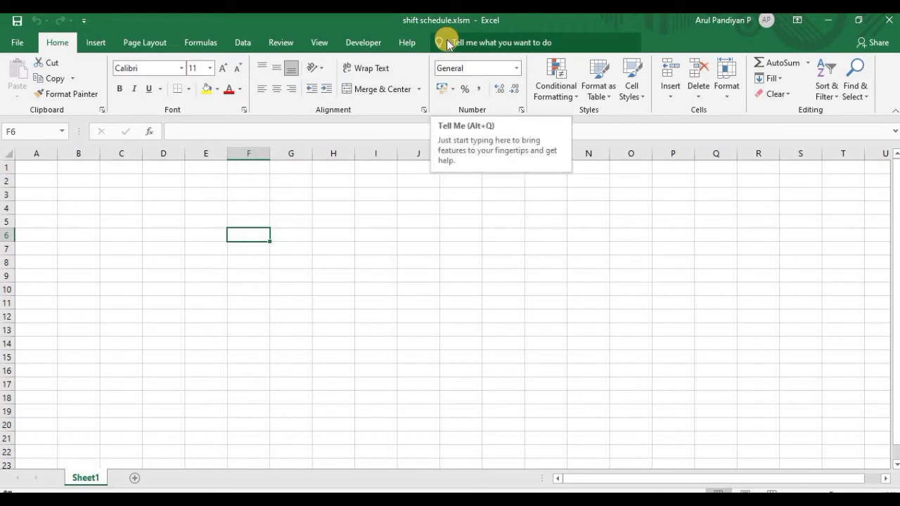
# - Enter the title 'Shift schedule for the Month' in I2, leaving column I's width unchanged
pyautogui.click(405, 176)
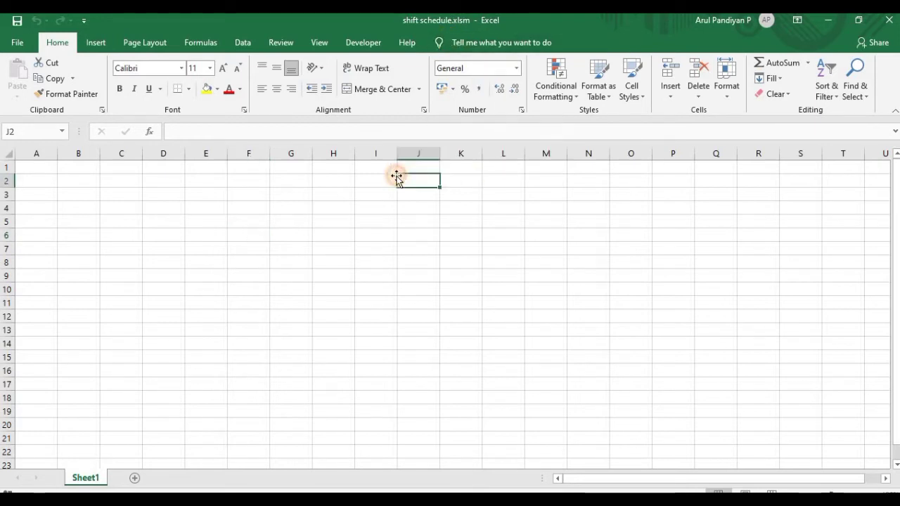
pyautogui.click(375, 180)
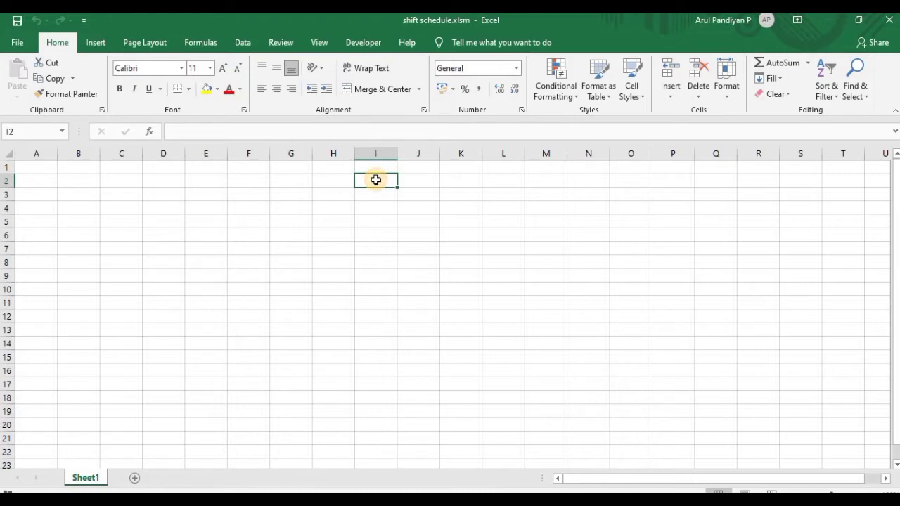
pyautogui.write('Shift sc')
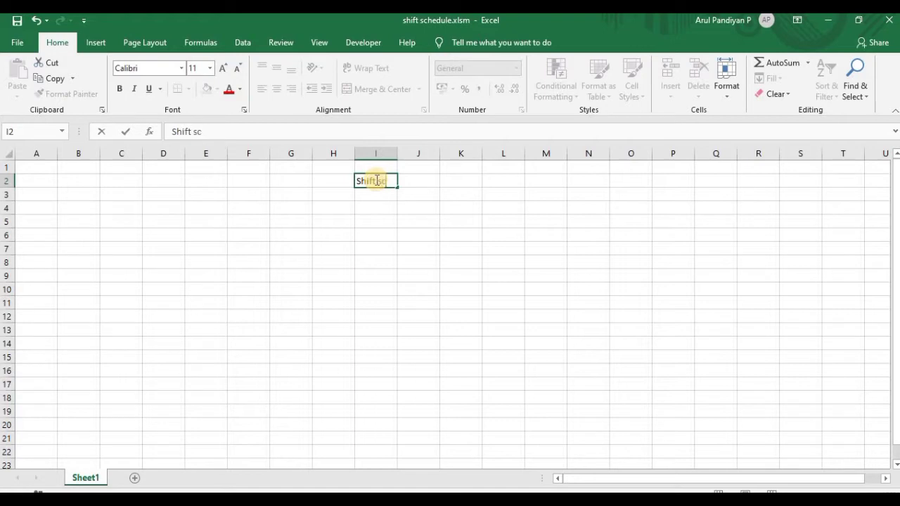
pyautogui.write('hed')
pyautogui.write('ule f')
pyautogui.write('or the Month')
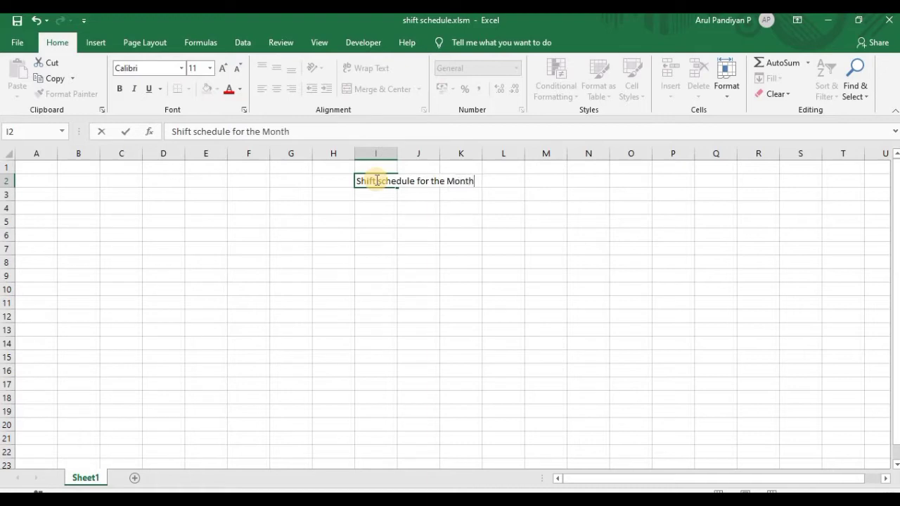
pyautogui.click(509, 210)
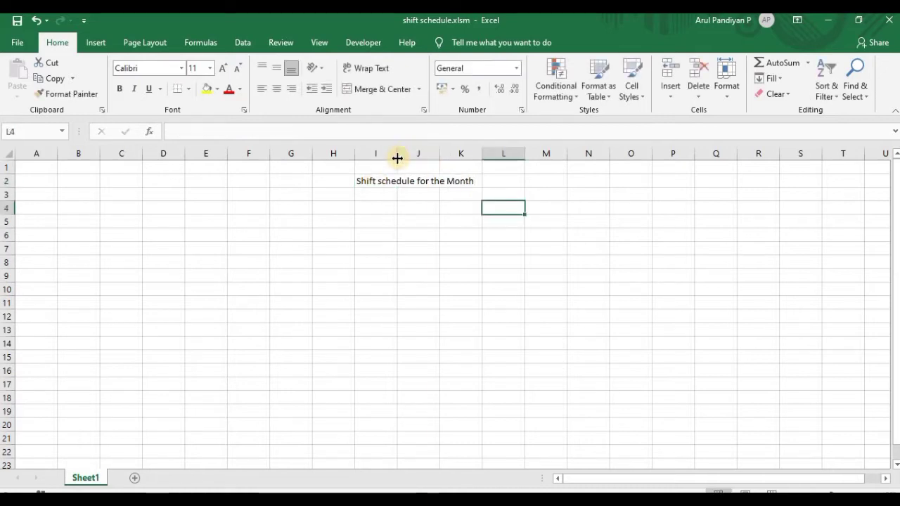
pyautogui.doubleClick(398, 153)
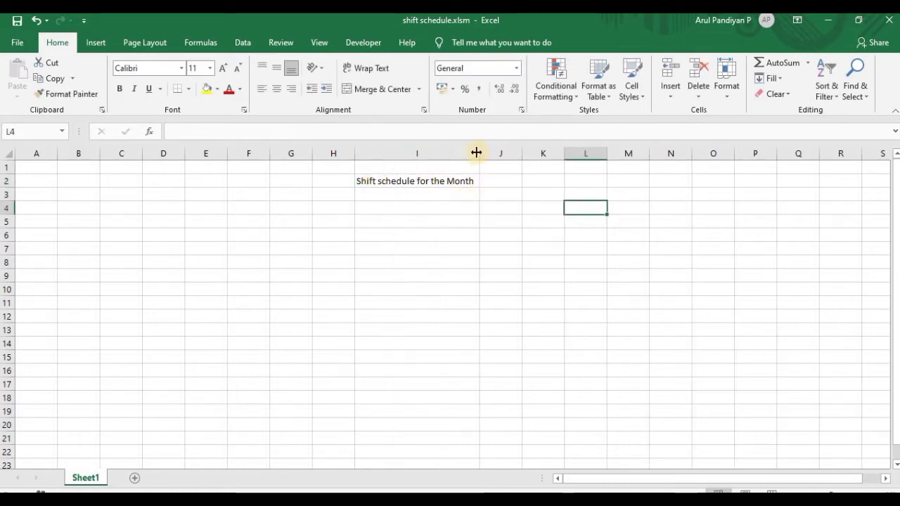
pyautogui.hotkey('ctrl', 'z')
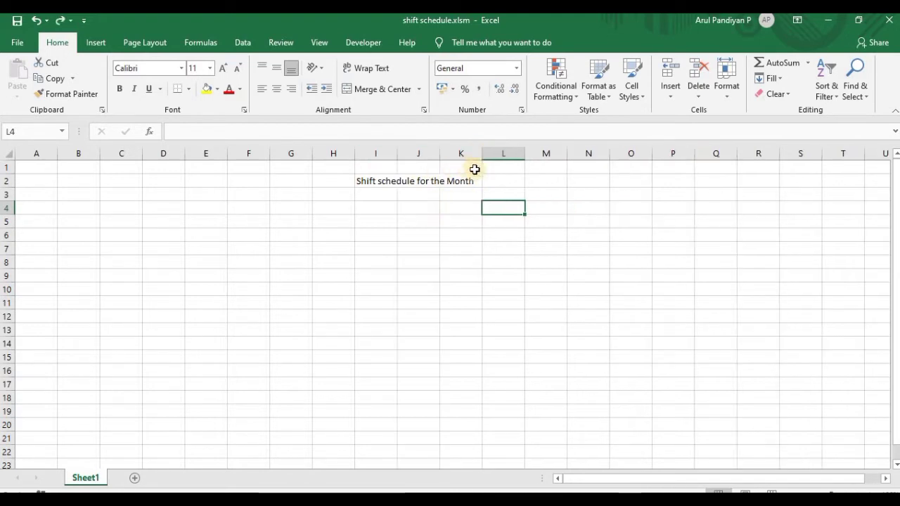
# - Enter January in L2 and 2021 in M2, then reselect L2
pyautogui.click(488, 181)
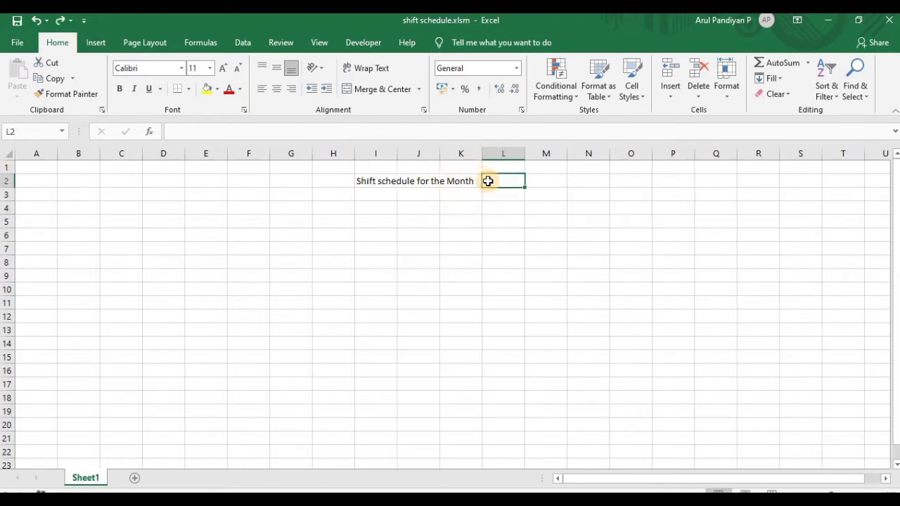
pyautogui.write('J')
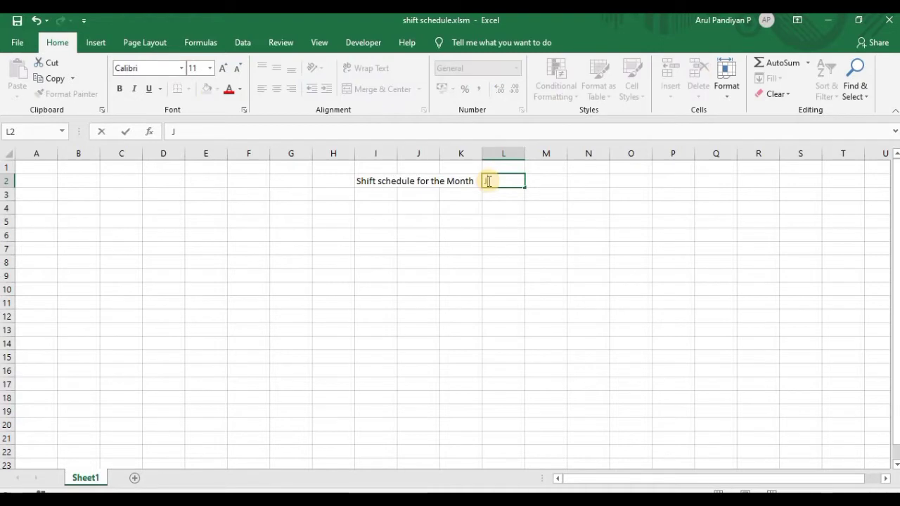
pyautogui.write('anuary')
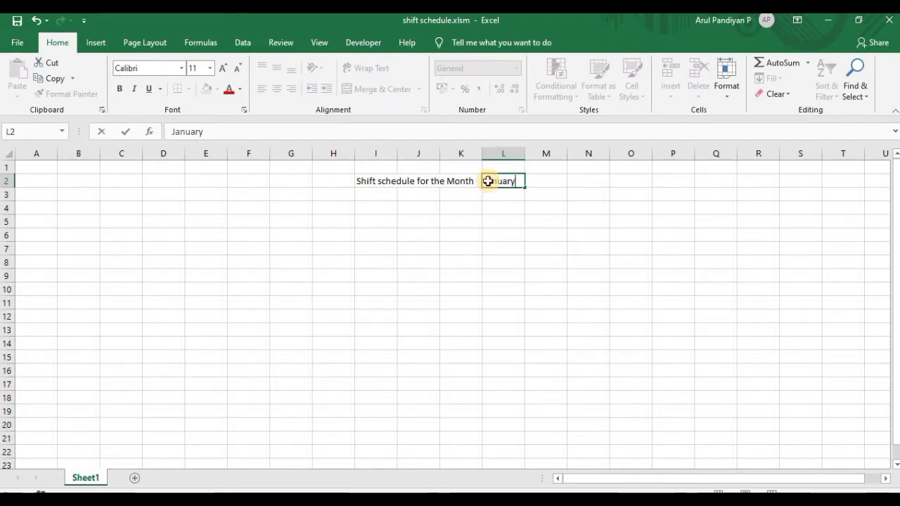
pyautogui.press('Tab')
pyautogui.write('2021')
pyautogui.press('Return')
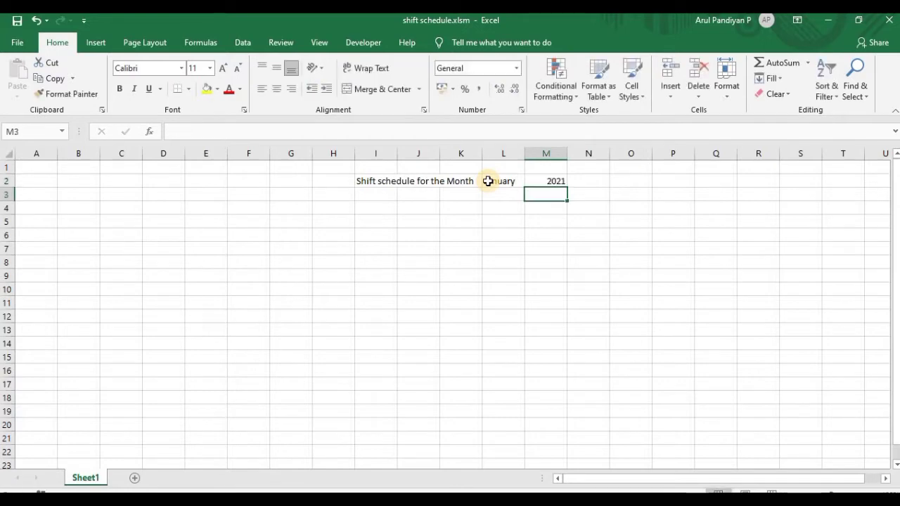
pyautogui.click(498, 182)
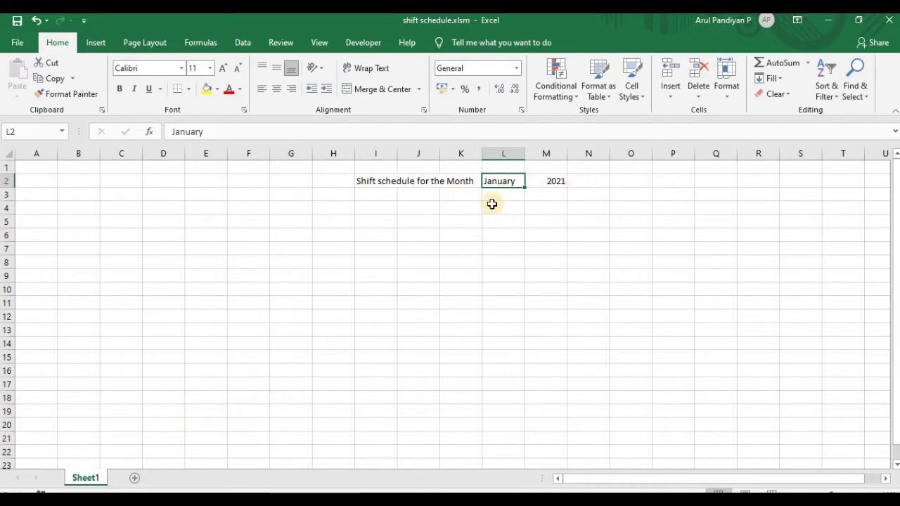
# - Add a new Sheet2 and enter the heading Months in C6
pyautogui.click(133, 482)
pyautogui.click(112, 235)
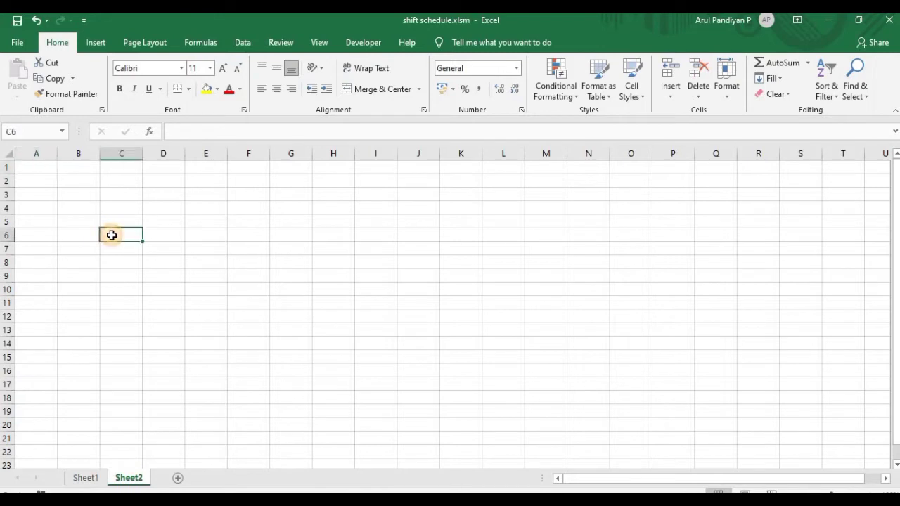
pyautogui.write('Months')
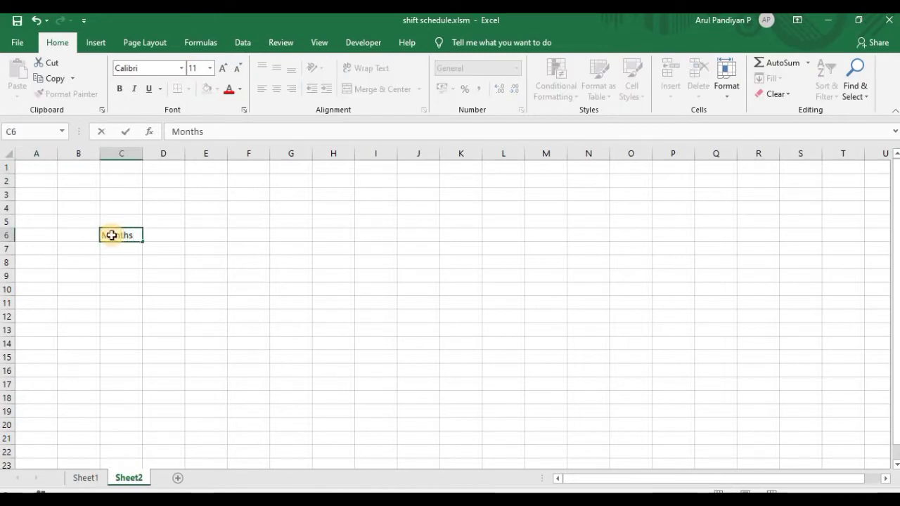
pyautogui.press('Return')
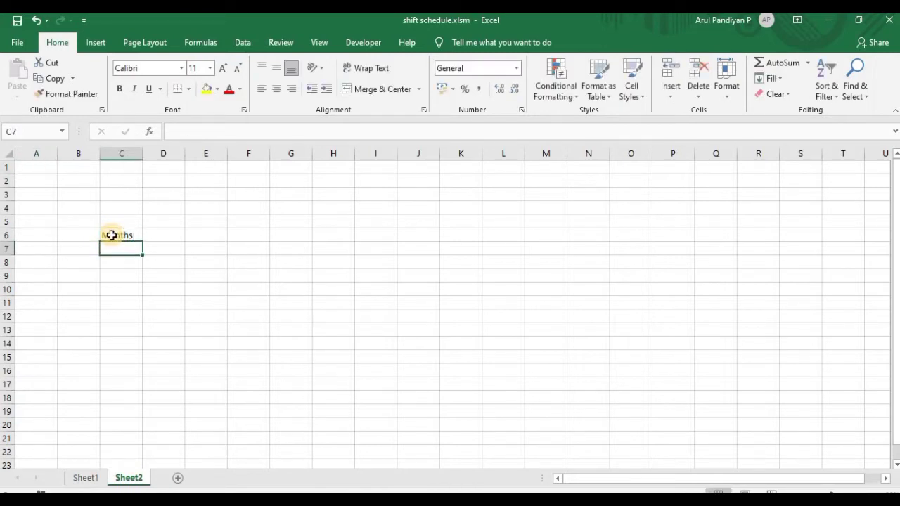
# - Enter January in C7 and Febrary in C8 beneath the heading
pyautogui.write('Jan')
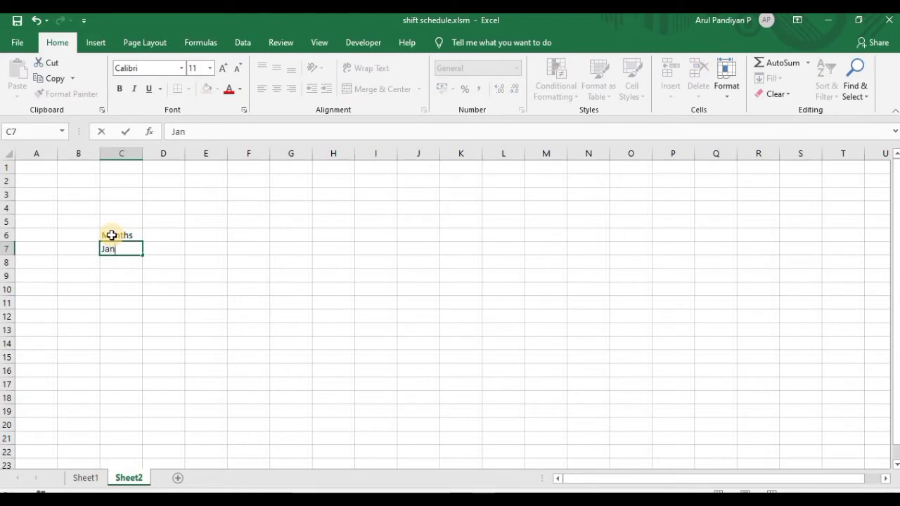
pyautogui.write('uary')
pyautogui.press('Return')
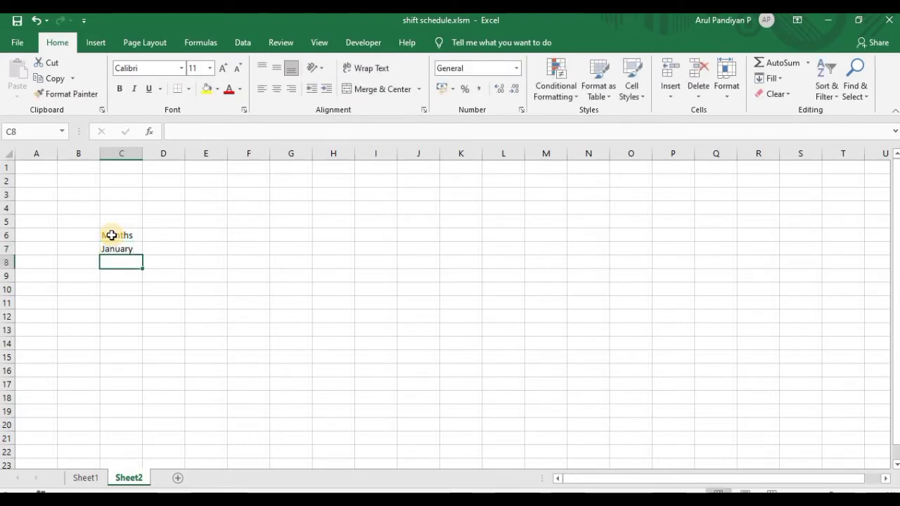
pyautogui.write('Febru')
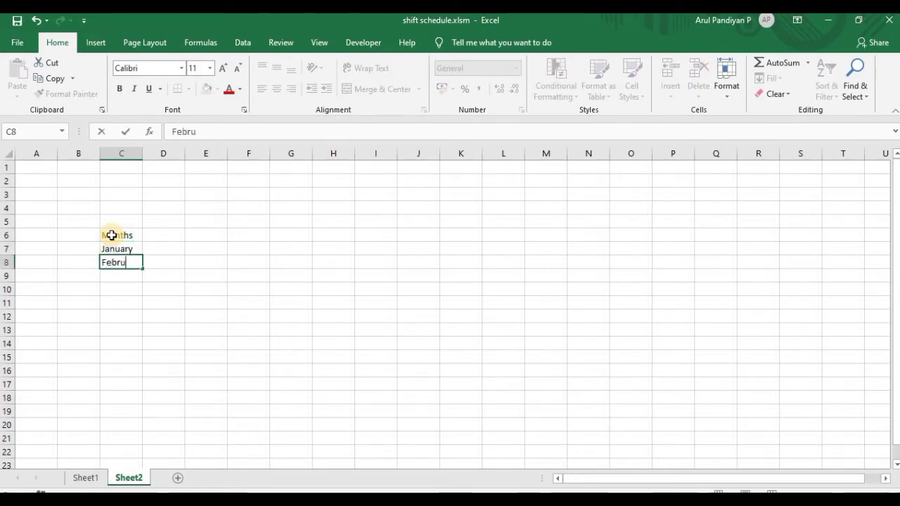
pyautogui.write('a')
pyautogui.press('BackSpace')
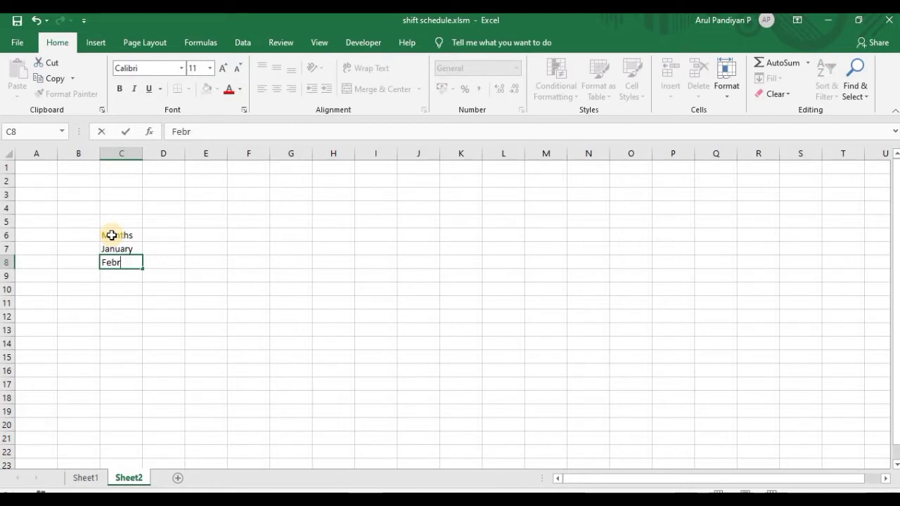
pyautogui.write('ary')
pyautogui.press('Return')
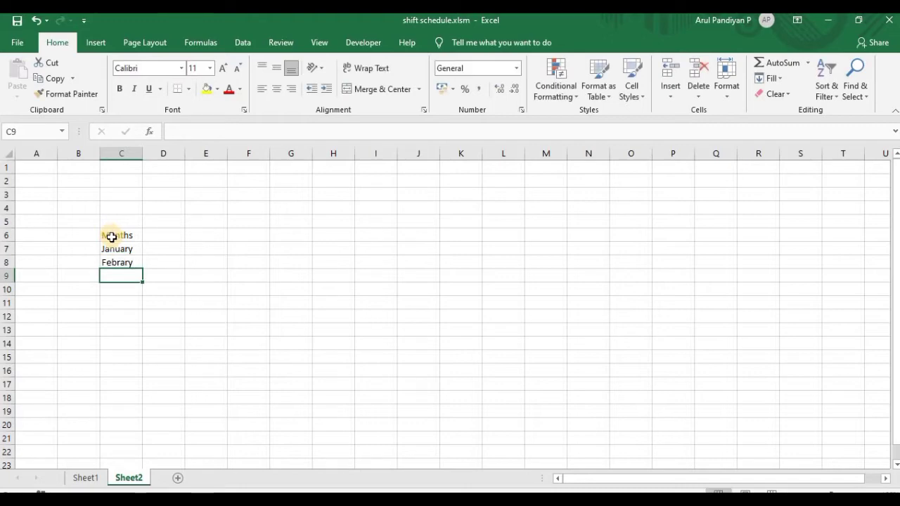
# - Fill the month series from January down to December in C7:C18
pyautogui.click(117, 255)
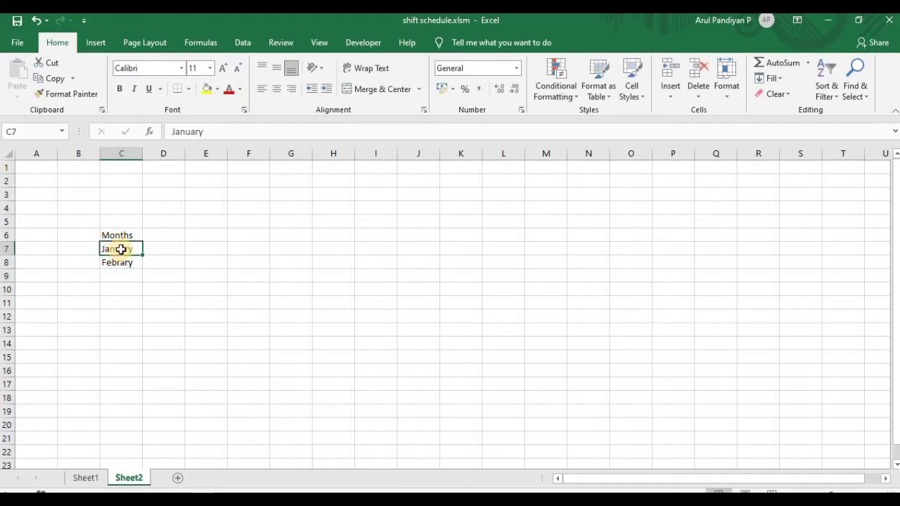
pyautogui.moveTo(145, 258); pyautogui.dragTo(146, 340)
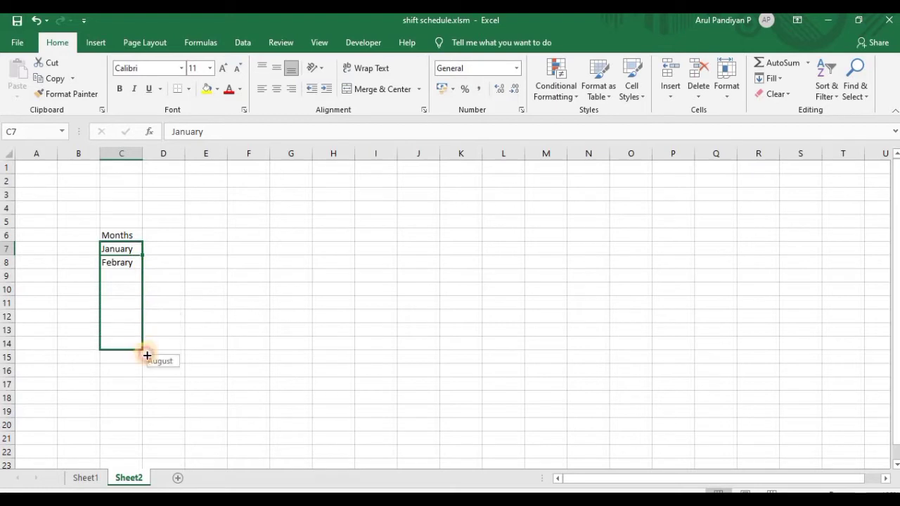
pyautogui.moveTo(146, 341); pyautogui.dragTo(146, 362)
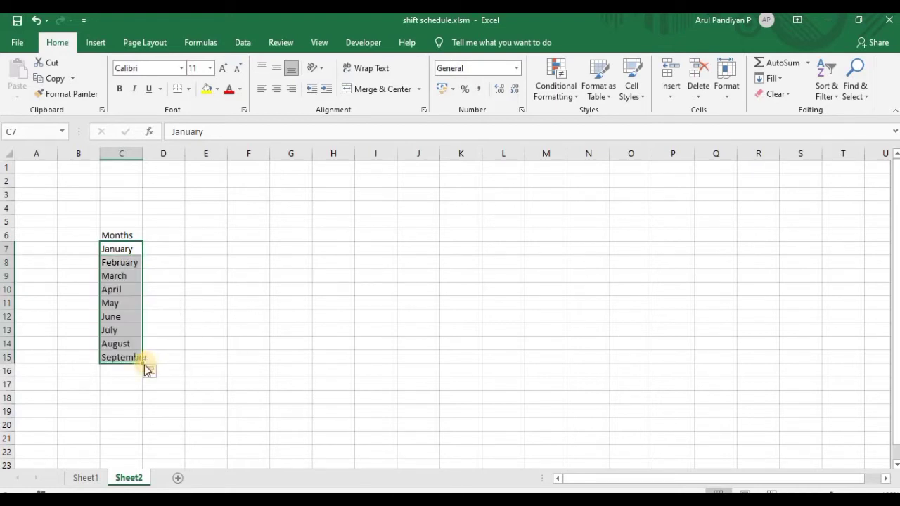
pyautogui.click(150, 371)
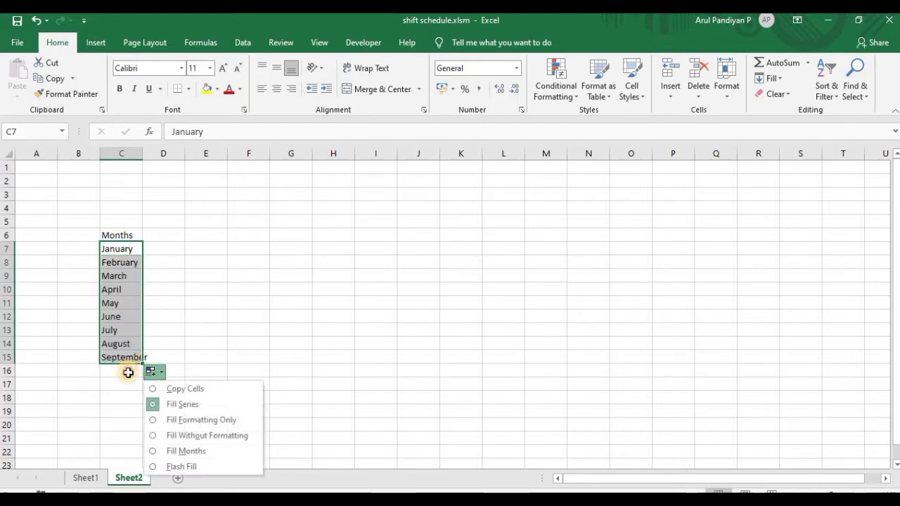
pyautogui.click(126, 370)
pyautogui.click(134, 357)
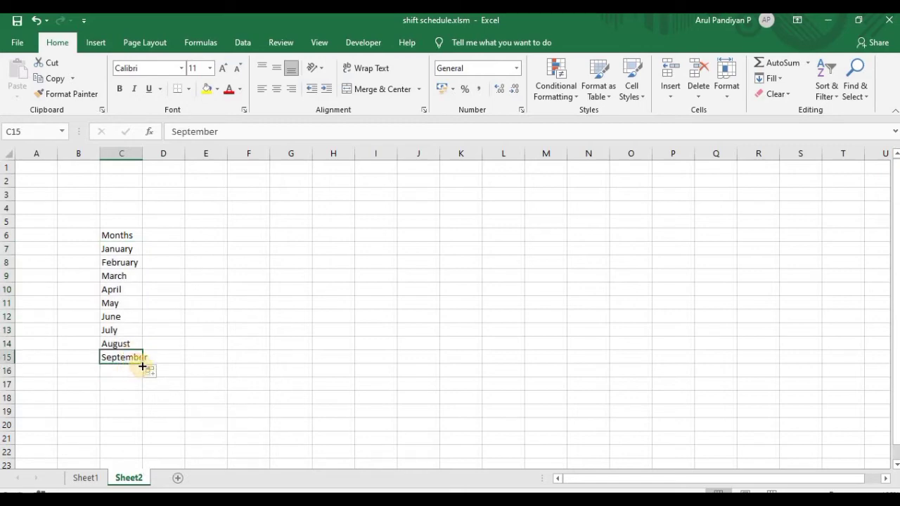
pyautogui.moveTo(143, 366); pyautogui.dragTo(142, 402)
pyautogui.click(149, 263)
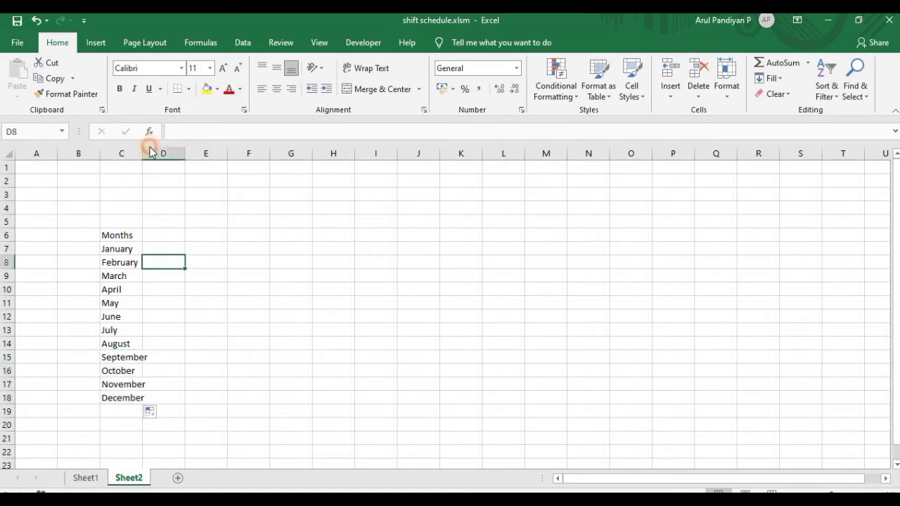
# - AutoFit column C to the longest month and select C7:C18
pyautogui.click(141, 166)
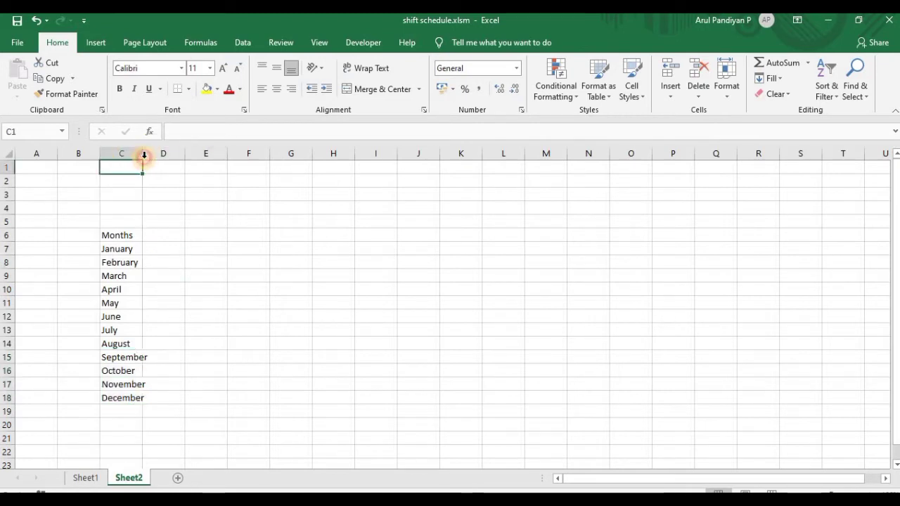
pyautogui.doubleClick(143, 158)
pyautogui.click(173, 250)
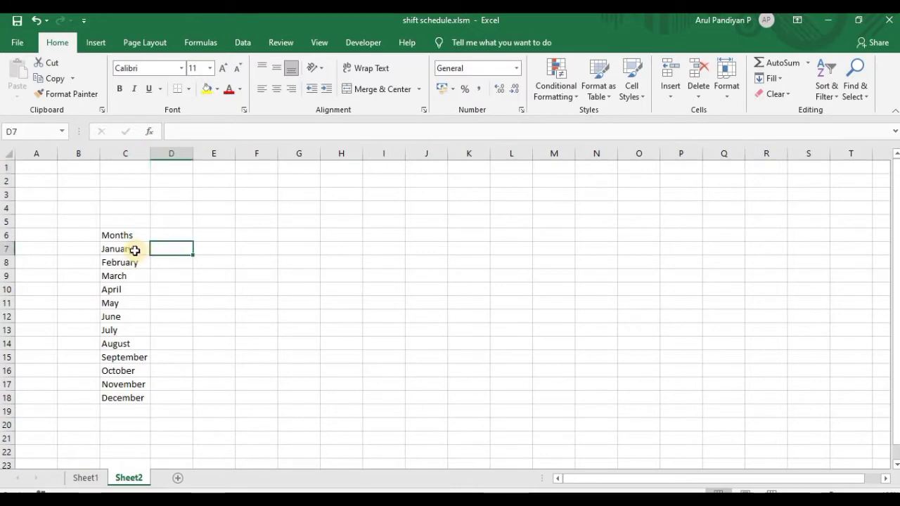
pyautogui.moveTo(130, 250); pyautogui.dragTo(129, 399)
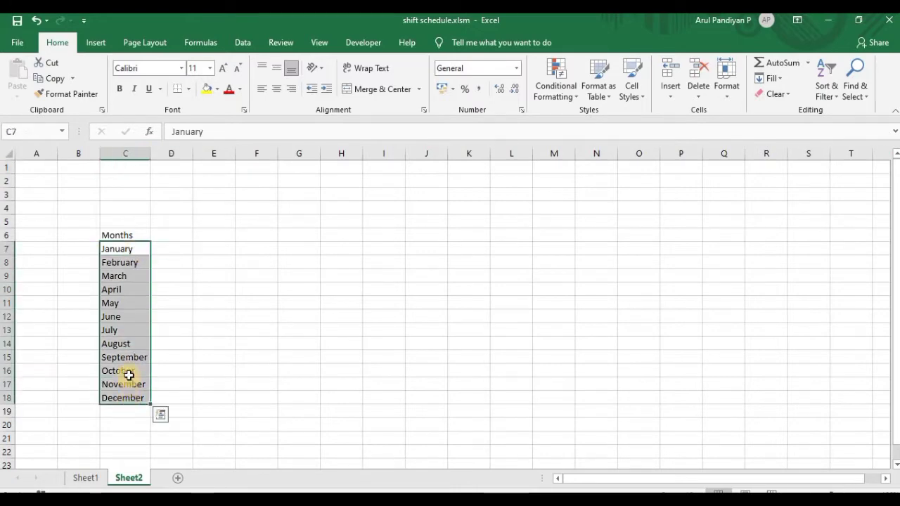
# - Define the name 'months' for the selected January–December range C7:C18
pyautogui.rightClick(128, 376)
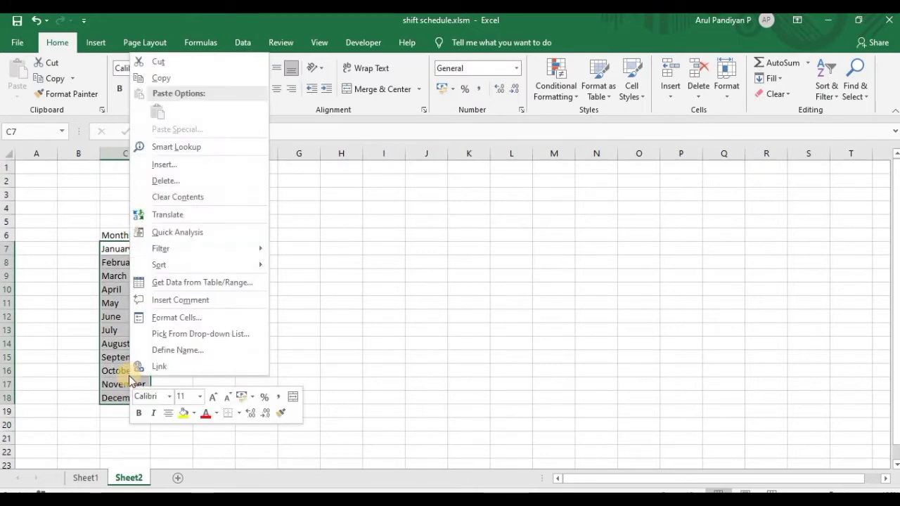
pyautogui.click(178, 351)
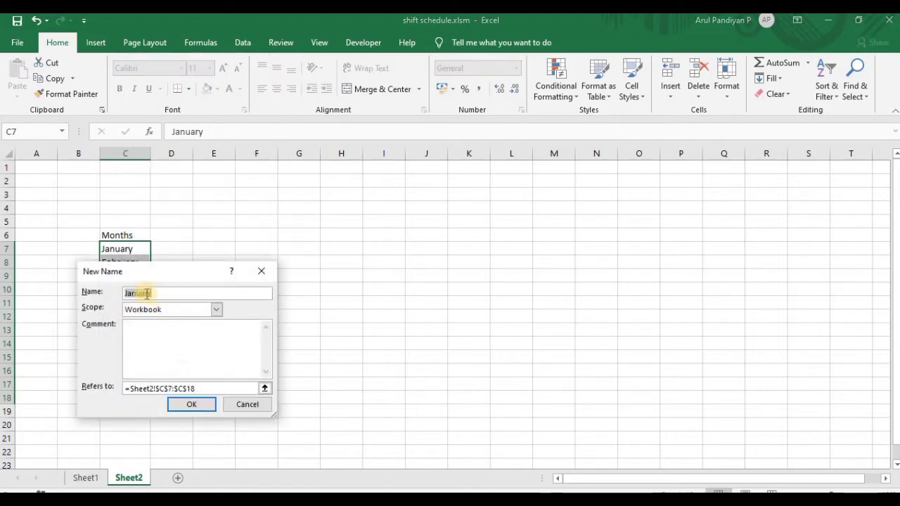
pyautogui.write('mon')
pyautogui.write('ths')
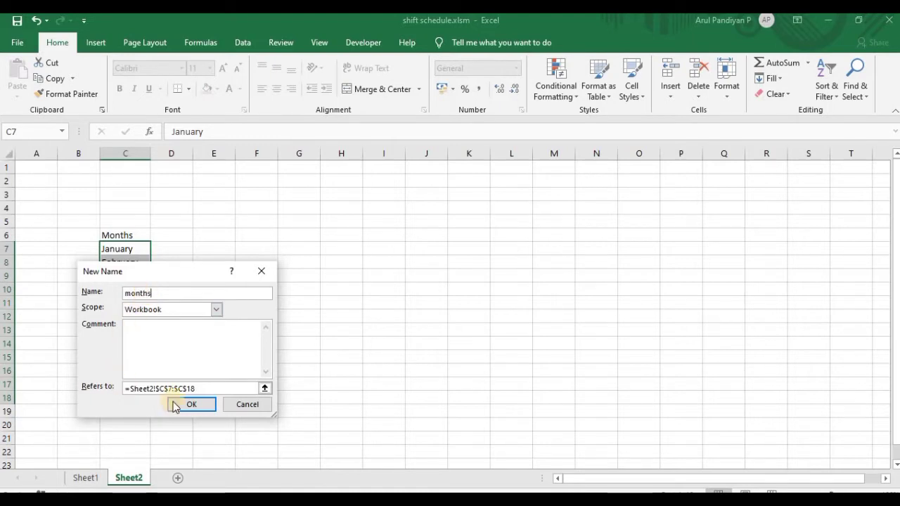
pyautogui.click(198, 407)
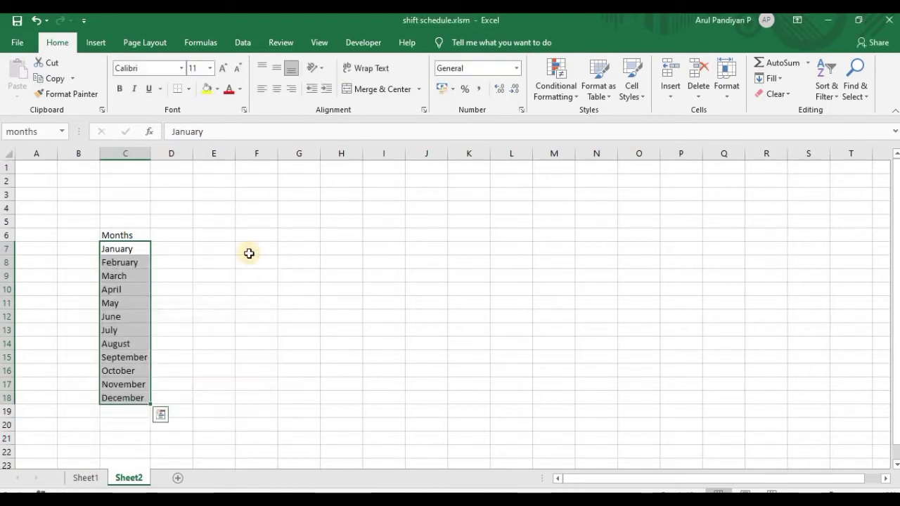
# - Add a Year heading in D6 with years 2021 through 2031 filled into D7:D17
pyautogui.click(178, 234)
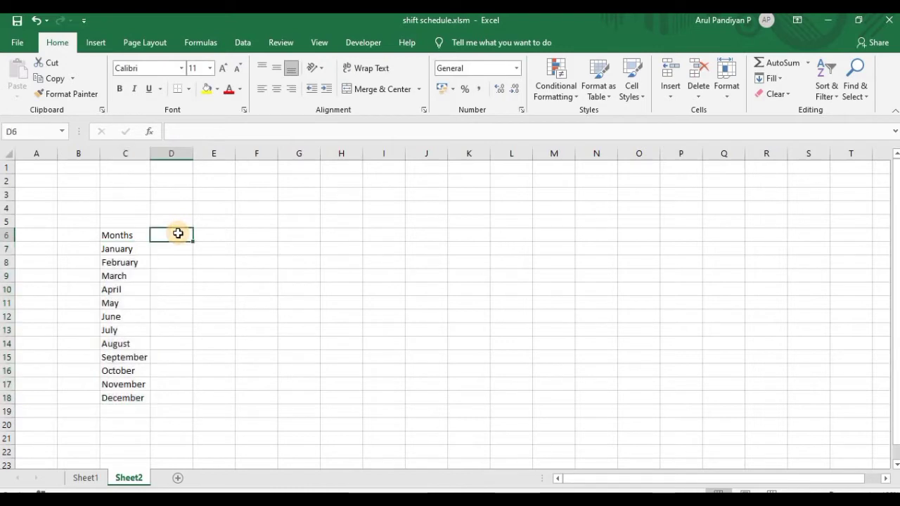
pyautogui.write('Year')
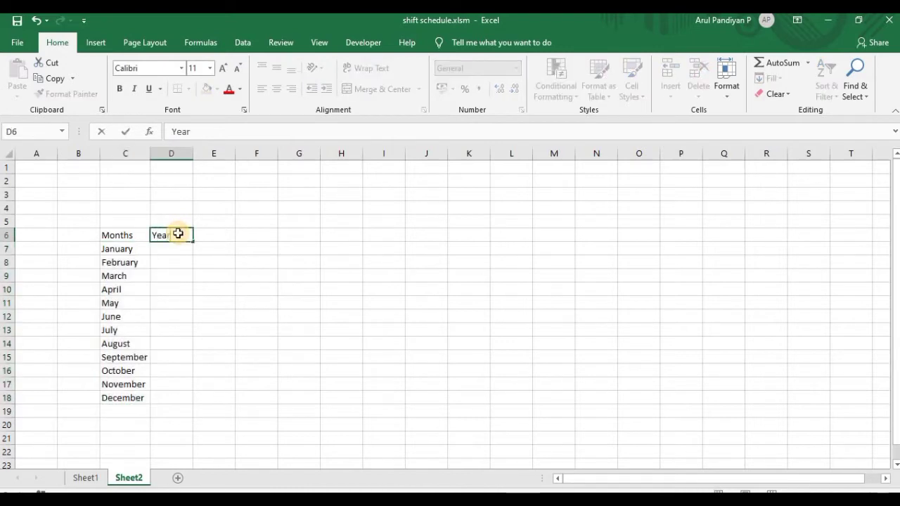
pyautogui.press('Return')
pyautogui.write('202')
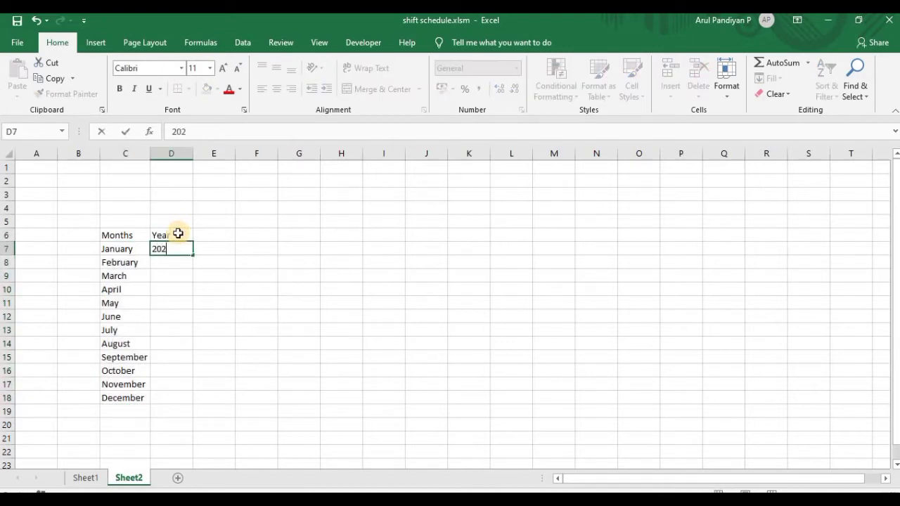
pyautogui.write('1')
pyautogui.press('Return')
pyautogui.write('2022')
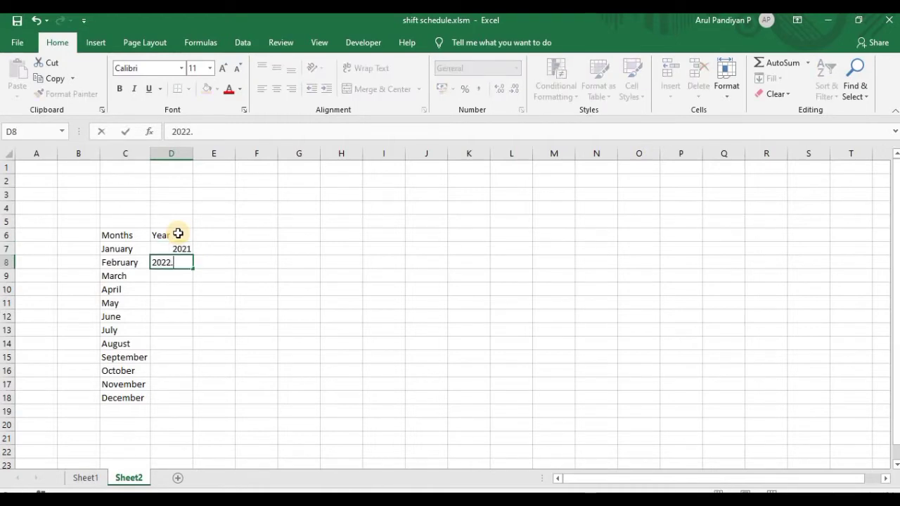
pyautogui.press('Return')
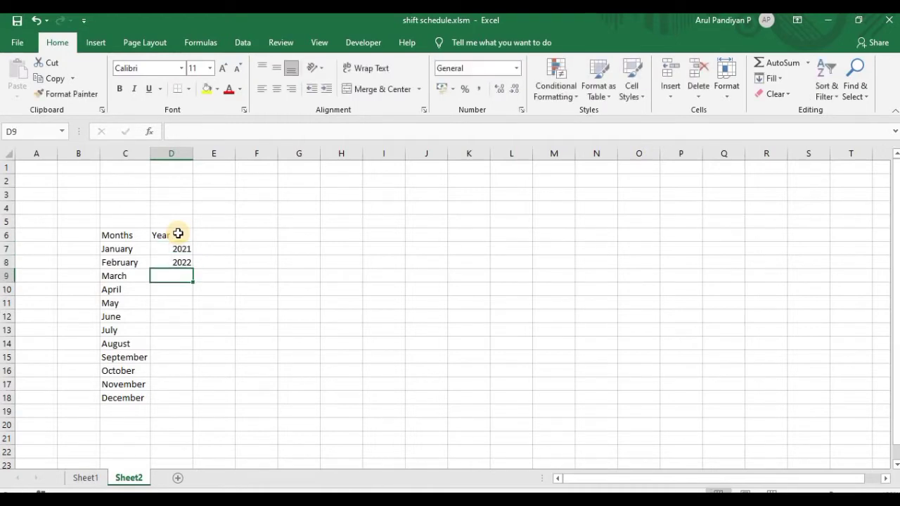
pyautogui.moveTo(177, 250); pyautogui.dragTo(194, 394)
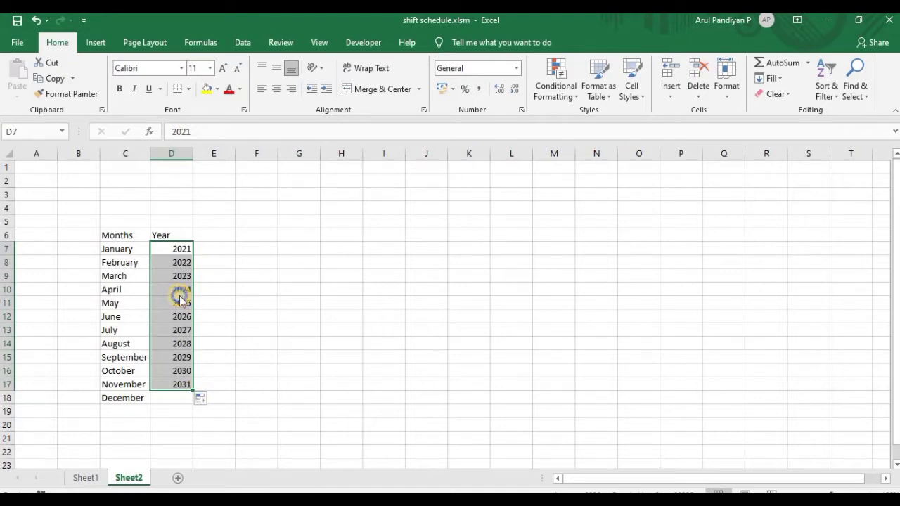
# - Name the year range D7:D17 'Years' via Define Name
pyautogui.rightClick(179, 296)
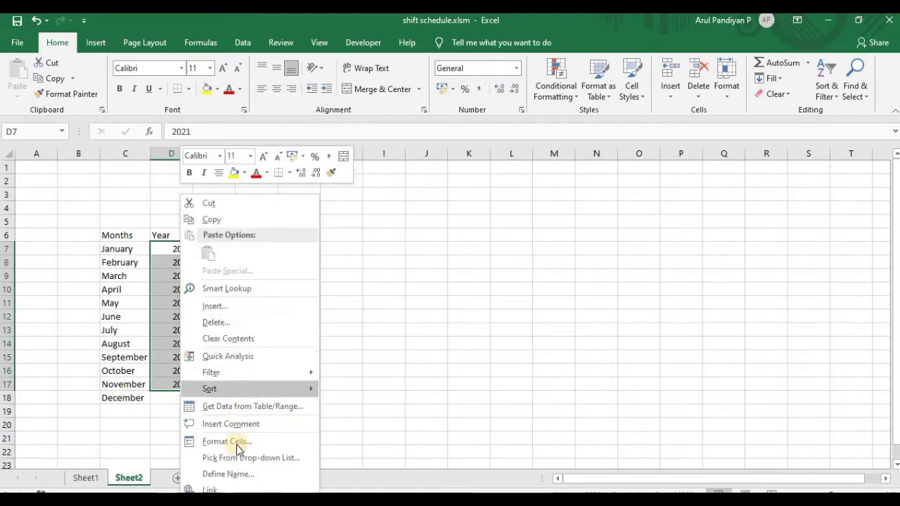
pyautogui.click(229, 474)
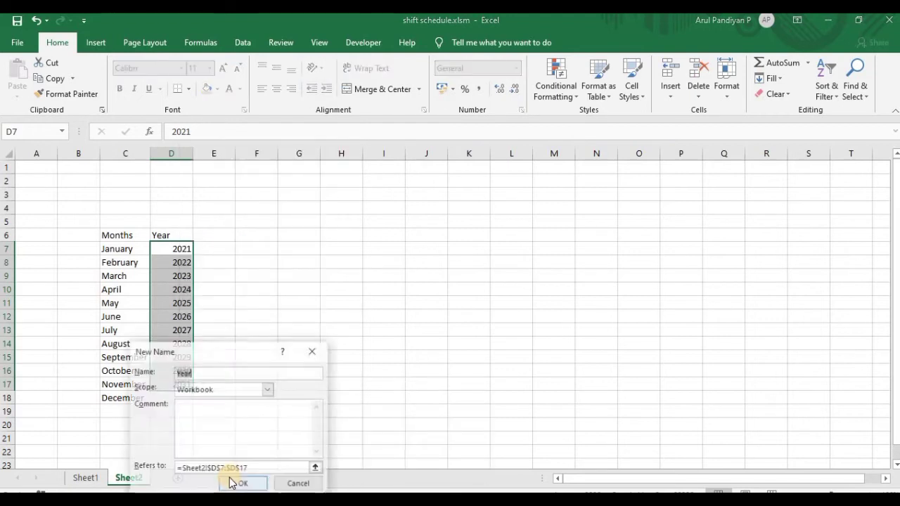
pyautogui.click(205, 374)
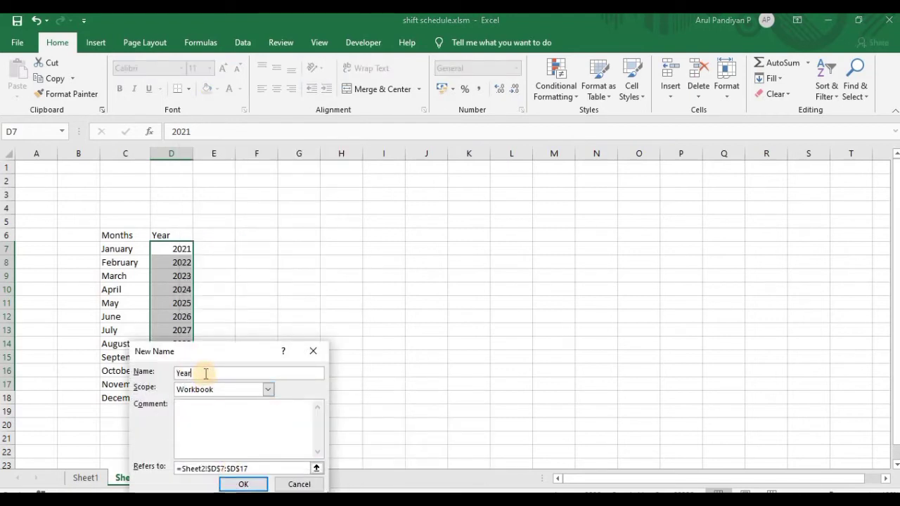
pyautogui.write('s')
pyautogui.click(238, 484)
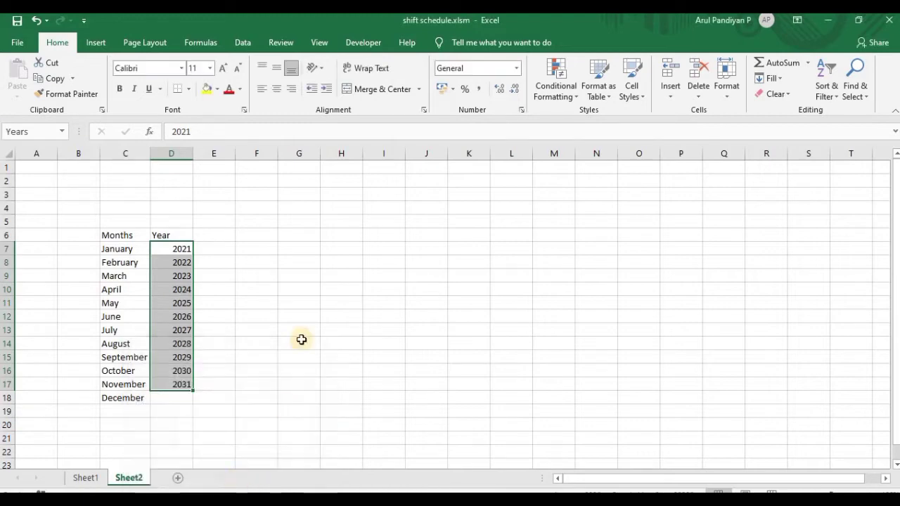
# - Add a Woff heading in E6 with weekdays Sun through Sat filled into E7:E13
pyautogui.click(219, 236)
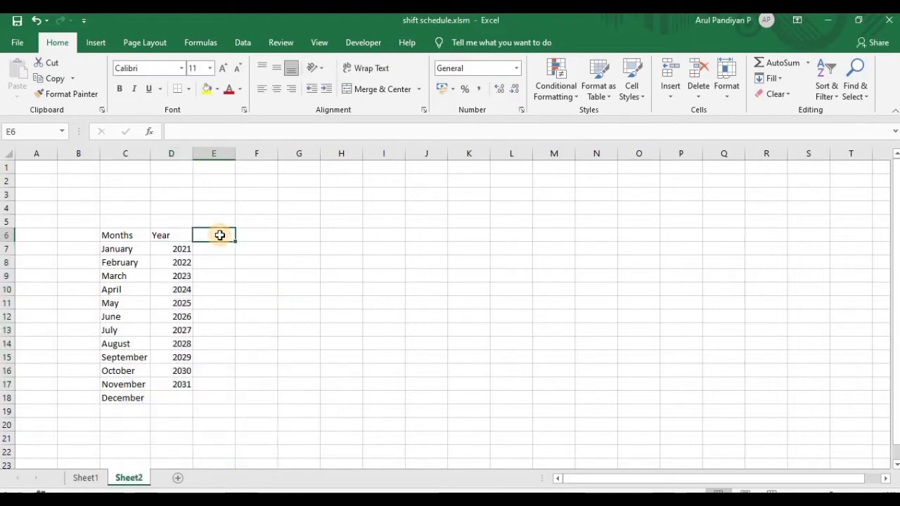
pyautogui.write('W')
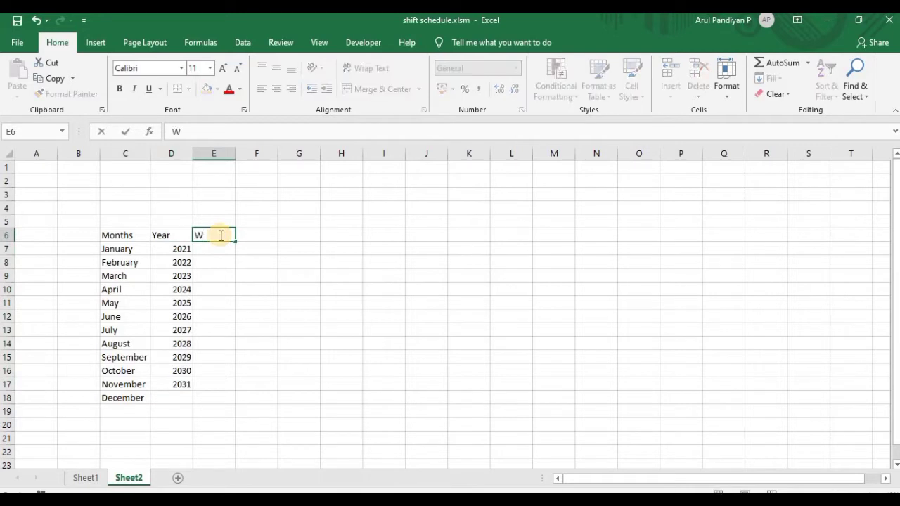
pyautogui.write('off')
pyautogui.press('Return')
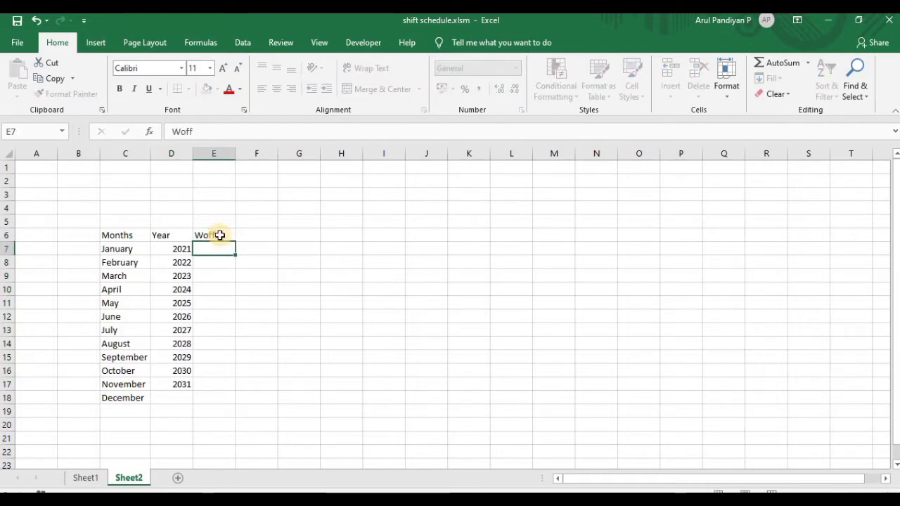
pyautogui.write('Sun')
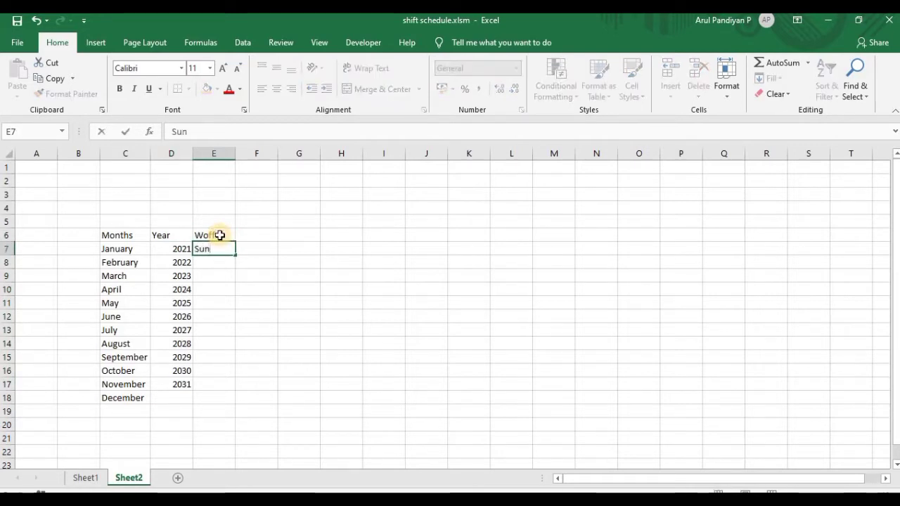
pyautogui.press('Return')
pyautogui.write('Mon')
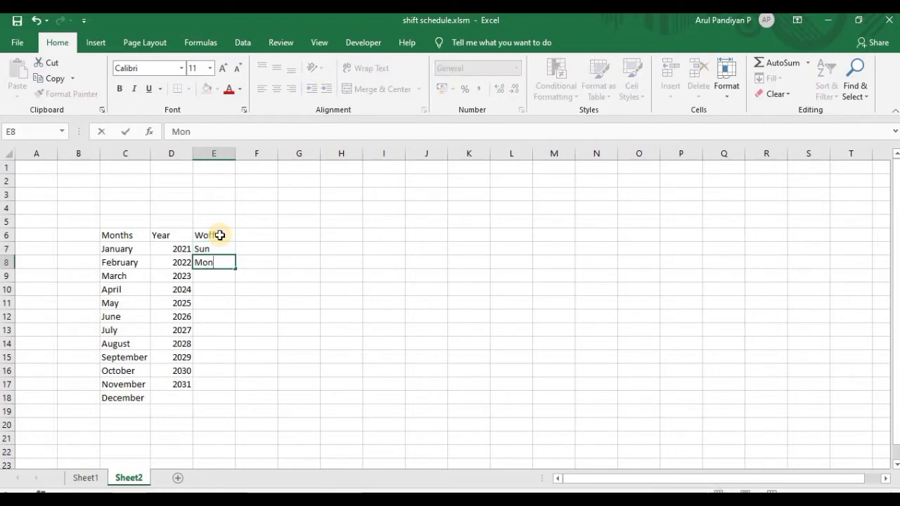
pyautogui.press('Return')
pyautogui.moveTo(213, 247)
pyautogui.mouseDown()
pyautogui.moveTo(233, 343)
pyautogui.moveTo(231, 334)
pyautogui.mouseUp()
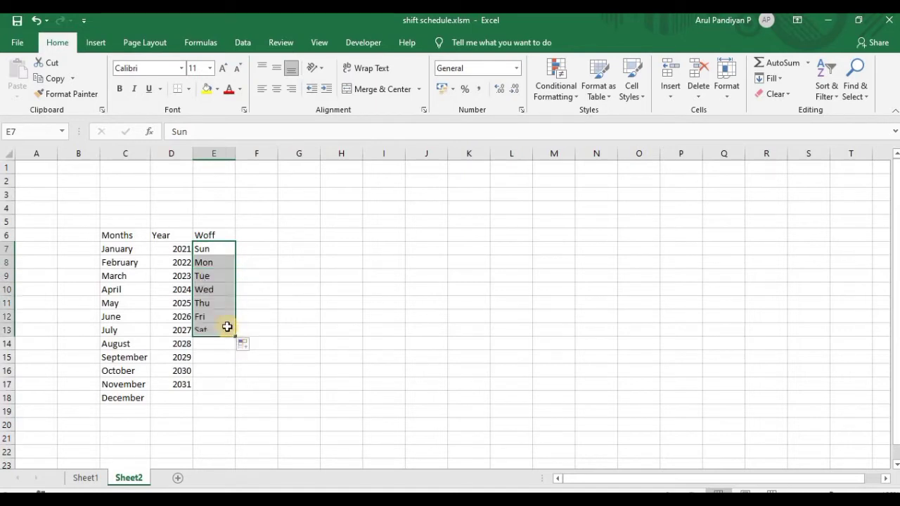
# - Name the weekday range E7:E13 'woff' with workbook scope
pyautogui.rightClick(222, 320)
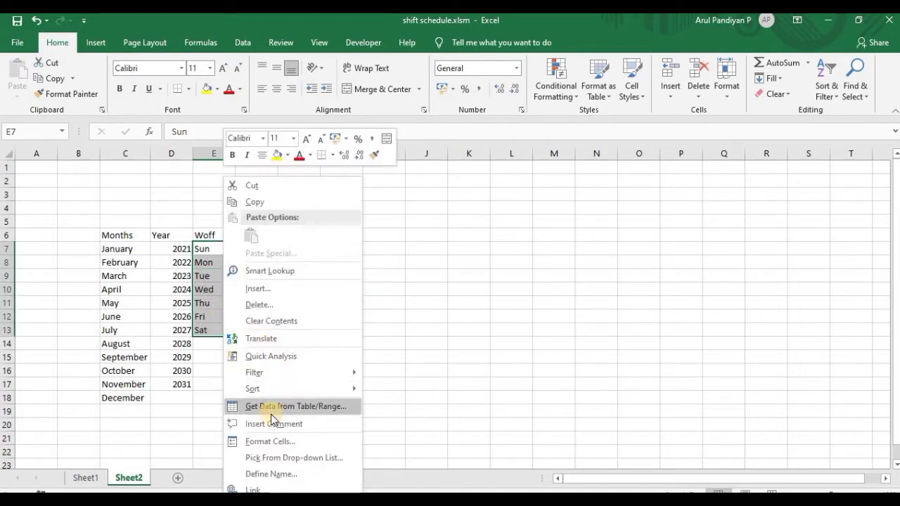
pyautogui.click(277, 475)
pyautogui.write('woff')
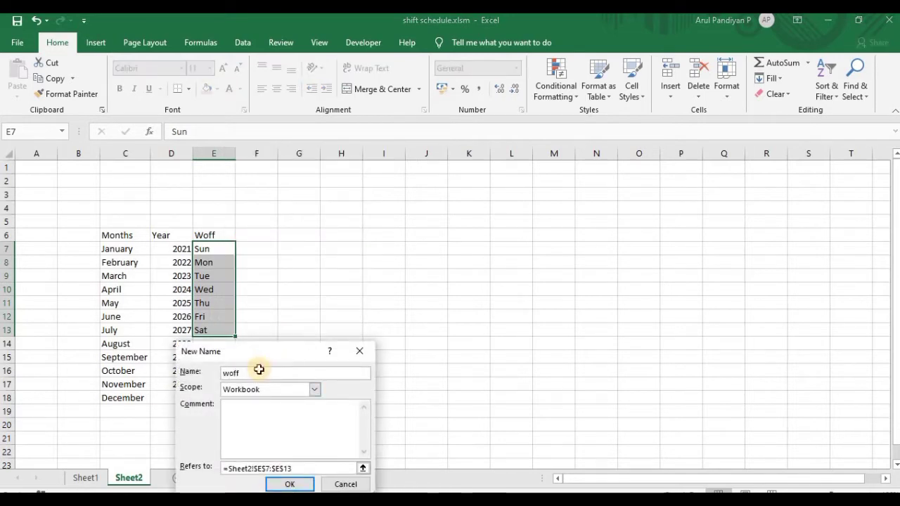
pyautogui.press('Return')
pyautogui.click(337, 363)
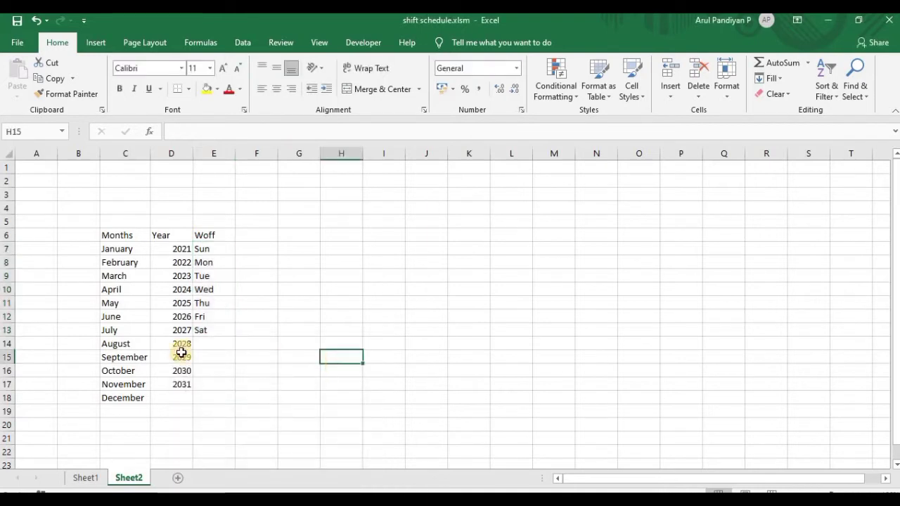
# - On Sheet1, give L2 a List data validation whose source is the months named range
pyautogui.click(86, 479)
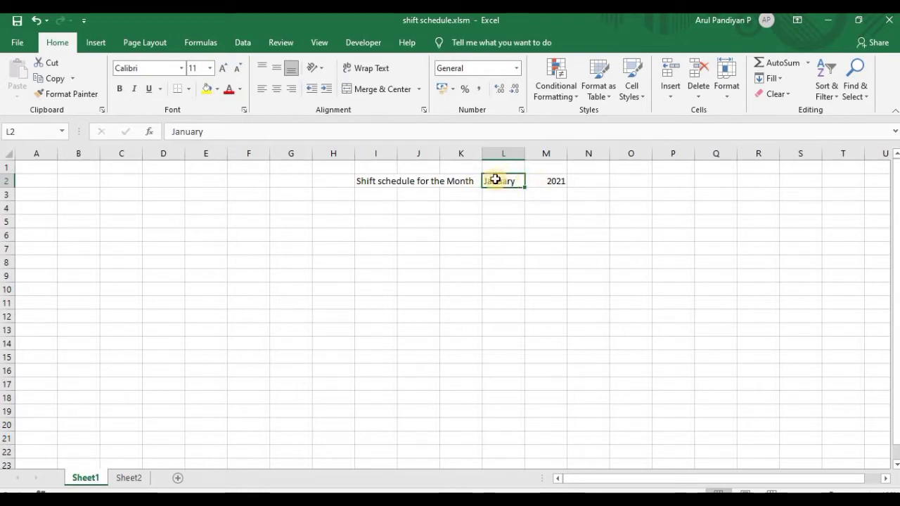
pyautogui.click(245, 43)
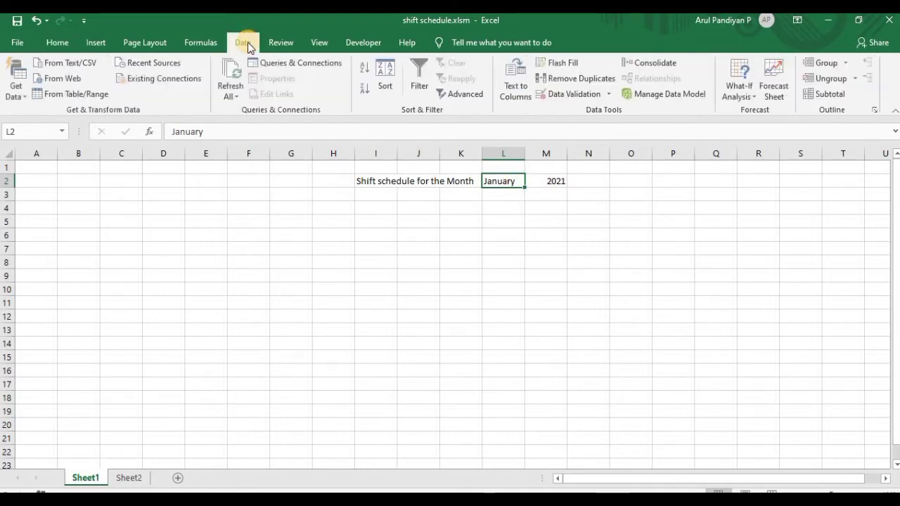
pyautogui.click(610, 97)
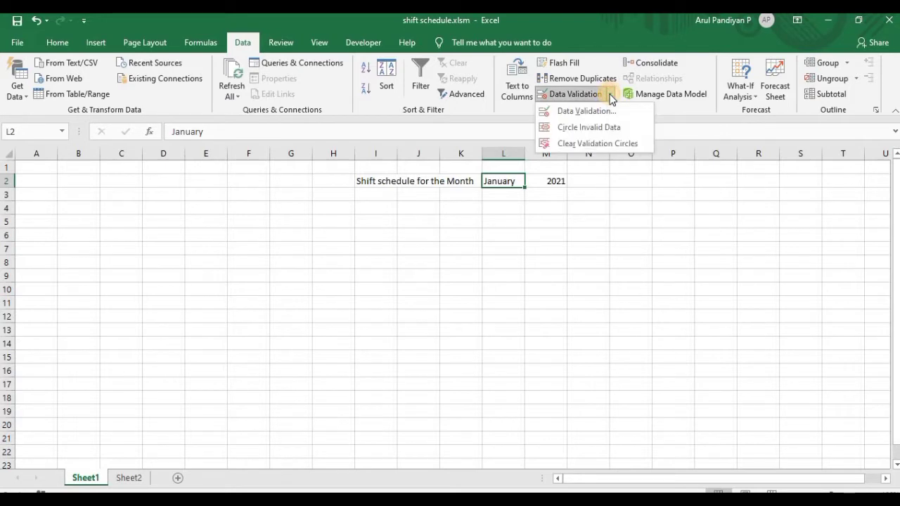
pyautogui.click(590, 110)
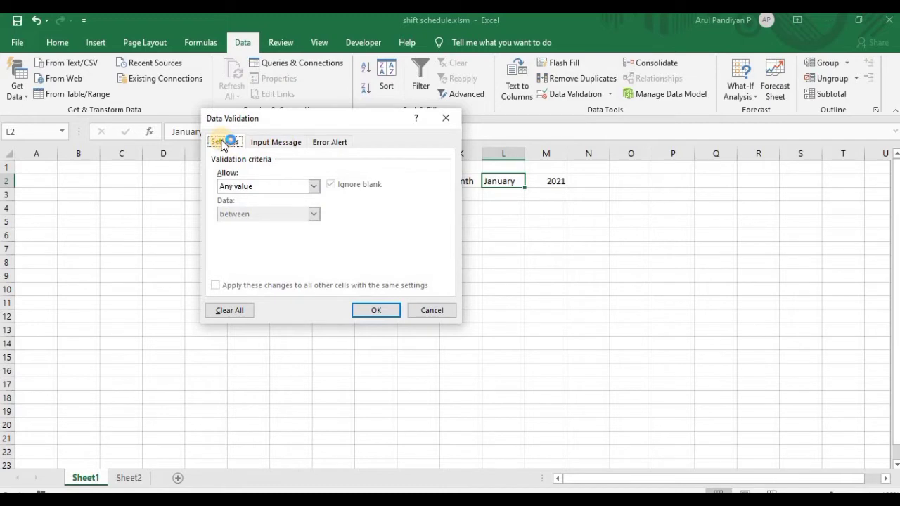
pyautogui.click(296, 186)
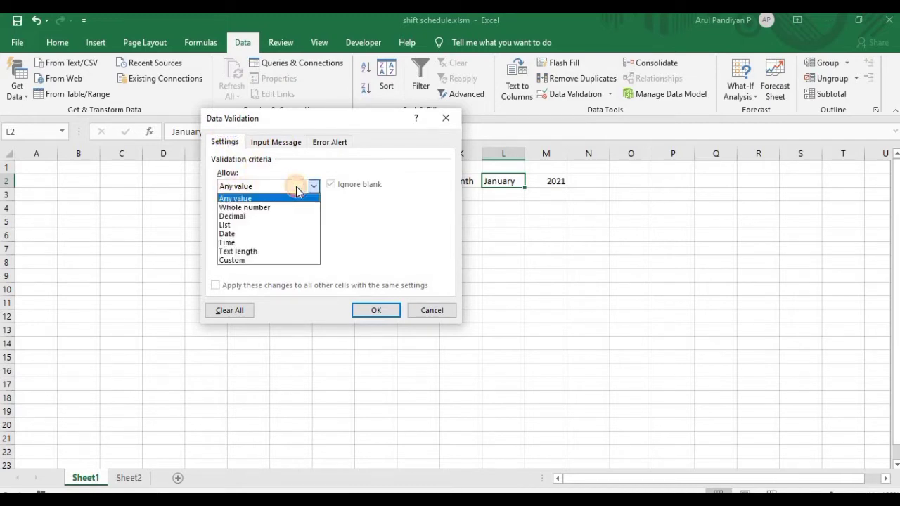
pyautogui.click(237, 227)
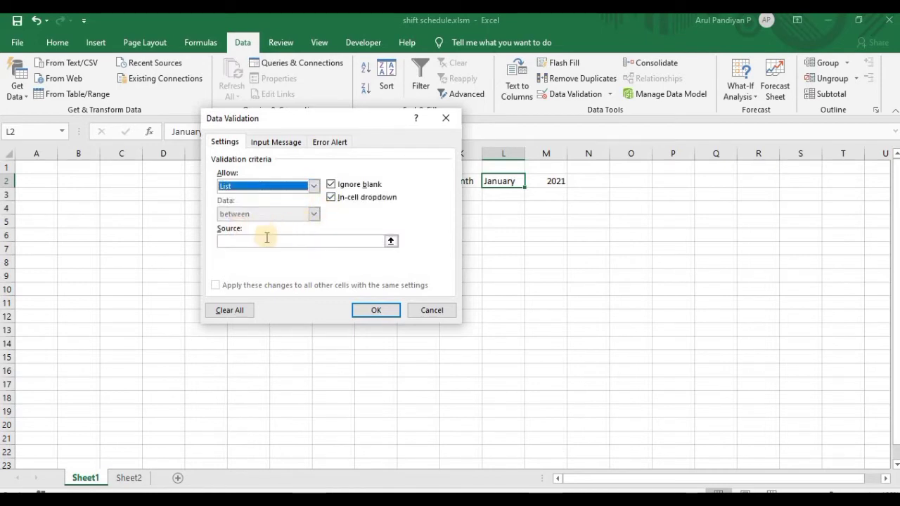
pyautogui.click(261, 240)
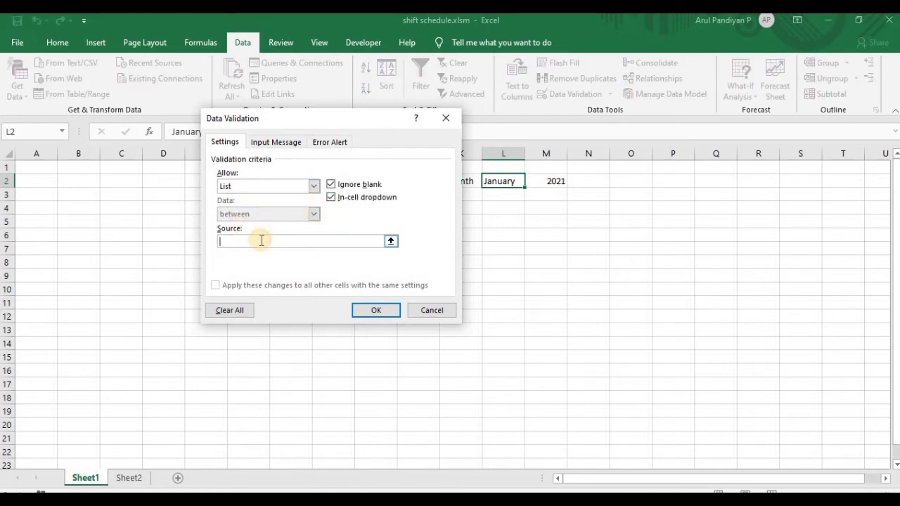
pyautogui.write('=months')
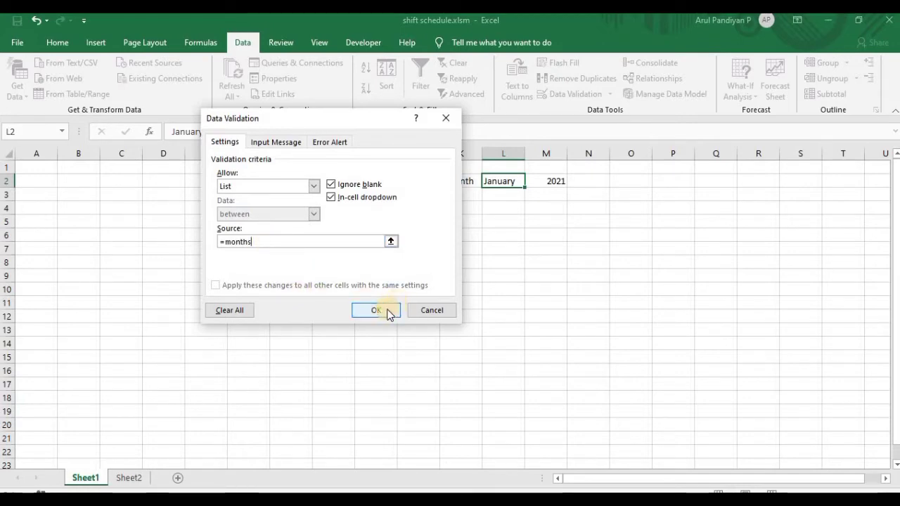
pyautogui.click(387, 310)
# - Pick March from L2's month dropdown, then select the year cell M2
pyautogui.click(516, 273)
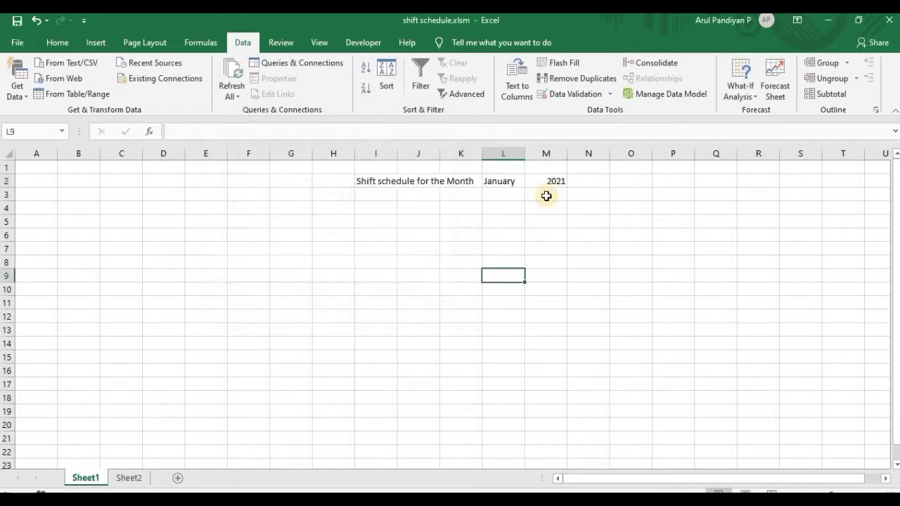
pyautogui.click(509, 182)
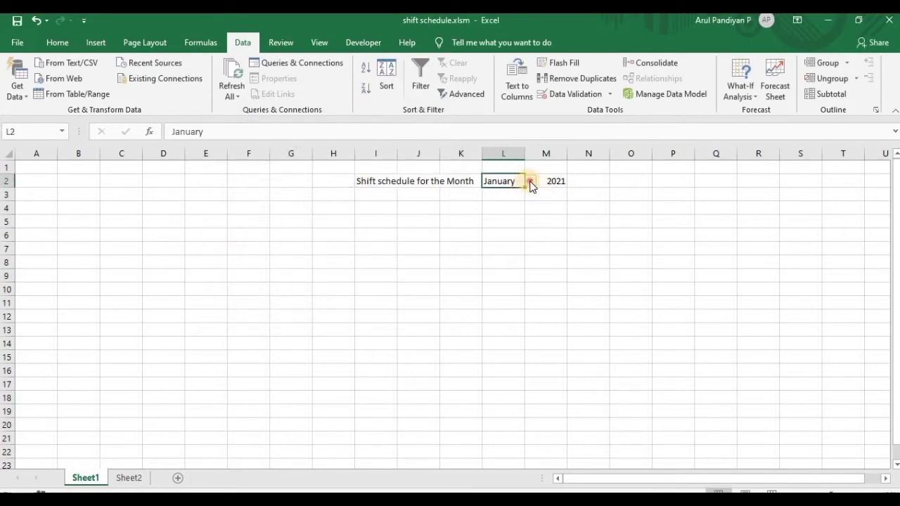
pyautogui.click(531, 182)
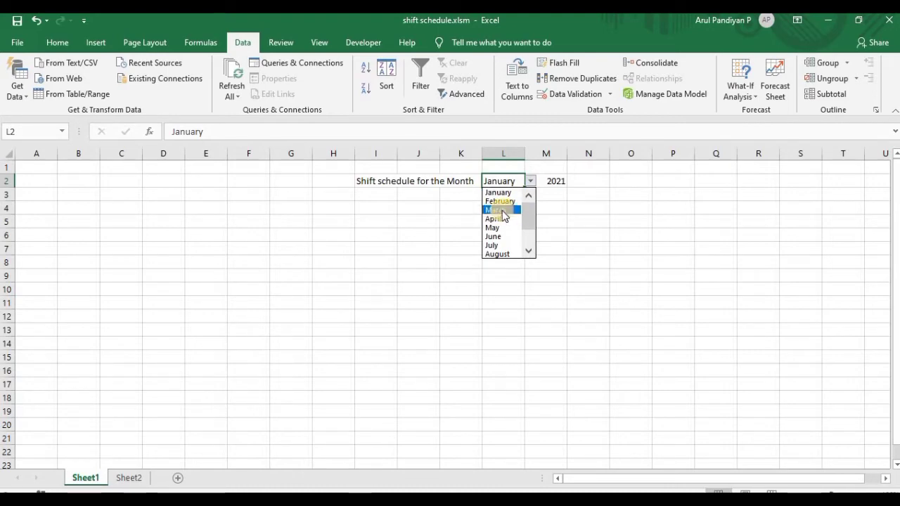
pyautogui.click(502, 211)
pyautogui.click(528, 209)
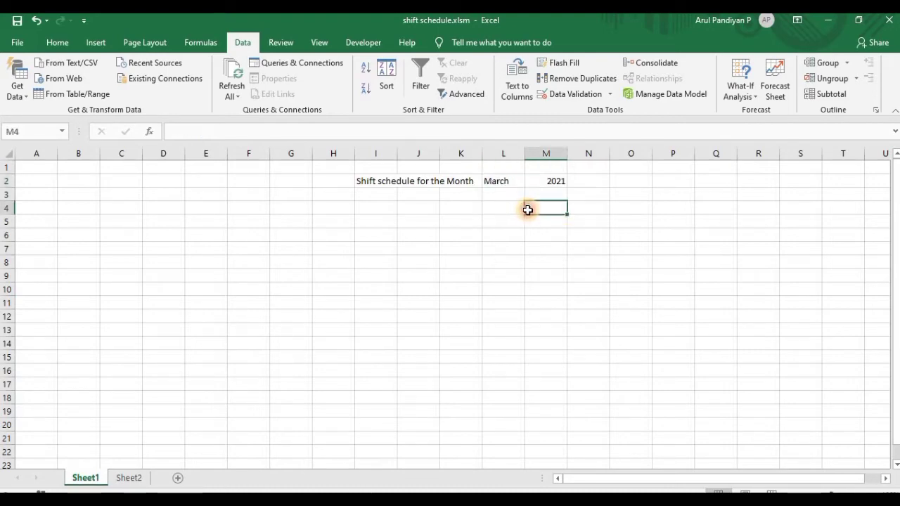
pyautogui.click(548, 182)
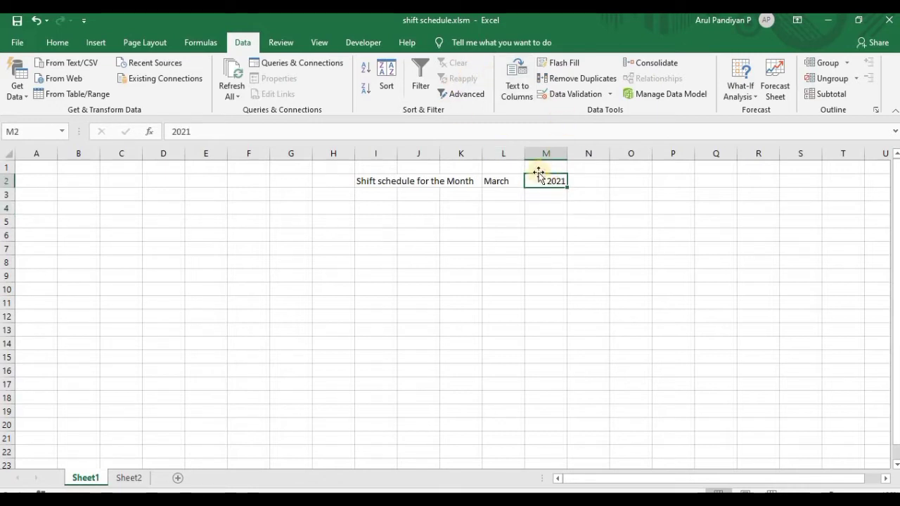
# - Give M2 list data validation with the source =years
pyautogui.click(562, 97)
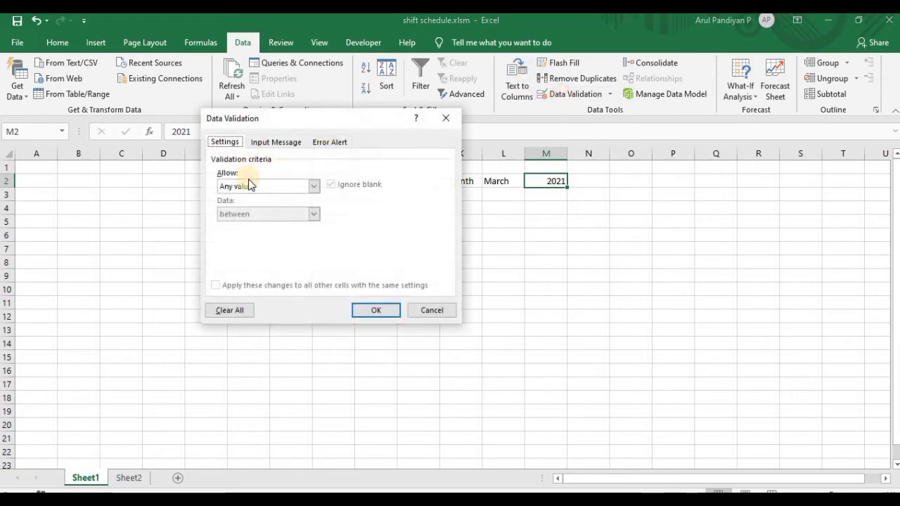
pyautogui.click(249, 185)
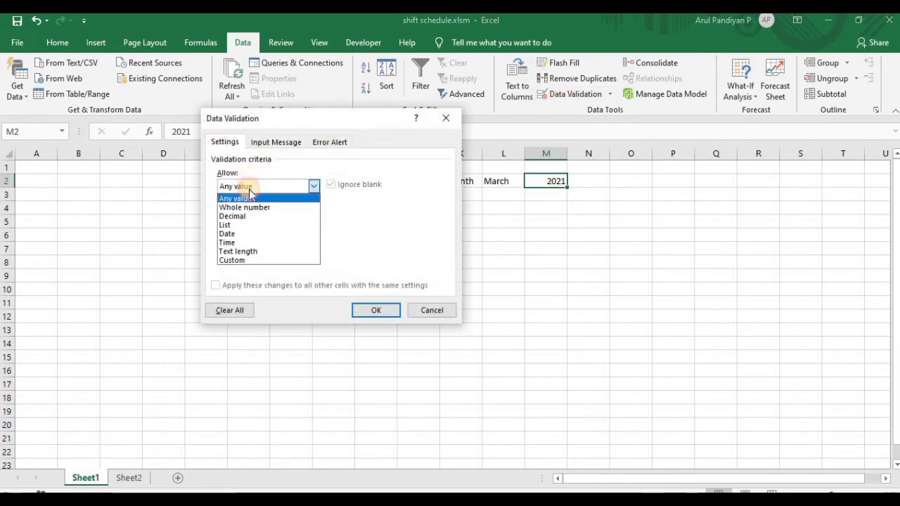
pyautogui.click(234, 224)
pyautogui.click(252, 240)
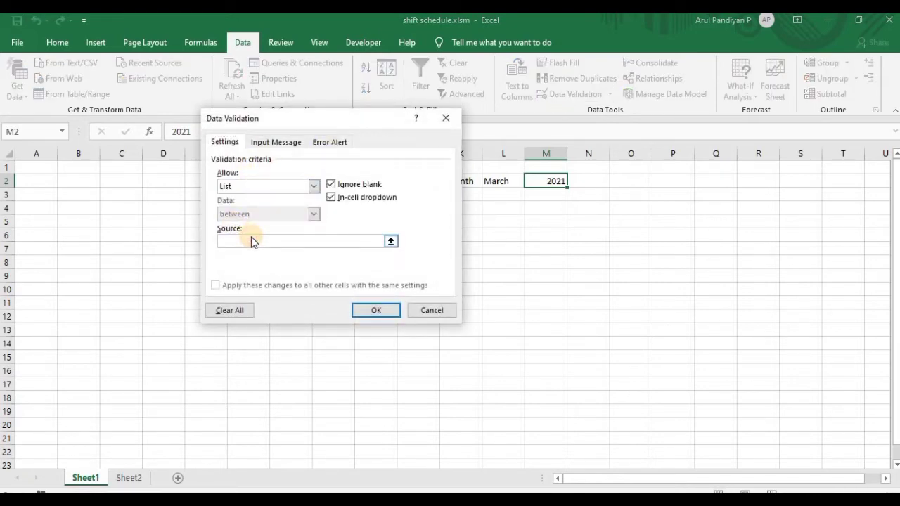
pyautogui.write('=years')
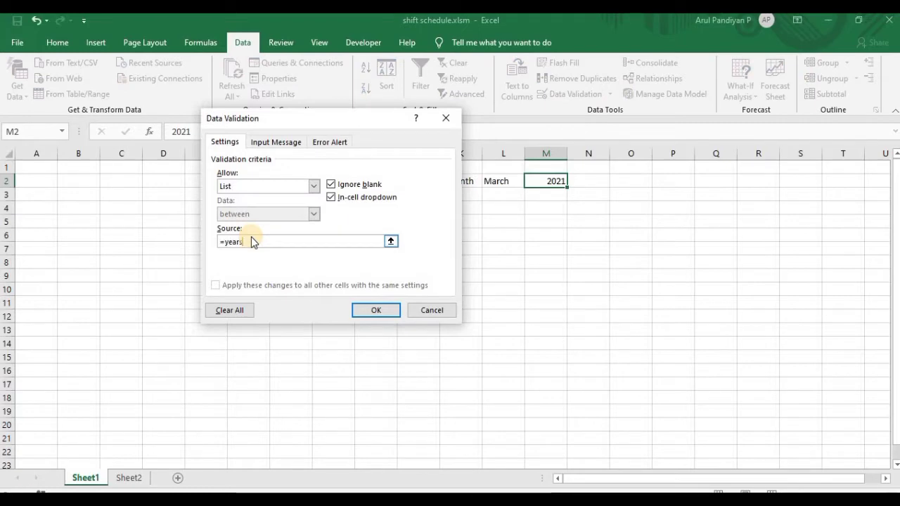
pyautogui.press('Return')
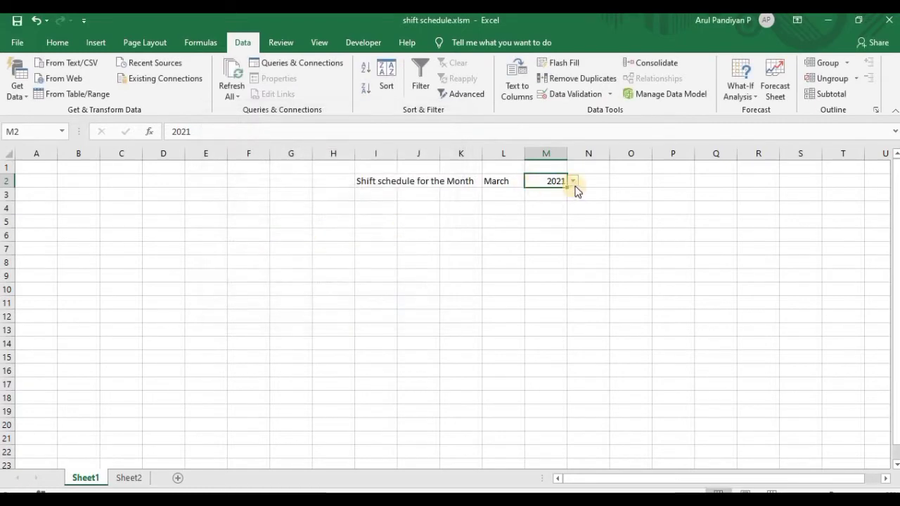
# - Pick 2021 from M2's new year dropdown
pyautogui.click(575, 183)
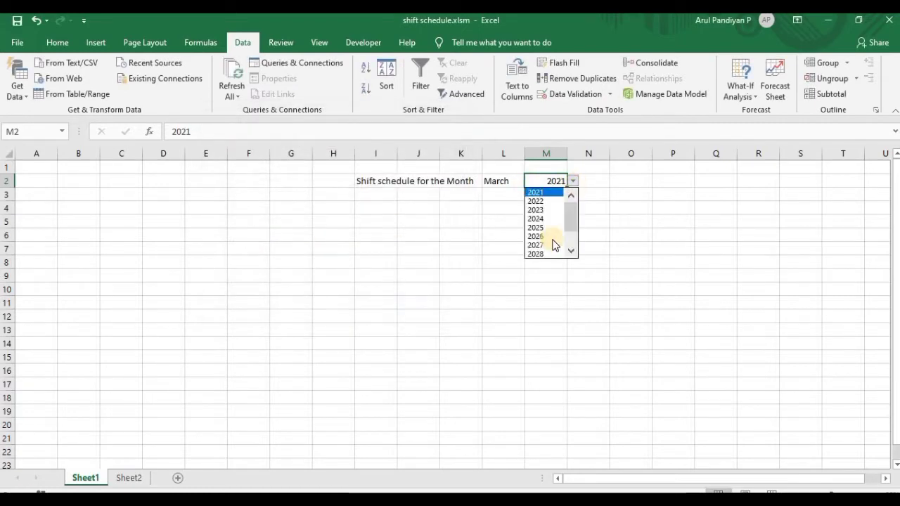
pyautogui.click(548, 190)
pyautogui.click(418, 216)
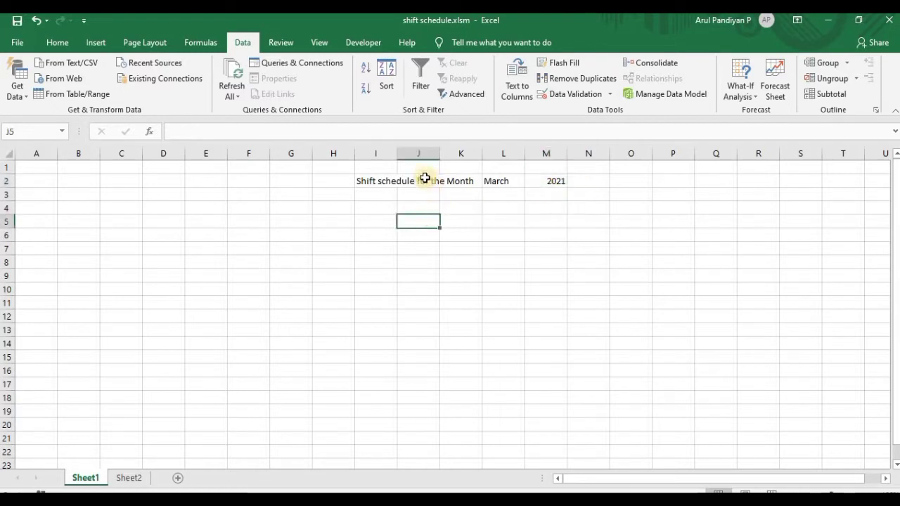
pyautogui.click(418, 180)
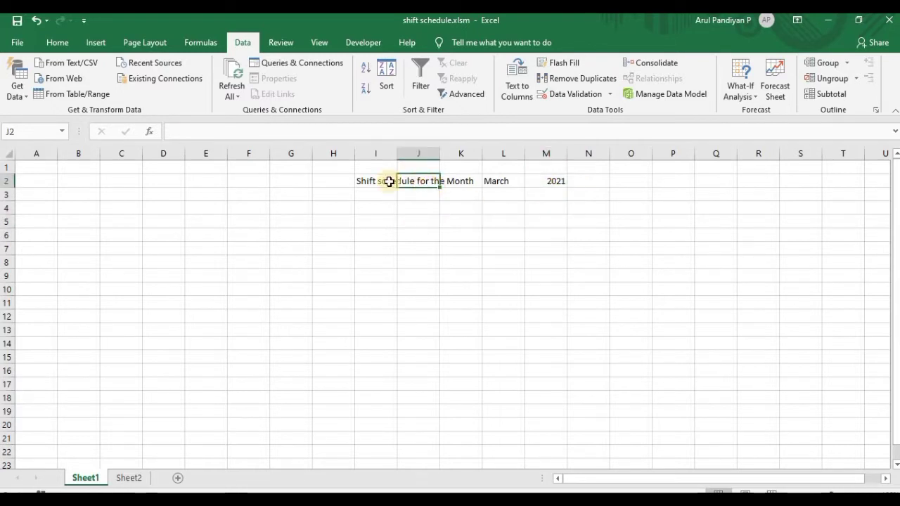
# - Label H4 'Starting Date' and autofit column H to fit it
pyautogui.click(323, 211)
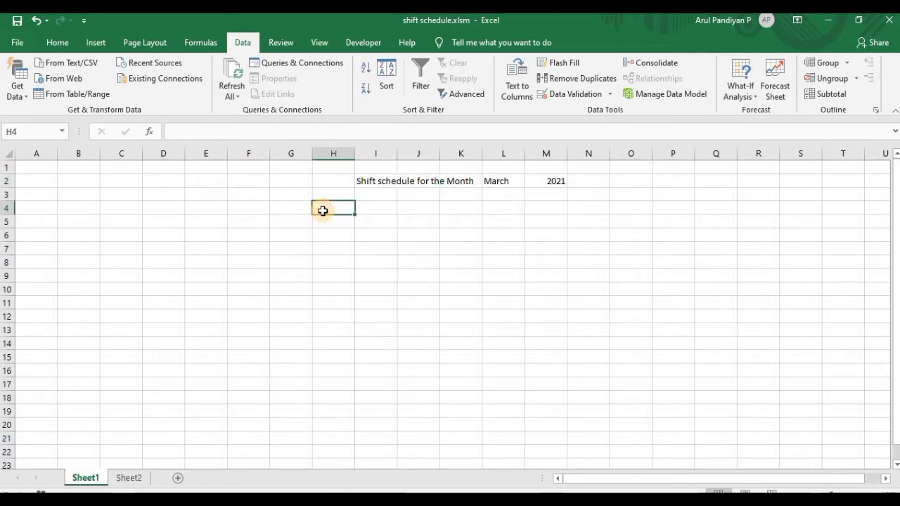
pyautogui.write('Start')
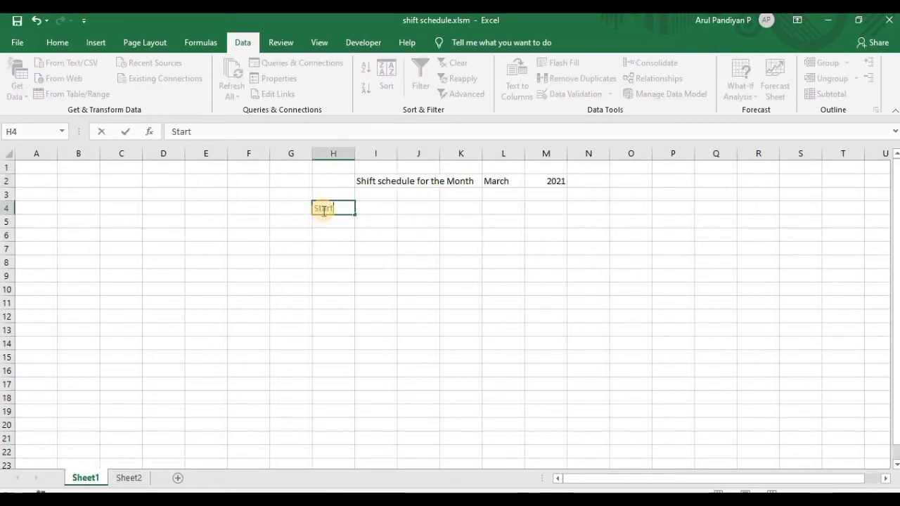
pyautogui.write('in')
pyautogui.press('BackSpace')
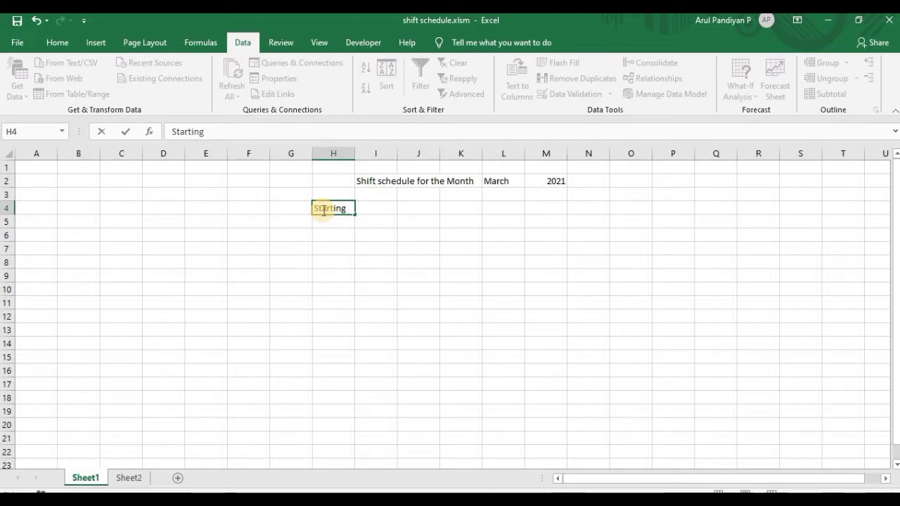
pyautogui.write('ate')
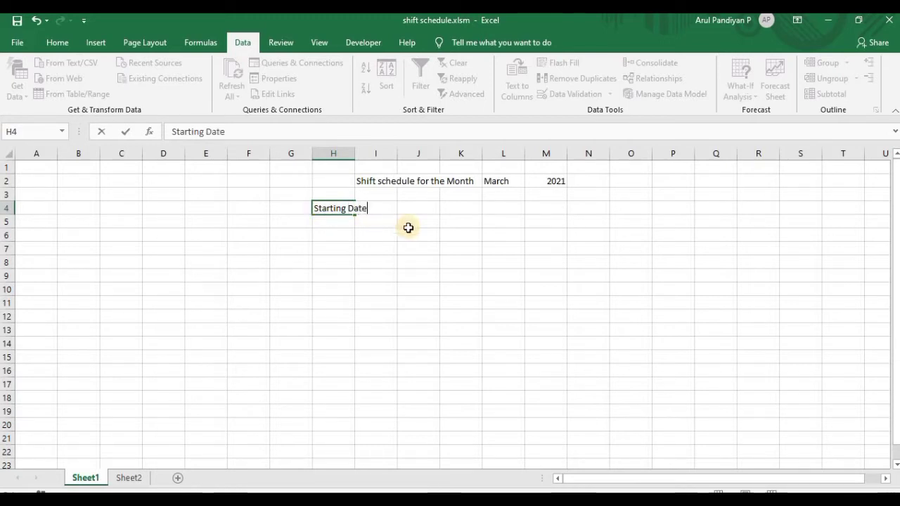
pyautogui.press('Tab')
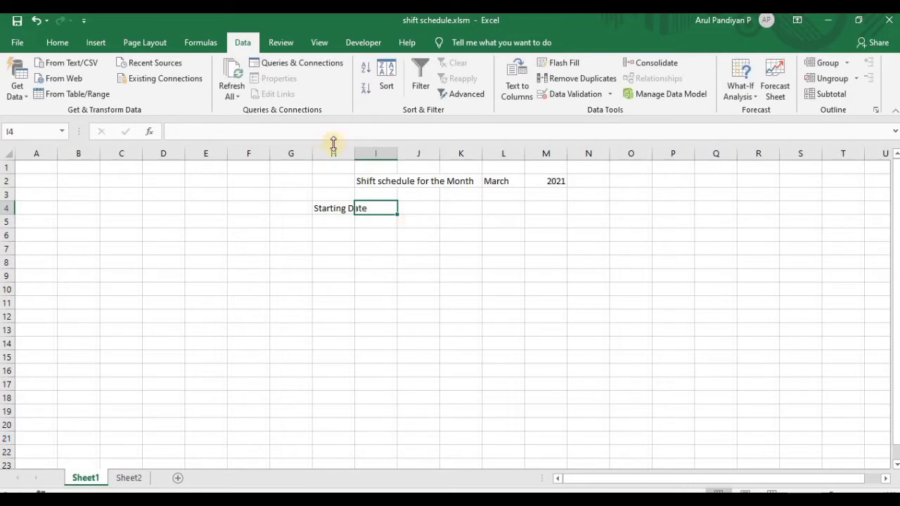
pyautogui.doubleClick(355, 153)
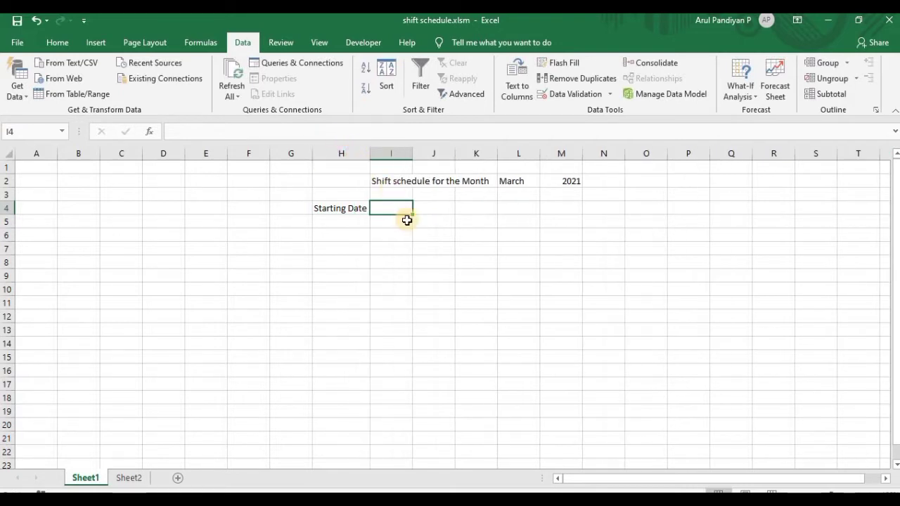
# - Enter =DATEVALUE(1&L2&M2) in I4, returning 44256
pyautogui.write('=date')
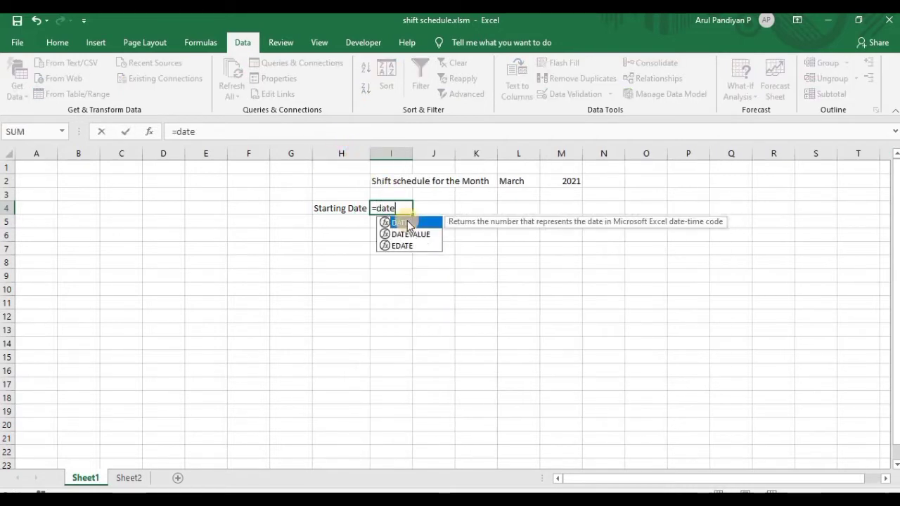
pyautogui.doubleClick(412, 235)
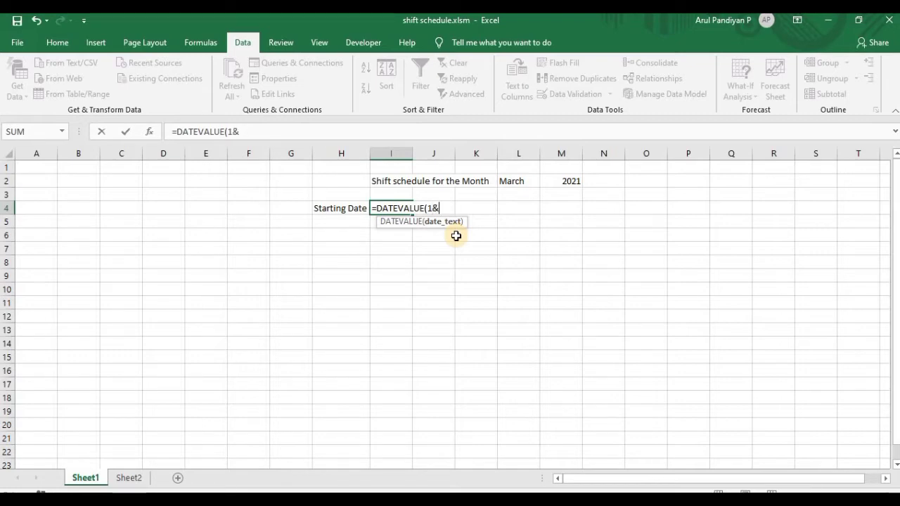
pyautogui.click(511, 181)
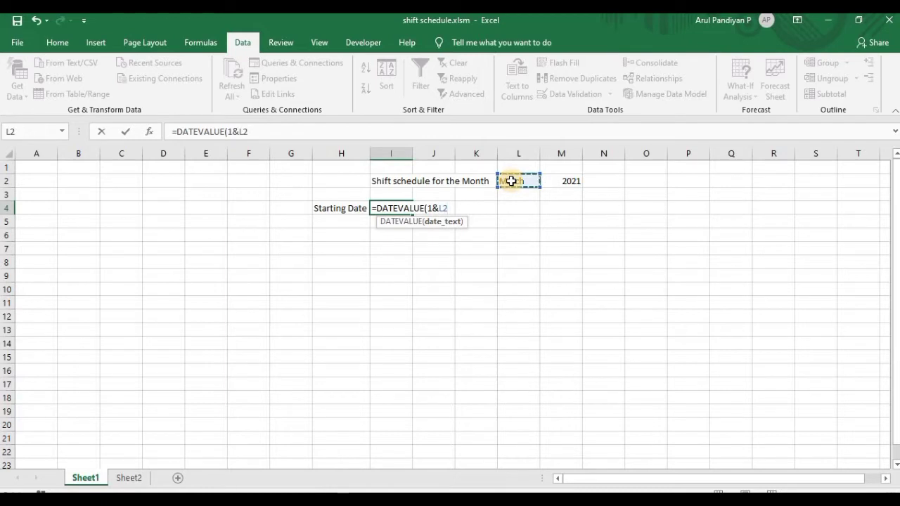
pyautogui.write('&')
pyautogui.click(570, 183)
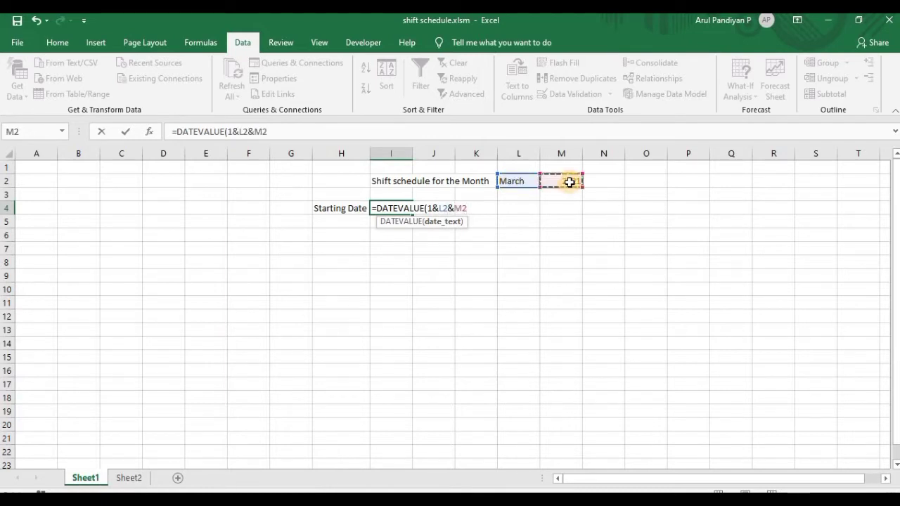
pyautogui.press('Return')
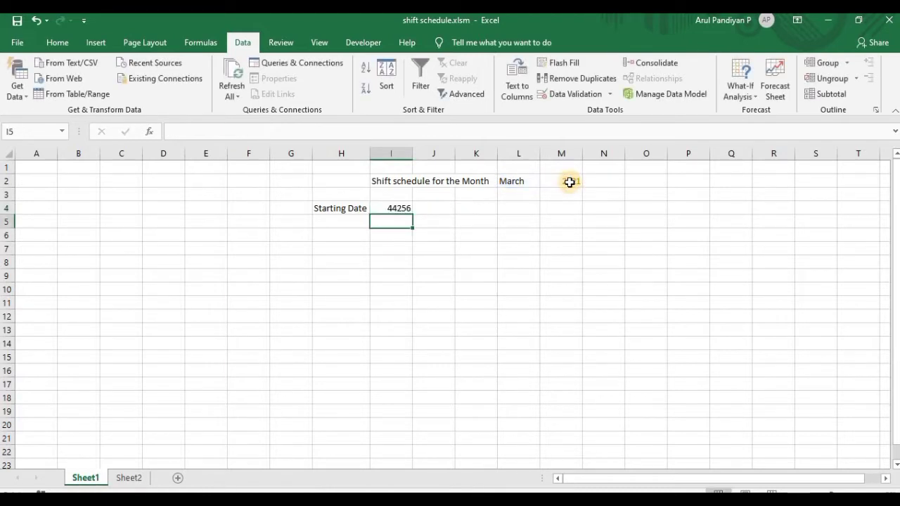
pyautogui.click(403, 209)
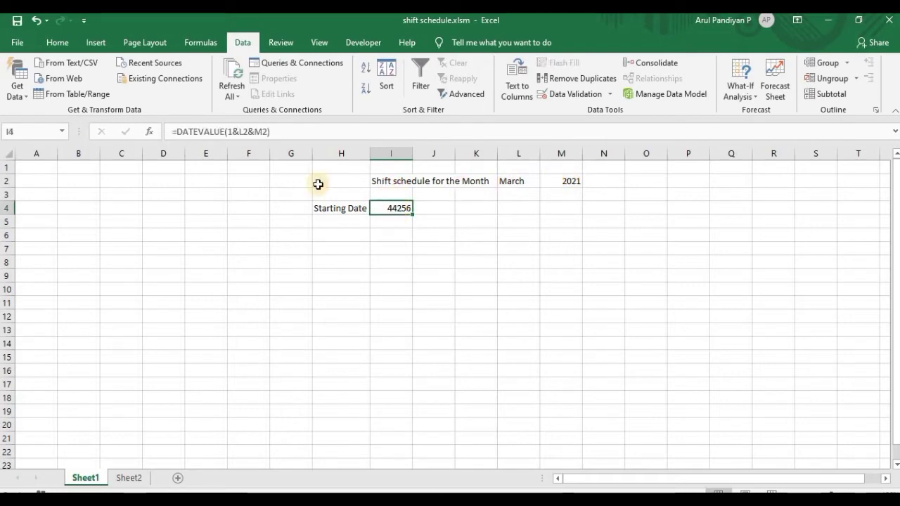
pyautogui.click(56, 40)
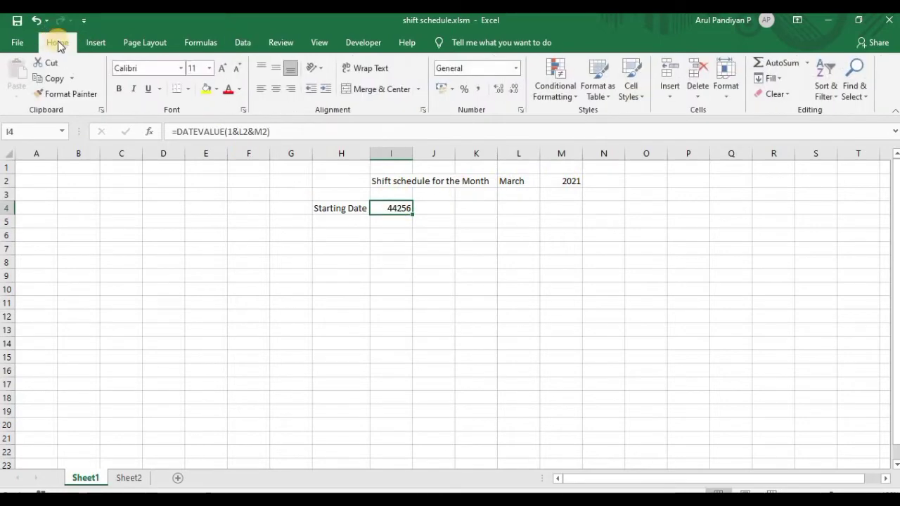
# - Format I4 as Short Date, then choose May in L2 to test it
pyautogui.click(516, 73)
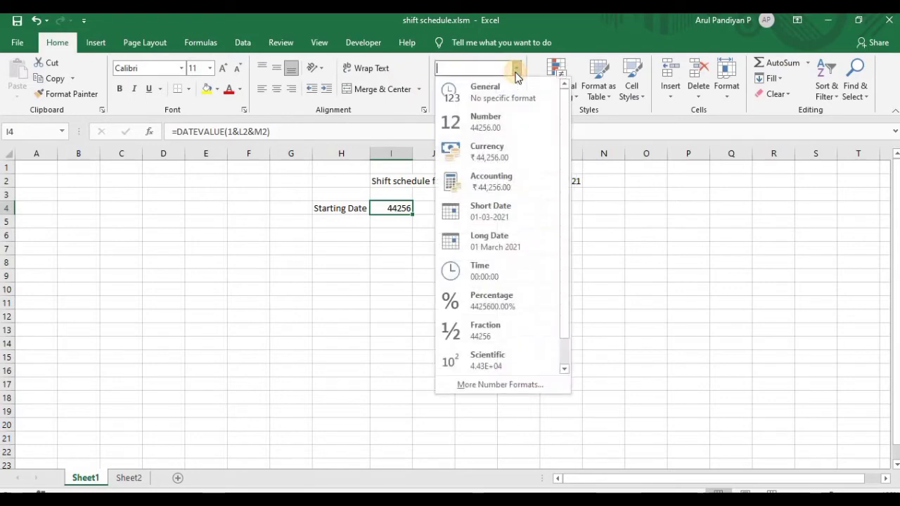
pyautogui.click(497, 220)
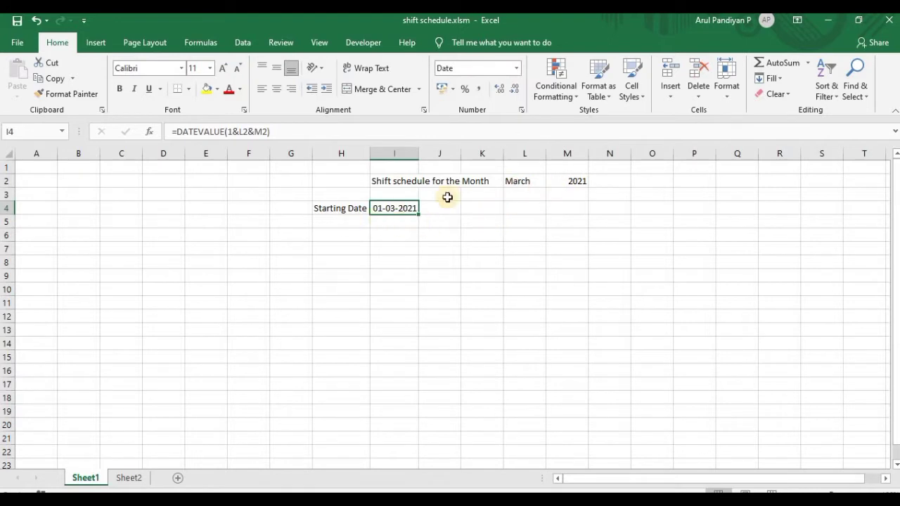
pyautogui.click(531, 182)
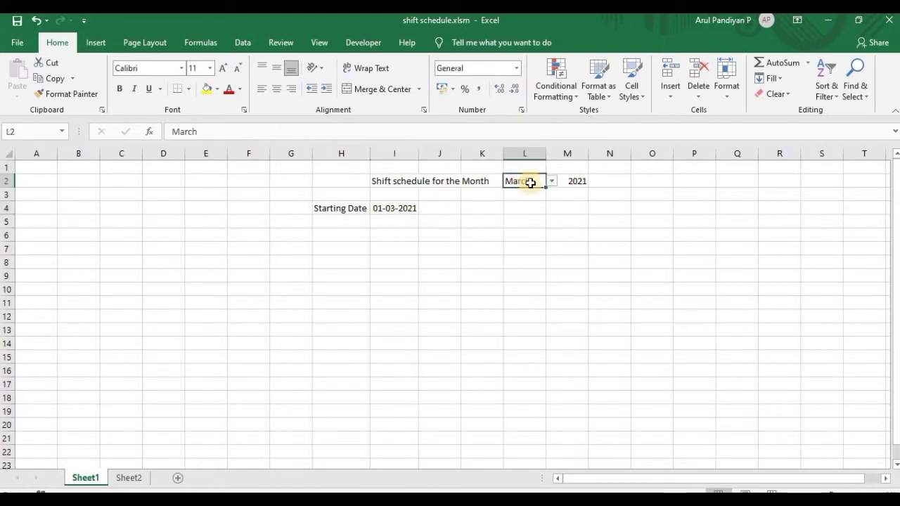
pyautogui.click(551, 181)
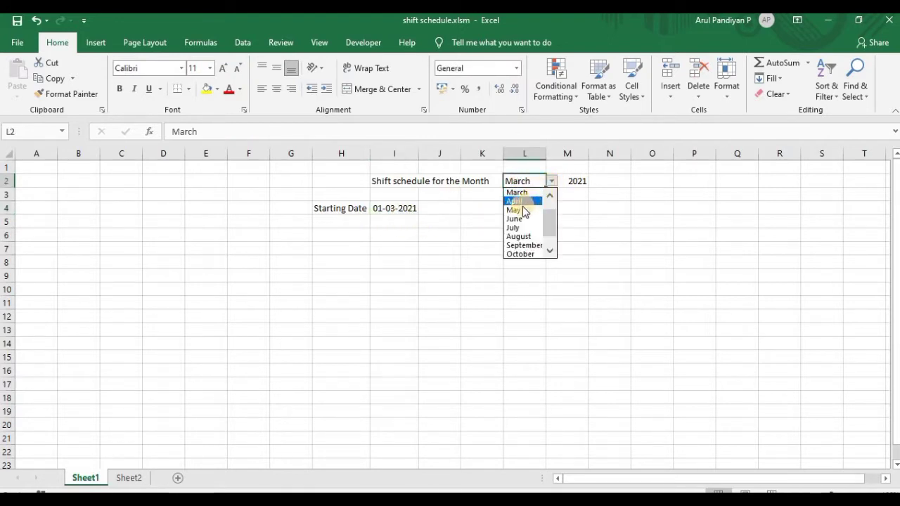
pyautogui.click(523, 210)
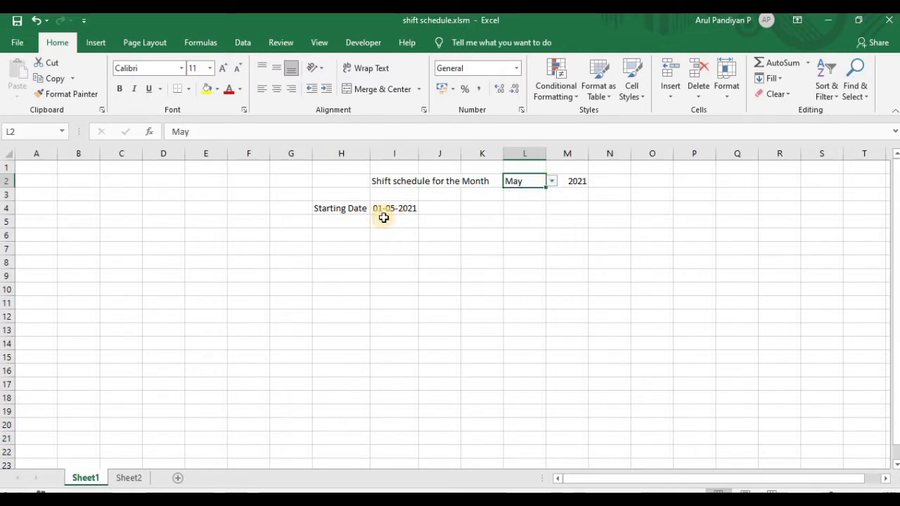
# - Set L2 back to March so I4 shows 01-03-2021
pyautogui.click(552, 182)
pyautogui.click(550, 198)
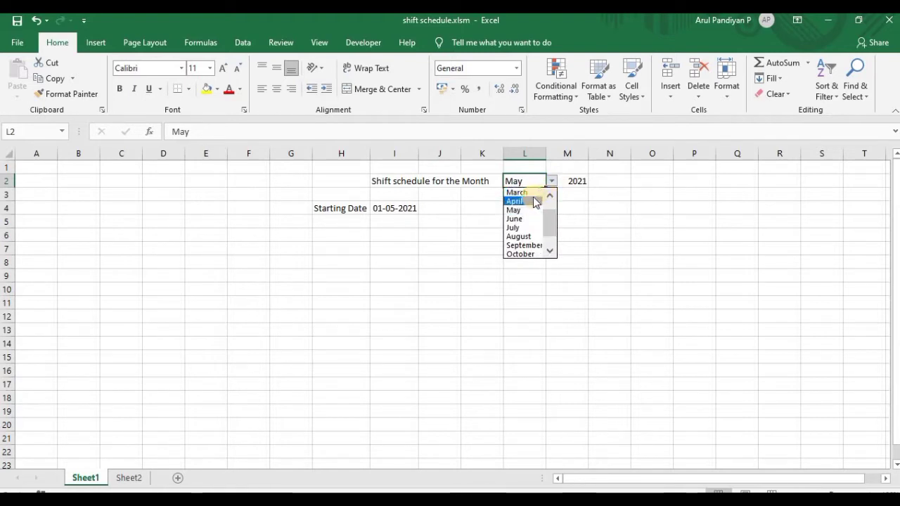
pyautogui.click(518, 192)
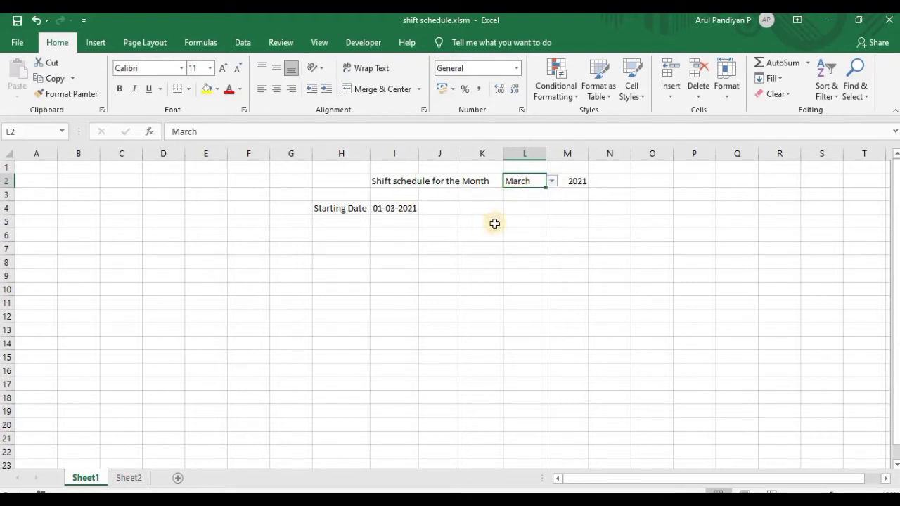
pyautogui.click(540, 209)
# - Type the label 'End Date' into L4
pyautogui.write('End')
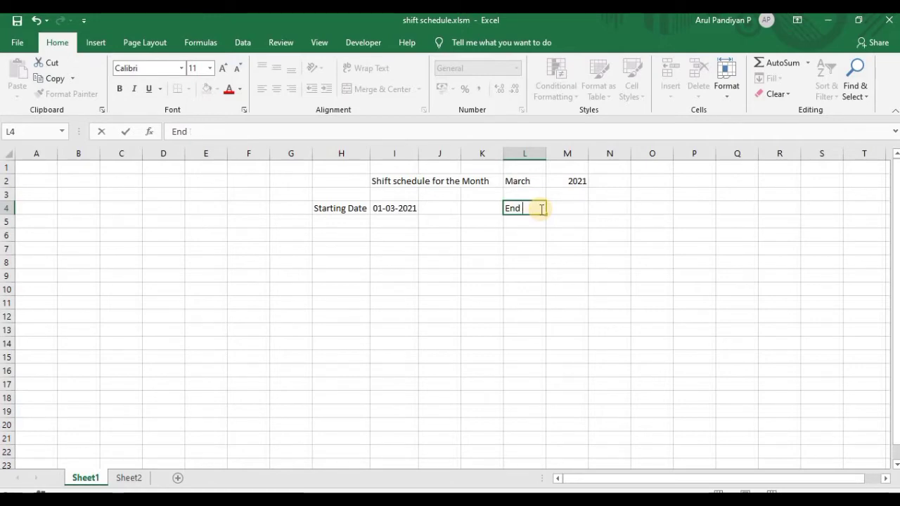
pyautogui.write('Date')
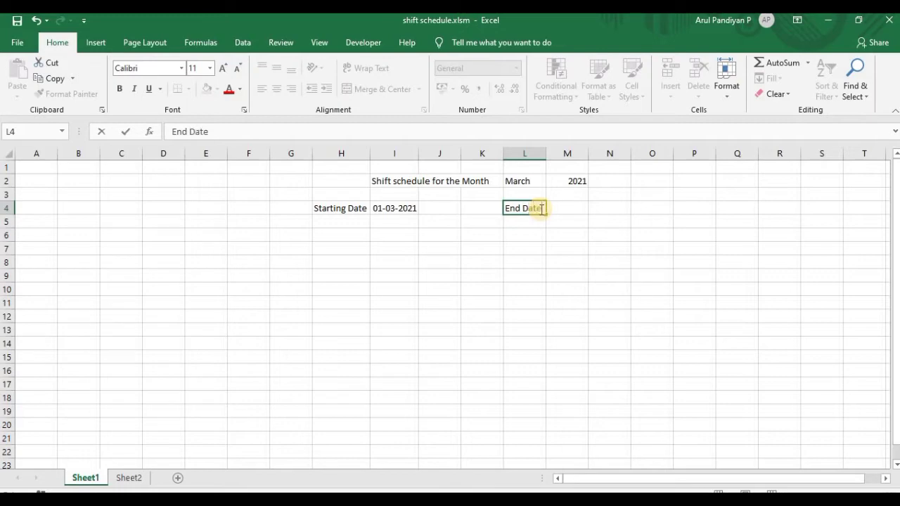
pyautogui.press('Tab')
# - Enter =EOMONTH(I4,1) in M4, returning 44316
pyautogui.write('=')
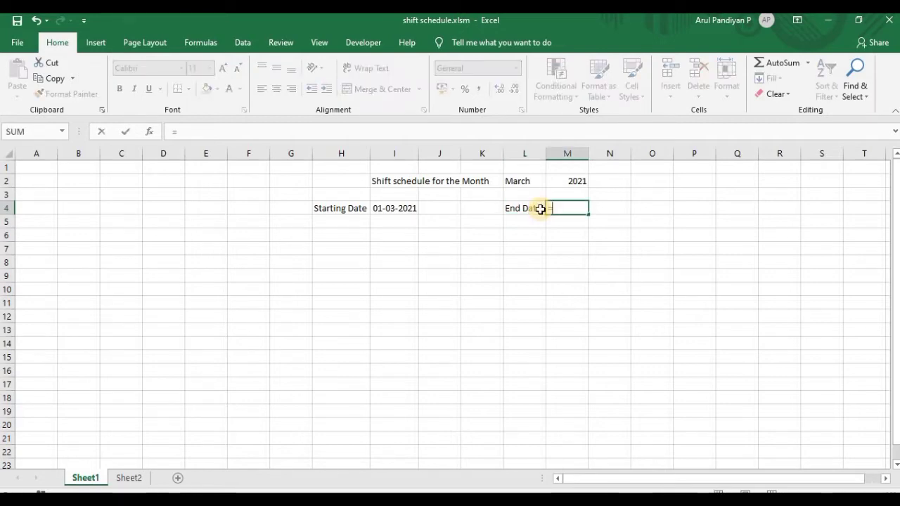
pyautogui.write('eo')
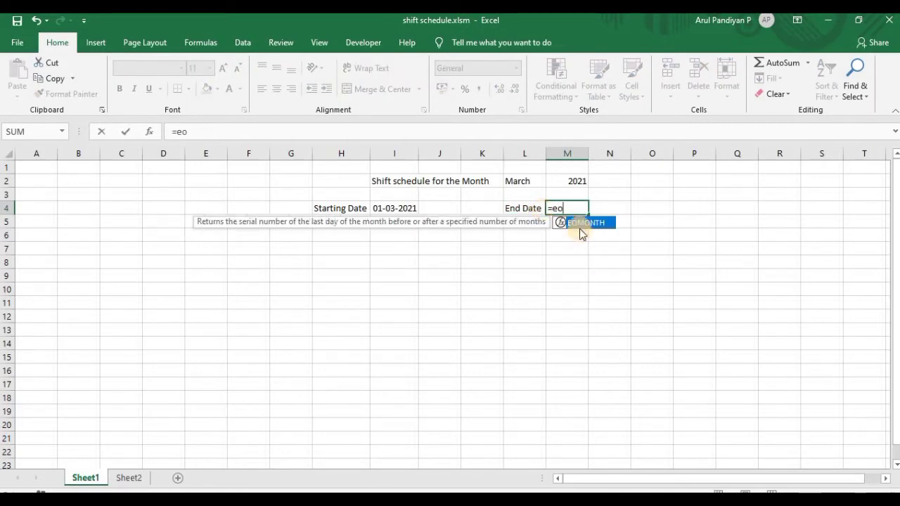
pyautogui.doubleClick(580, 226)
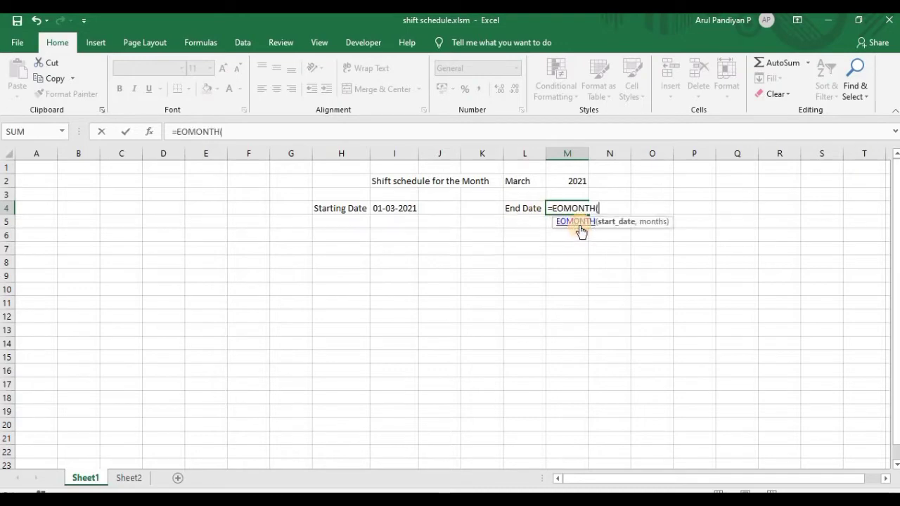
pyautogui.click(383, 209)
pyautogui.write(',')
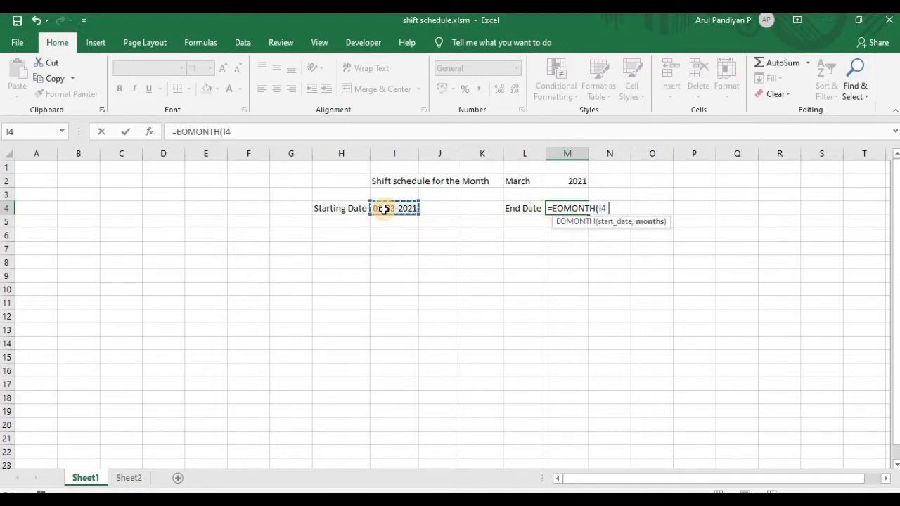
pyautogui.write('1')
pyautogui.write(')')
pyautogui.press('Return')
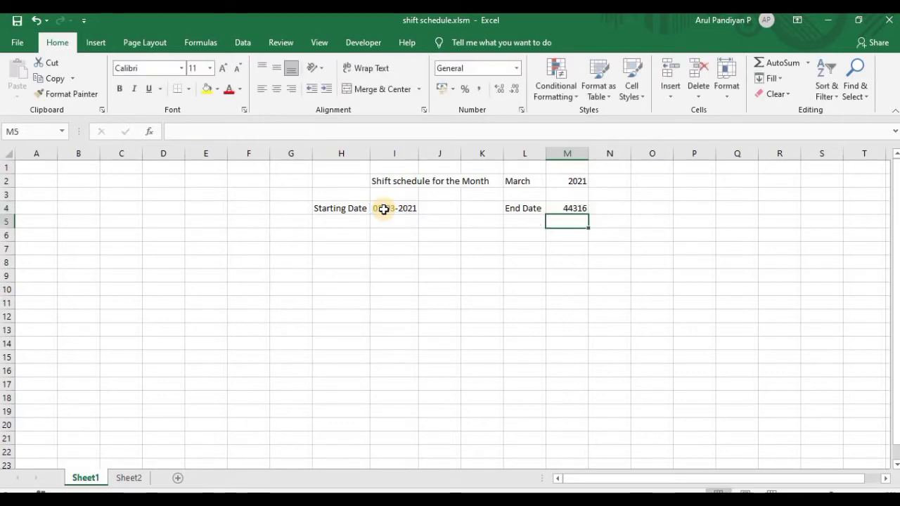
pyautogui.click(575, 209)
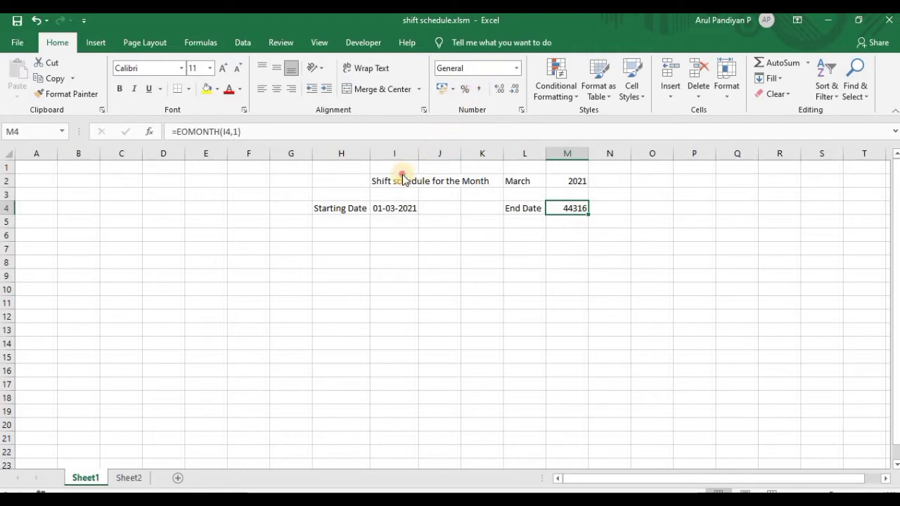
# - Copy I4's date format to M4 with Format Painter and autofit column M
pyautogui.click(393, 207)
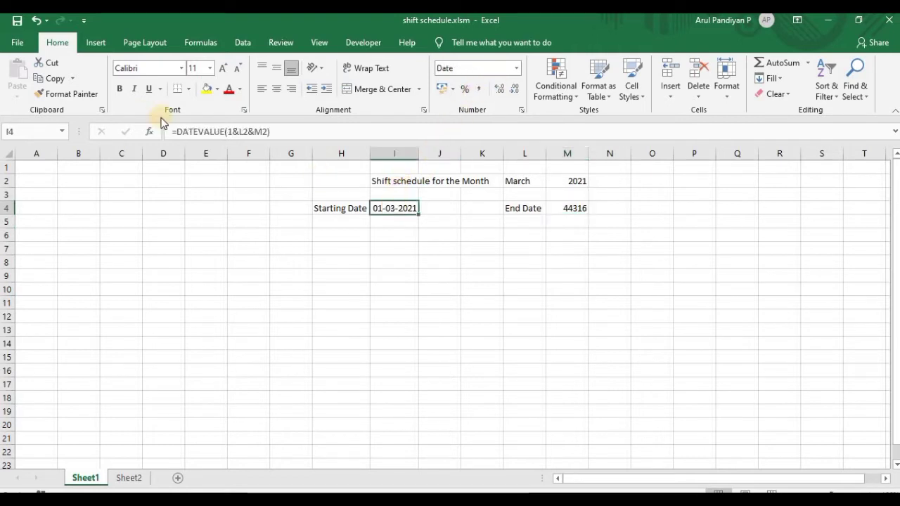
pyautogui.click(85, 92)
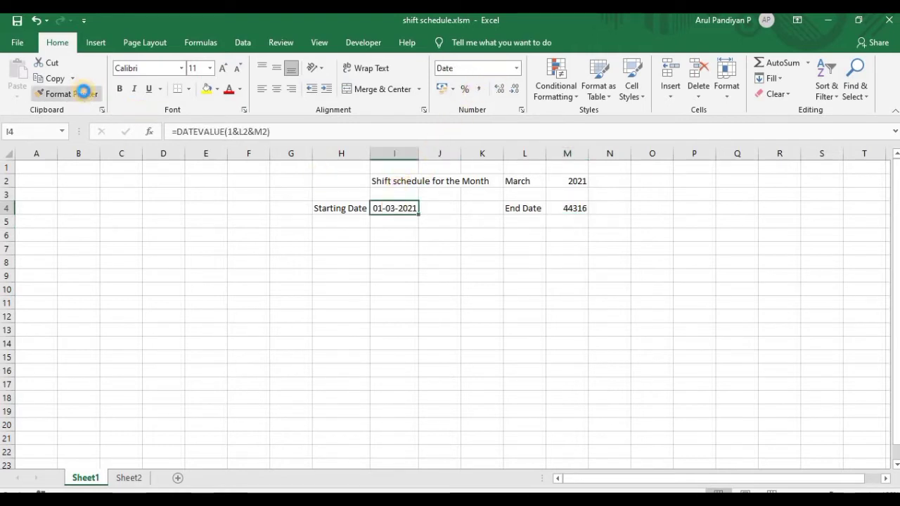
pyautogui.click(584, 208)
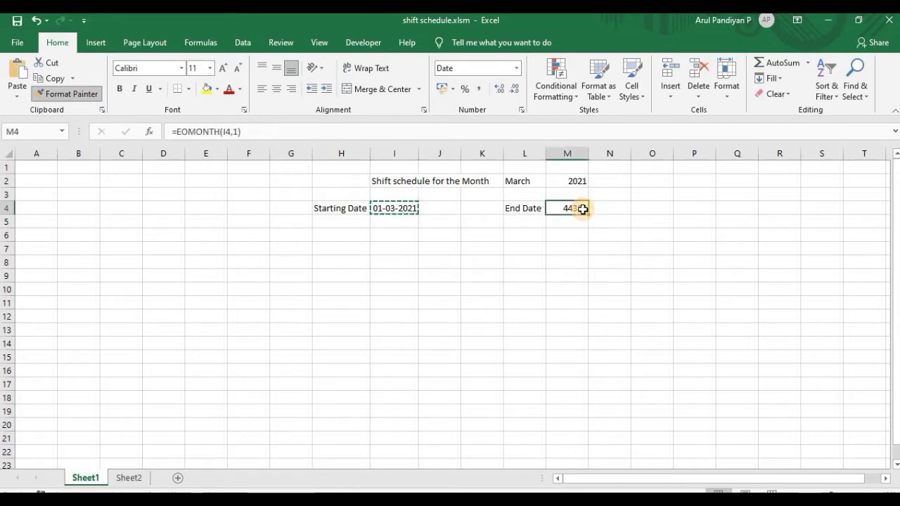
pyautogui.doubleClick(590, 156)
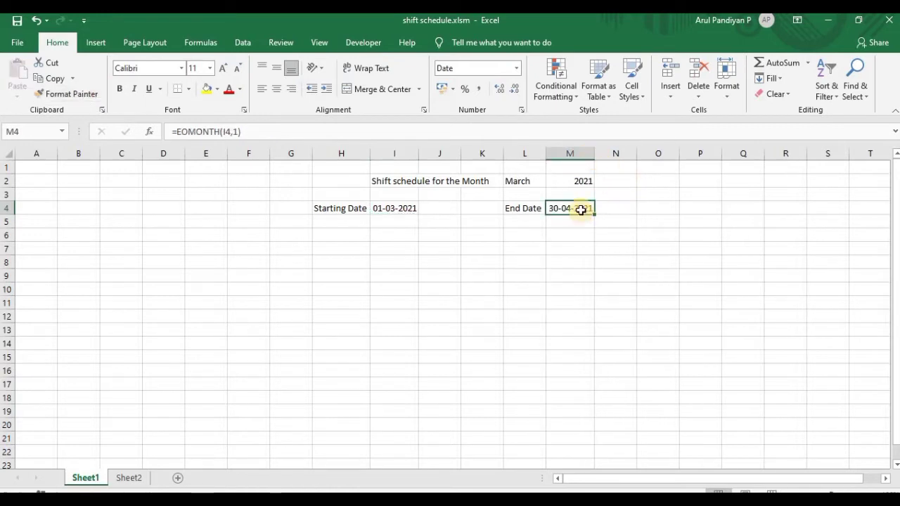
# - Change the end date formula to =EOMONTH(I4,0) for the same month
pyautogui.click(239, 131)
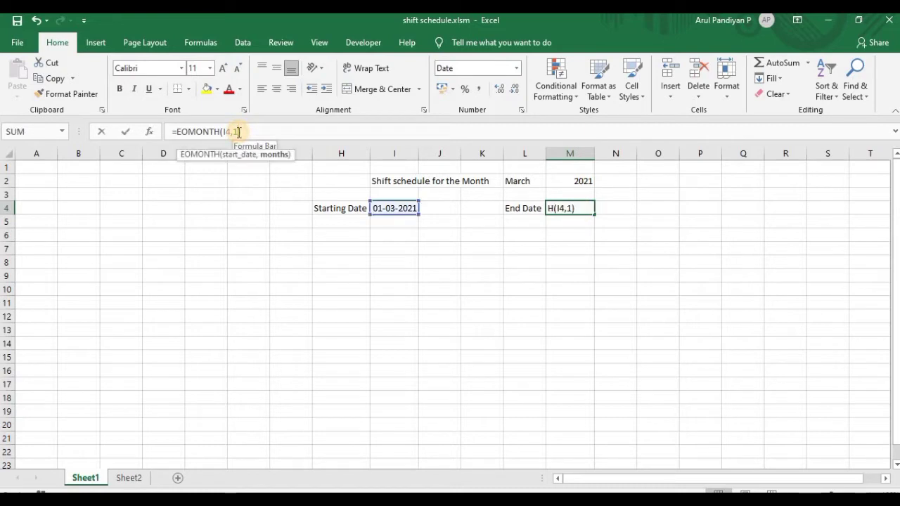
pyautogui.press('BackSpace')
pyautogui.press('Return')
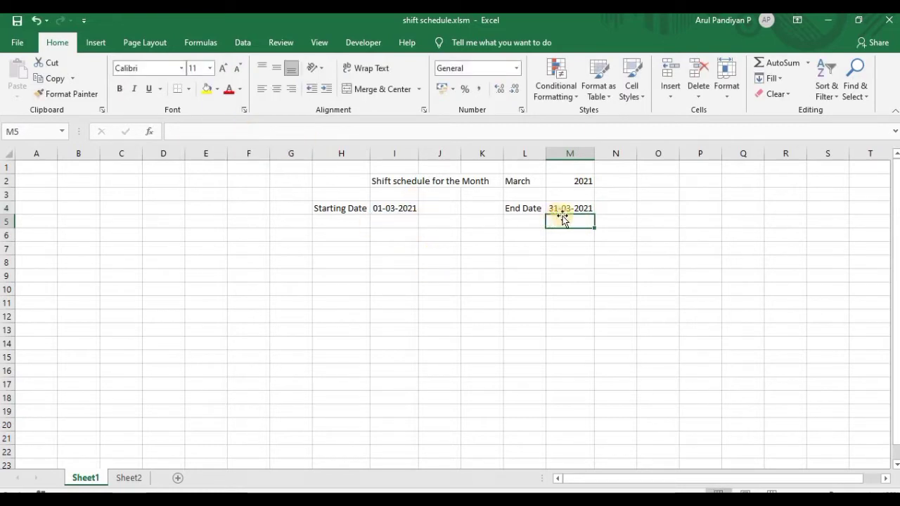
# - Choose February in L2, giving dates 01-02-2021 to 28-02-2021
pyautogui.click(534, 183)
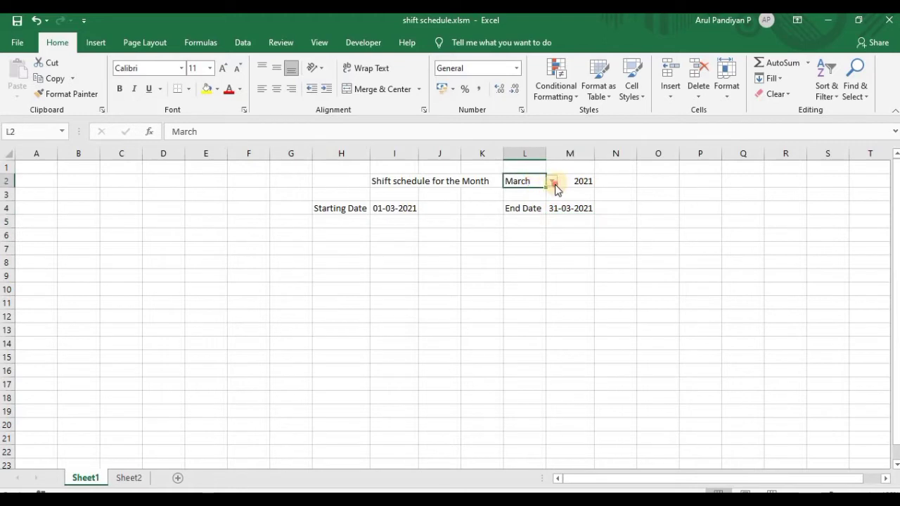
pyautogui.click(554, 182)
pyautogui.click(549, 196)
pyautogui.click(549, 196)
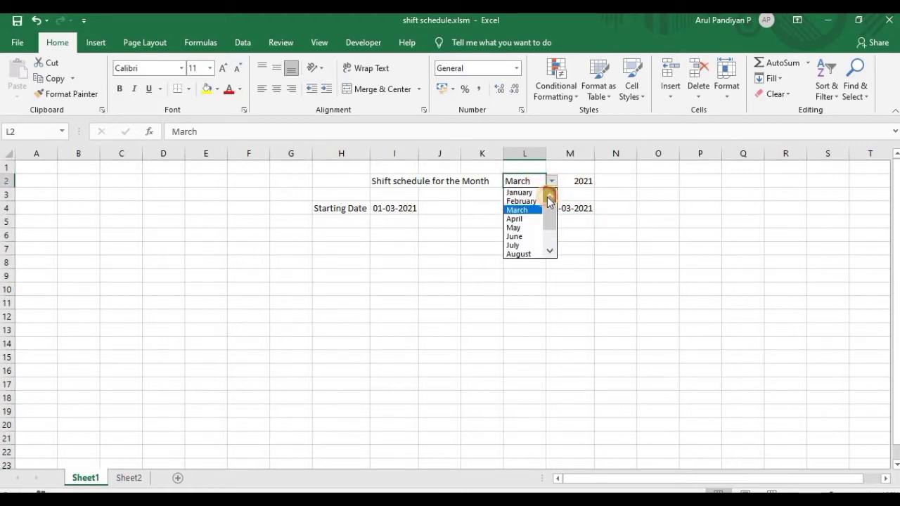
pyautogui.click(528, 201)
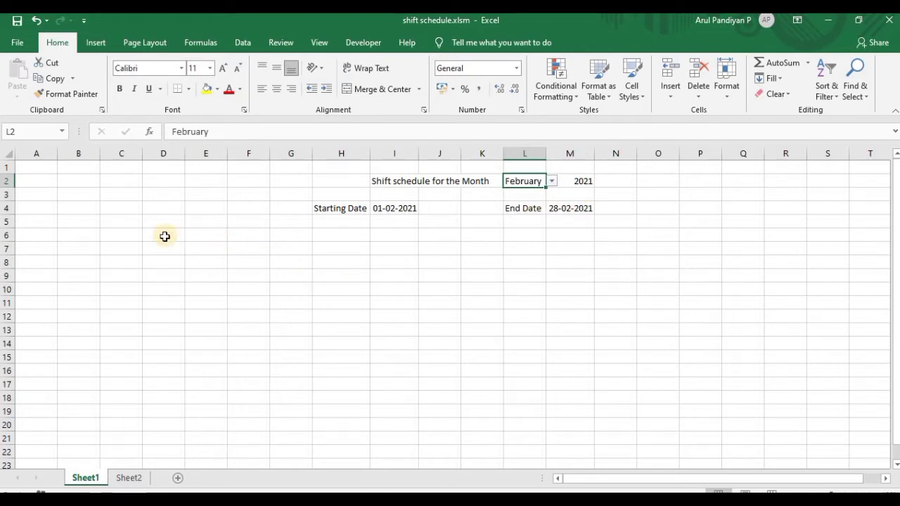
pyautogui.click(75, 235)
# - Enter headers Sno, Emp Name, Emp Id, Woff, Pre week shift in B6:F6 and autofit column F
pyautogui.write('Sno')
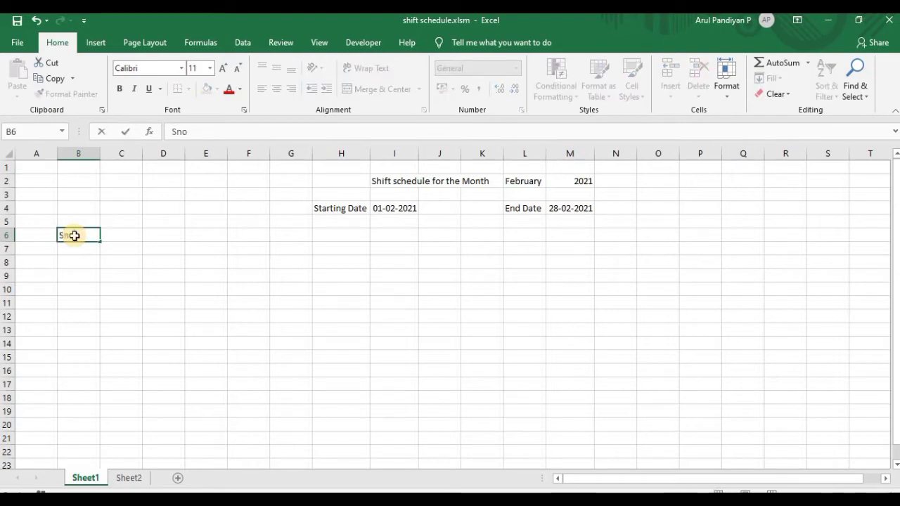
pyautogui.press('Tab')
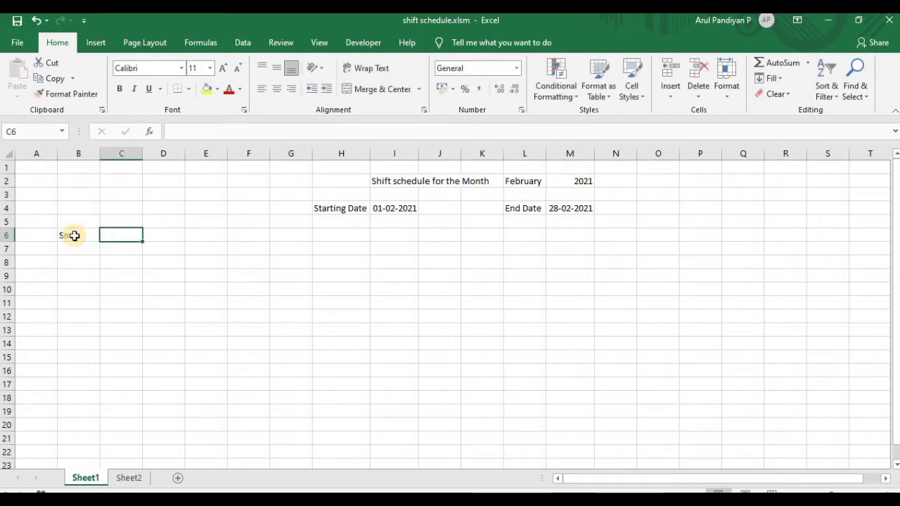
pyautogui.write('Emp')
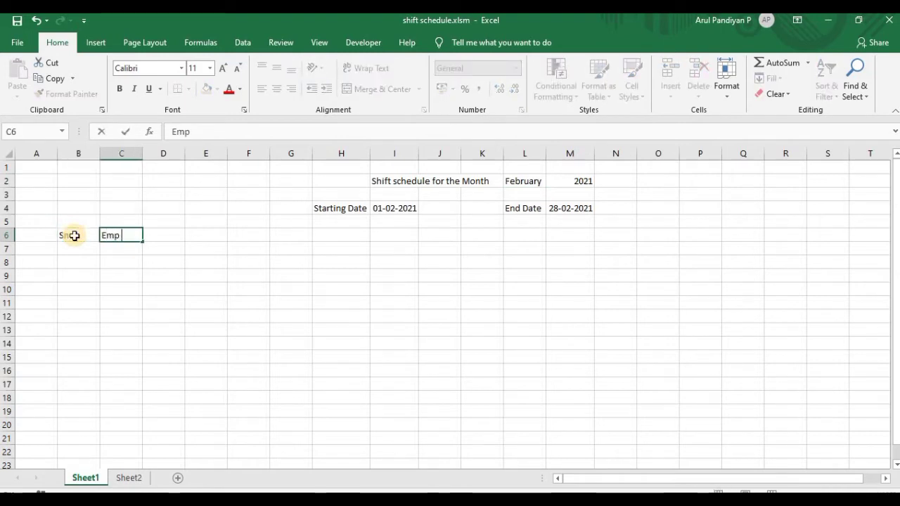
pyautogui.write('me')
pyautogui.press('Tab')
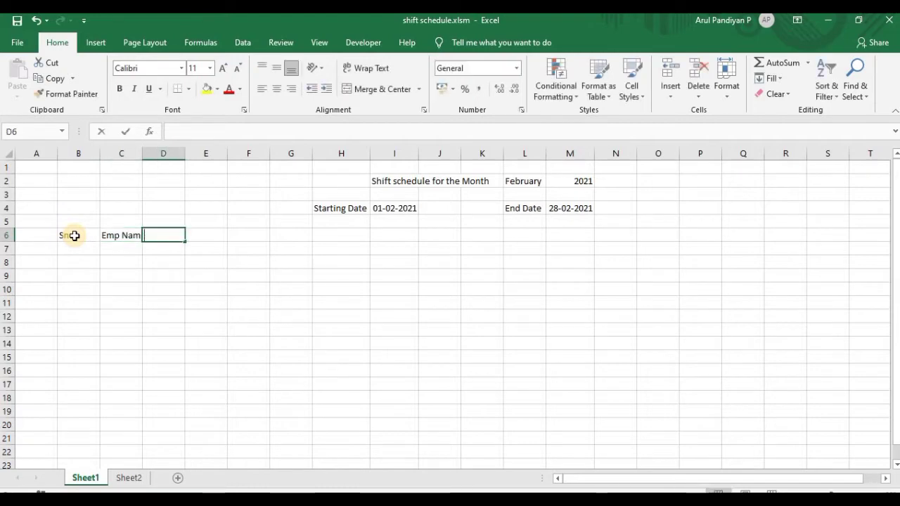
pyautogui.write('Emp Id')
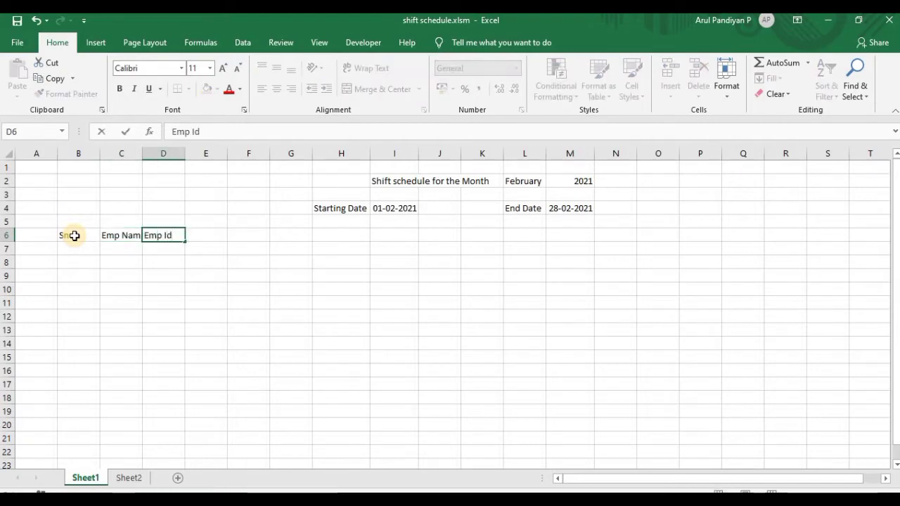
pyautogui.press('Tab')
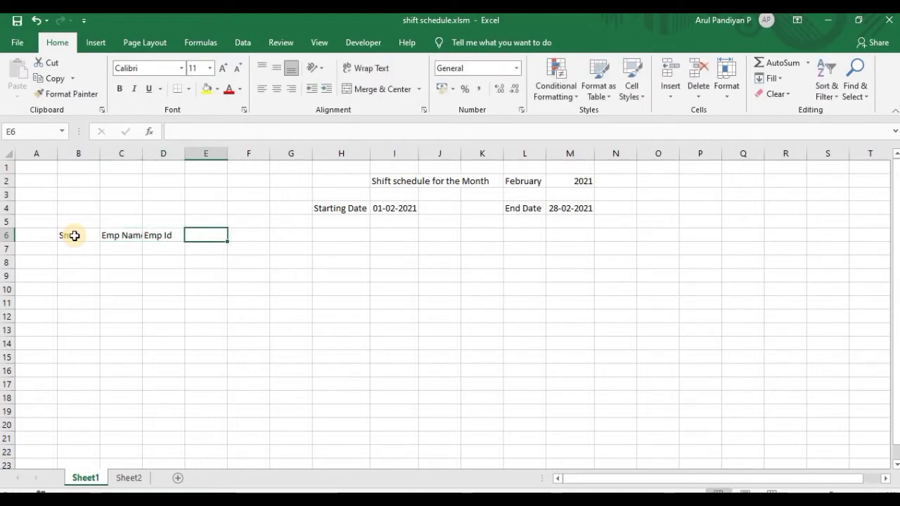
pyautogui.write('Woff')
pyautogui.press('Tab')
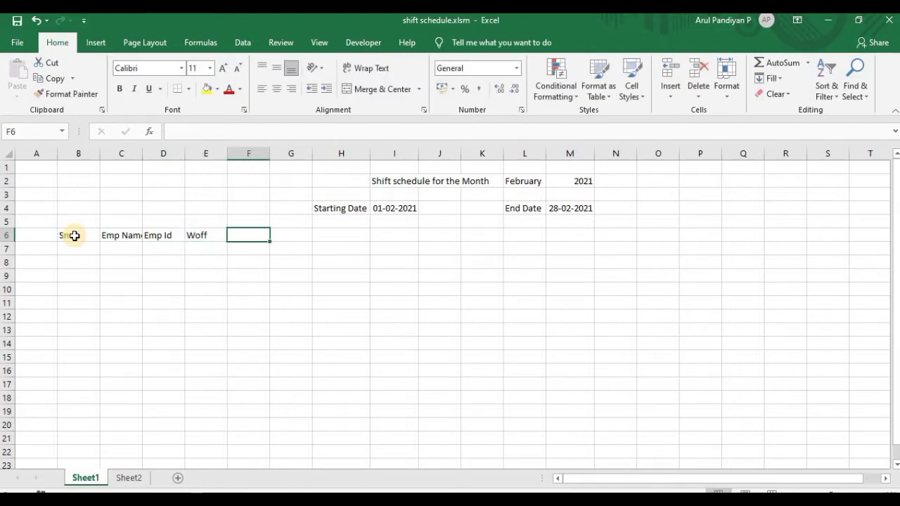
pyautogui.write('Pre wee')
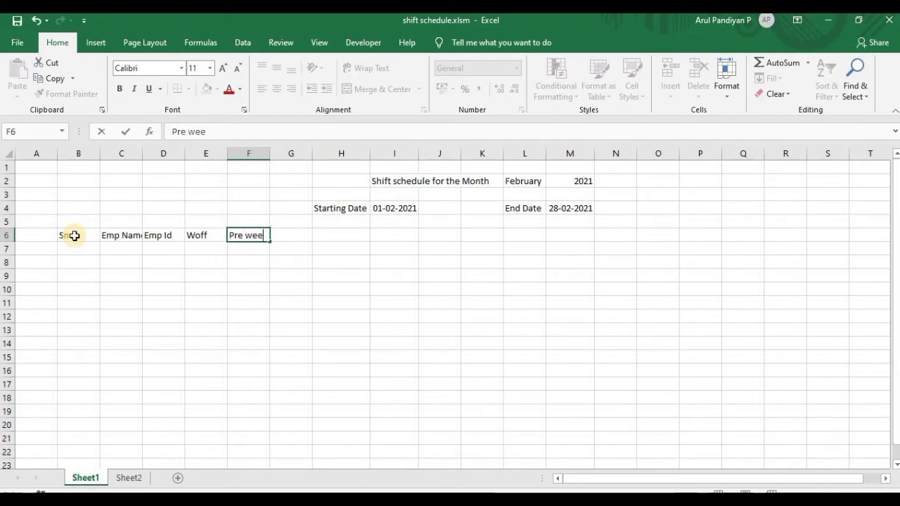
pyautogui.write('k sg')
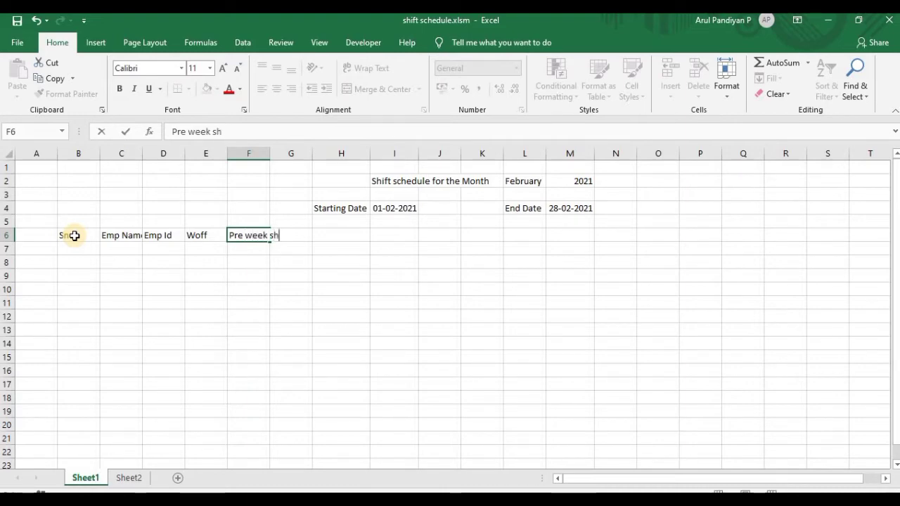
pyautogui.write('ft')
pyautogui.press('Tab')
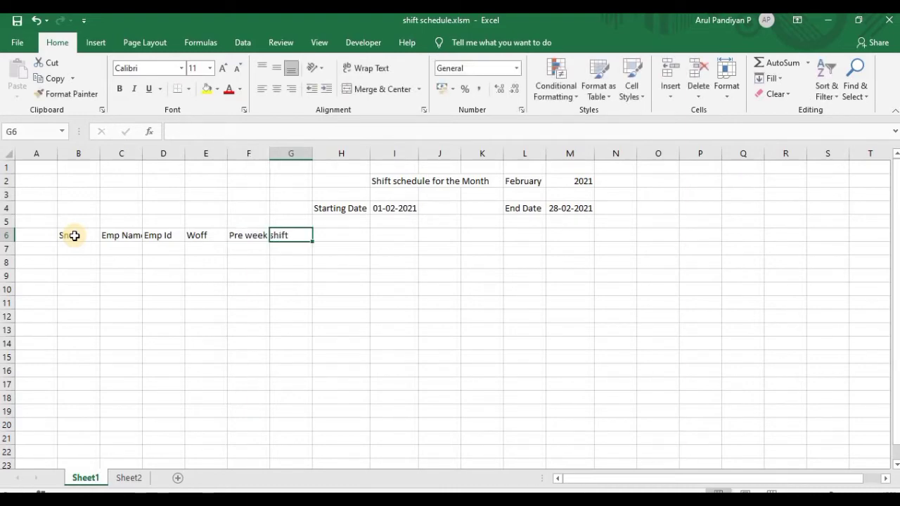
pyautogui.doubleClick(271, 153)
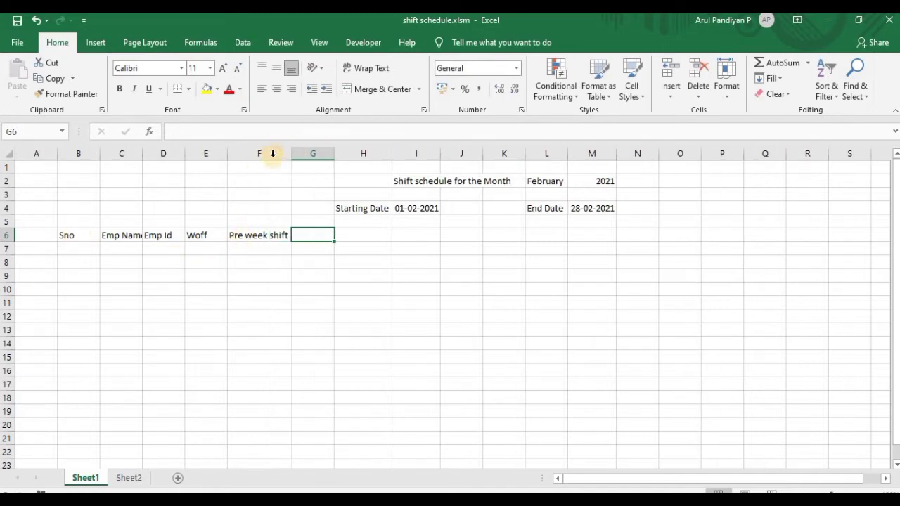
# - Enter 1 and 2 in B7:B8 and fill the series to 7 in B13
pyautogui.click(79, 249)
pyautogui.write('1')
pyautogui.press('Return')
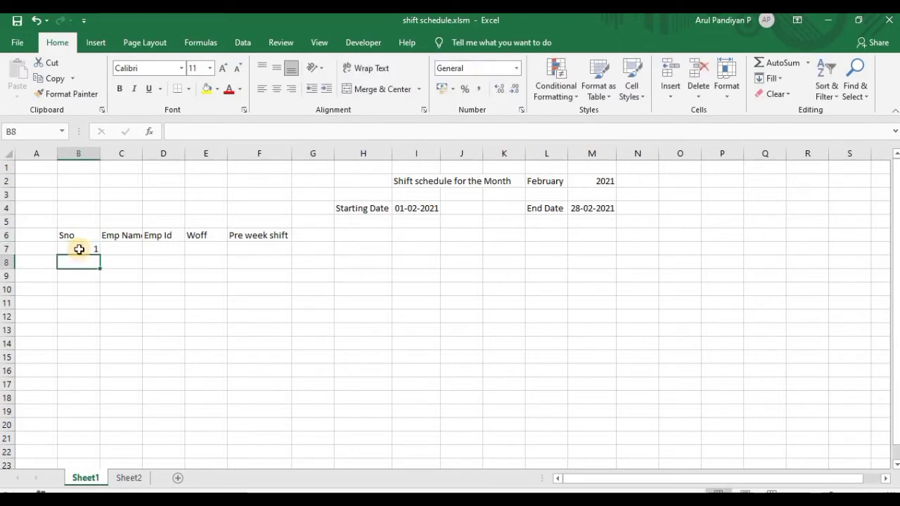
pyautogui.write('2')
pyautogui.press('Return')
pyautogui.moveTo(79, 249)
pyautogui.mouseDown()
pyautogui.moveTo(100, 356)
pyautogui.moveTo(100, 345)
pyautogui.mouseUp()
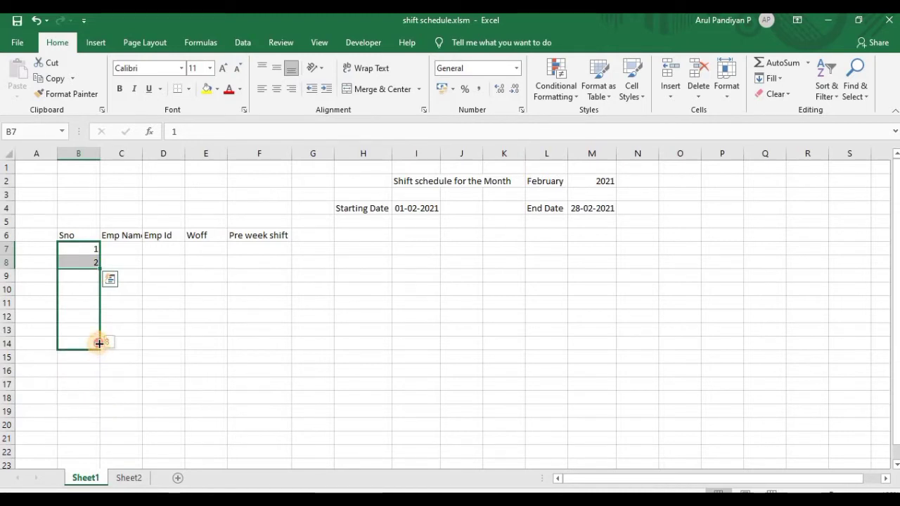
pyautogui.moveTo(99, 345); pyautogui.dragTo(99, 337)
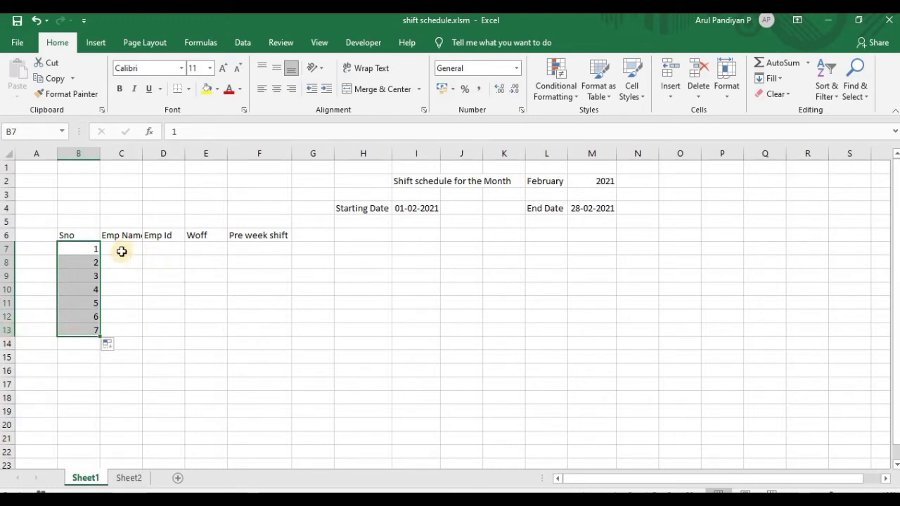
# - Type names aa, bb, cc, dd in C7:C10 and fill them down to C13
pyautogui.click(118, 251)
pyautogui.write('aa')
pyautogui.press('Return')
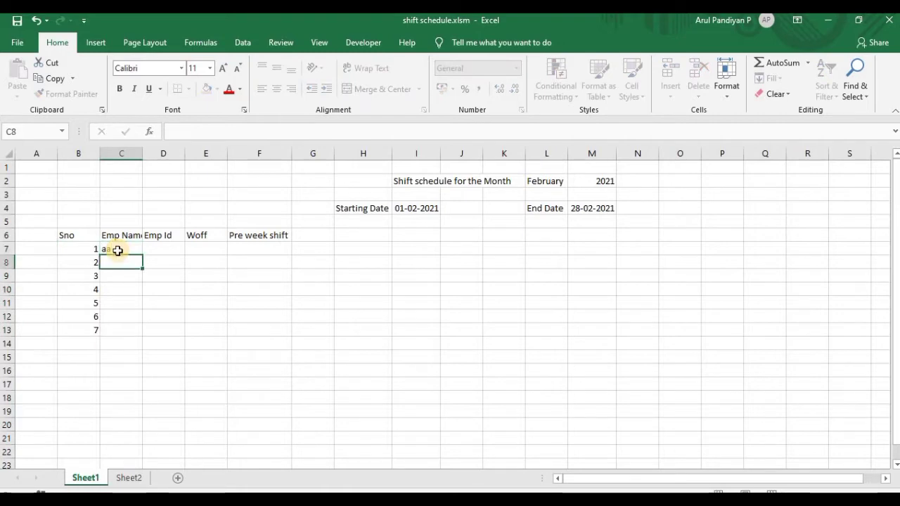
pyautogui.write('bb')
pyautogui.press('Return')
pyautogui.write('cc')
pyautogui.press('Return')
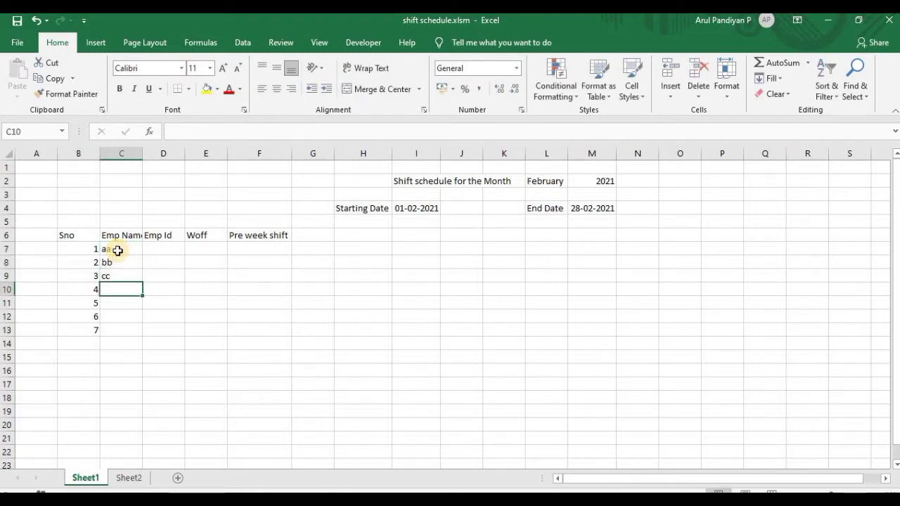
pyautogui.write('dd')
pyautogui.press('Return')
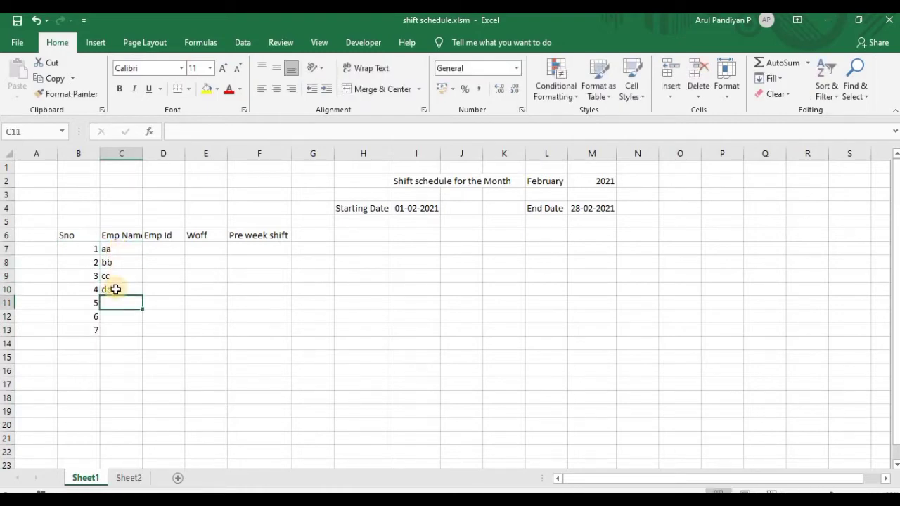
pyautogui.moveTo(109, 249)
pyautogui.mouseDown()
pyautogui.moveTo(133, 343)
pyautogui.moveTo(130, 334)
pyautogui.mouseUp()
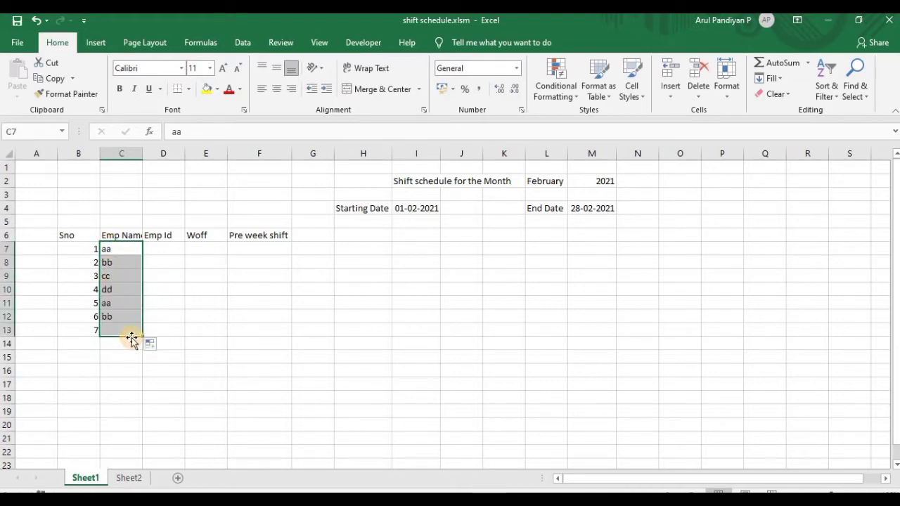
# - Enter =C7&B7 in D7 and fill it down to D13, giving aa1 through cc7
pyautogui.click(160, 252)
pyautogui.write('=')
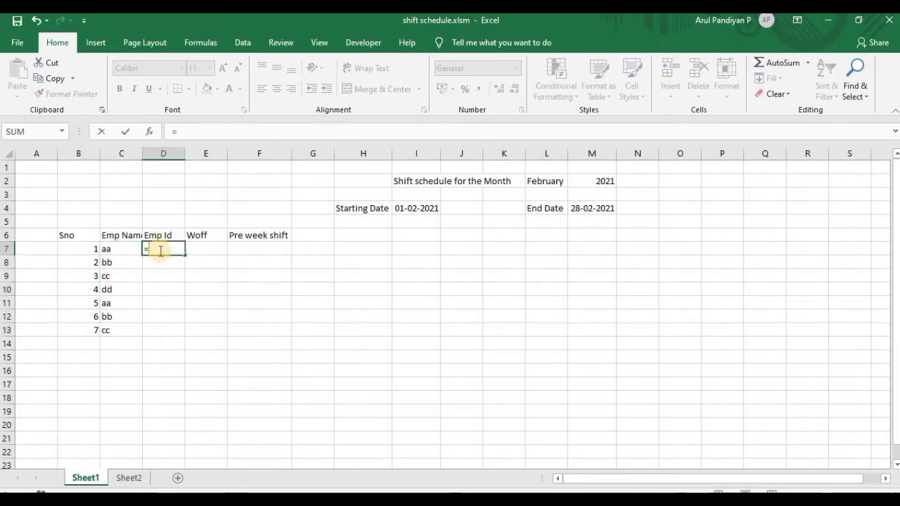
pyautogui.click(119, 250)
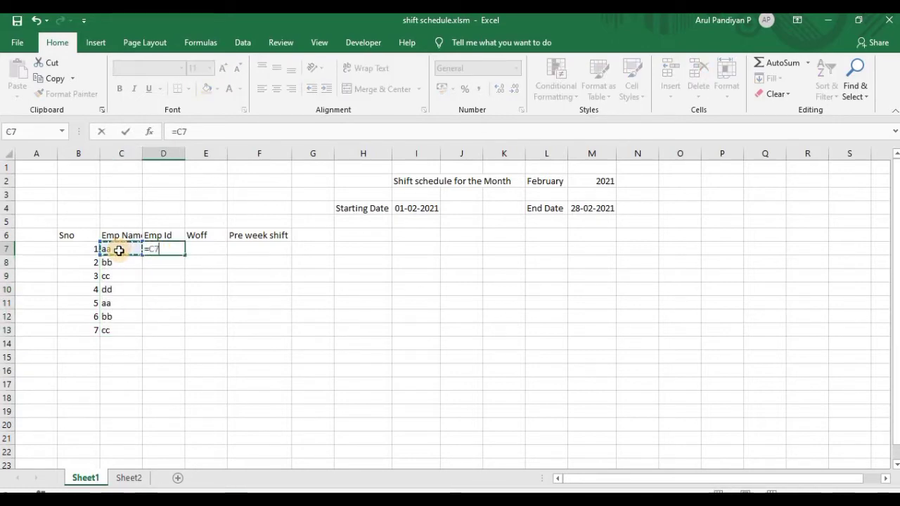
pyautogui.write('&')
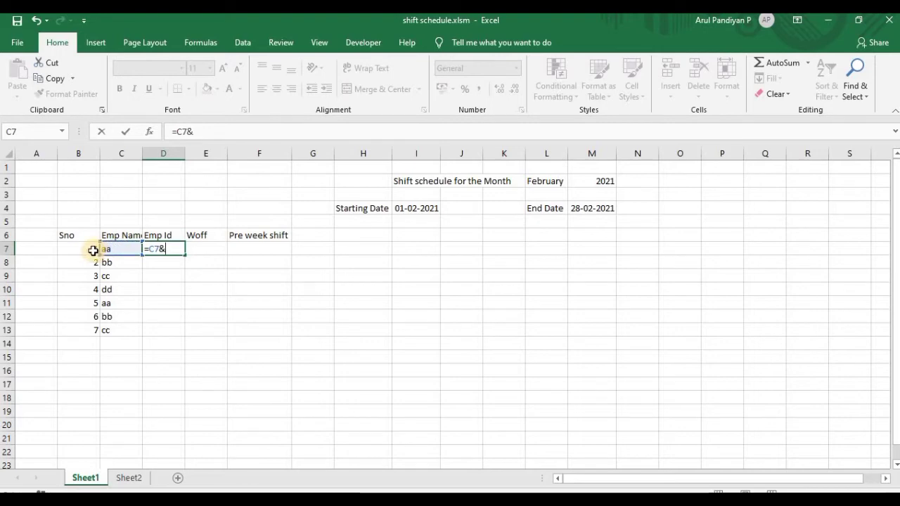
pyautogui.click(93, 251)
pyautogui.press('Return')
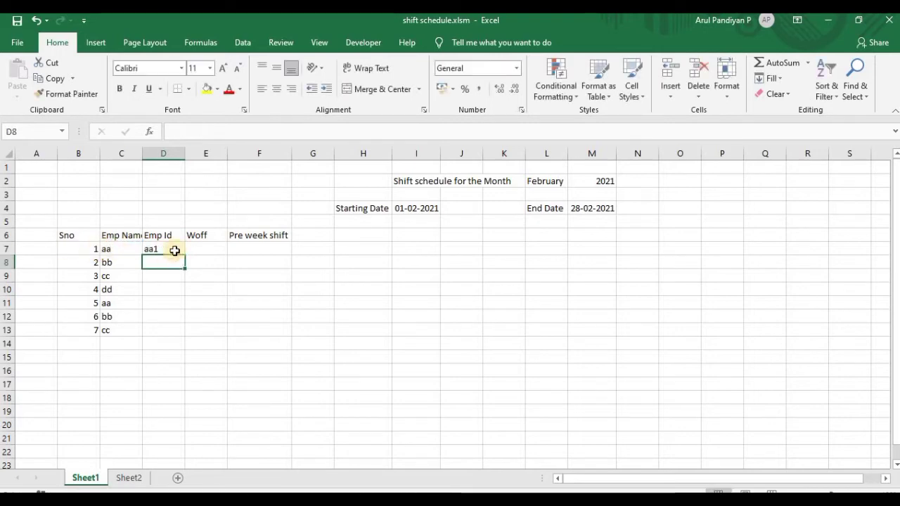
pyautogui.click(176, 252)
pyautogui.doubleClick(185, 255)
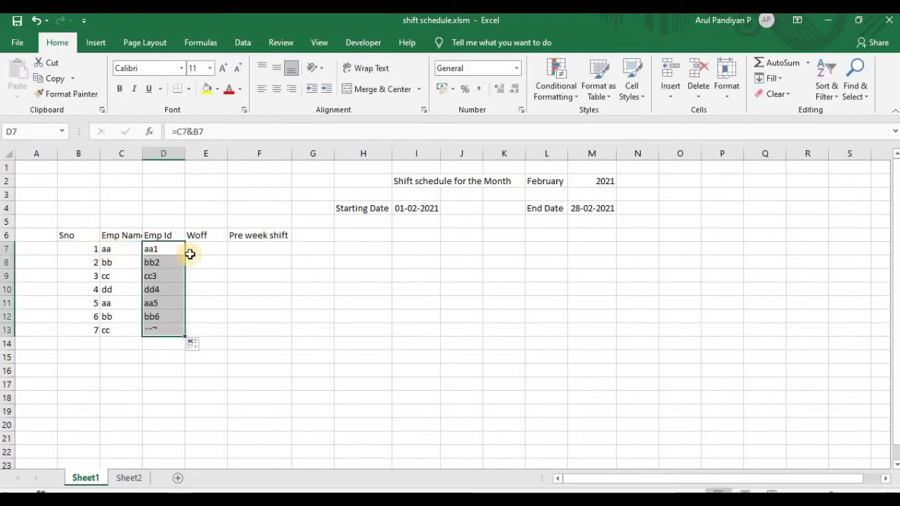
pyautogui.click(194, 249)
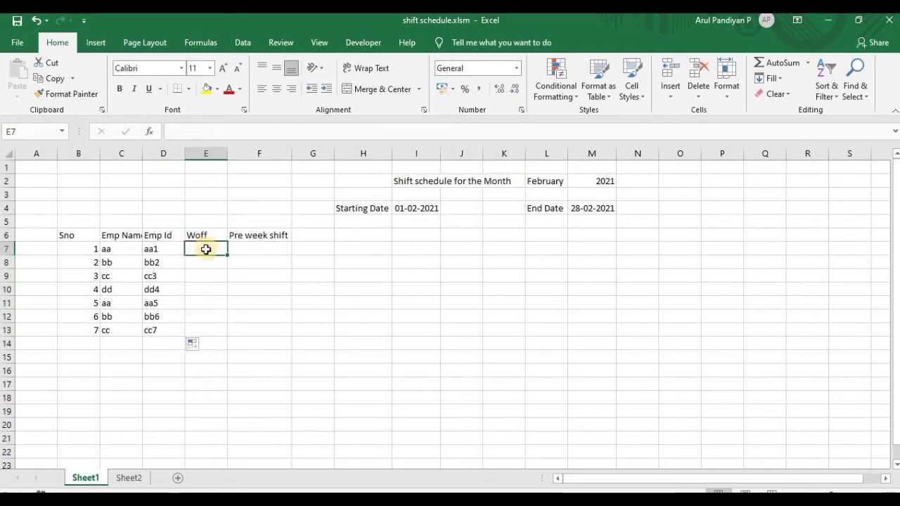
# - Apply list data validation with source =woff to E7:E13
pyautogui.moveTo(205, 251); pyautogui.dragTo(205, 330)
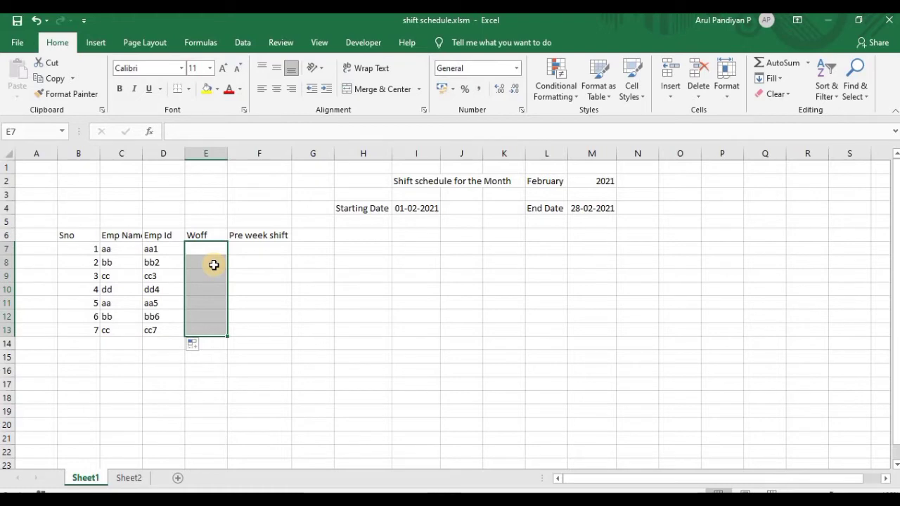
pyautogui.rightClick(214, 265)
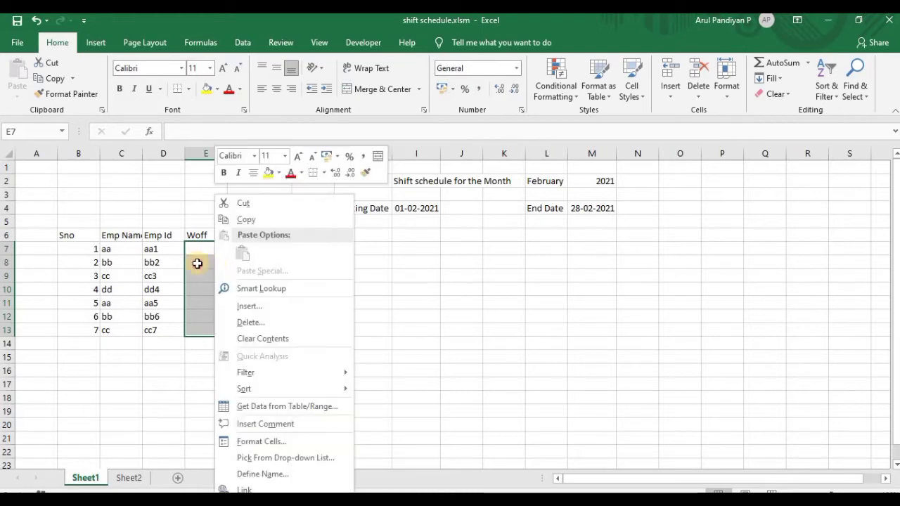
pyautogui.click(198, 262)
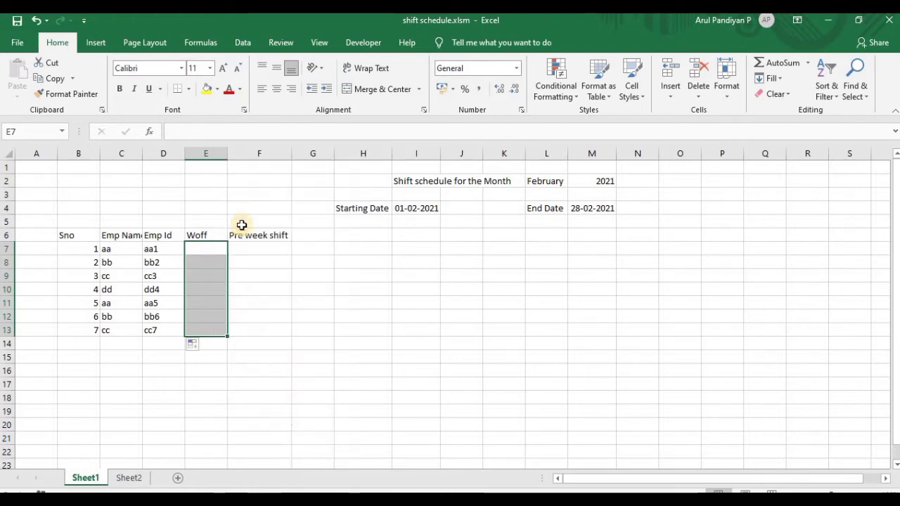
pyautogui.click(244, 42)
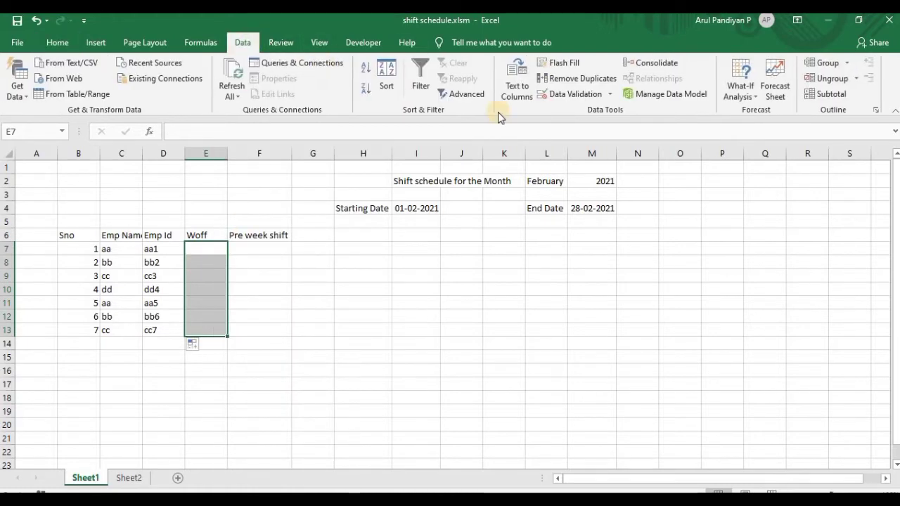
pyautogui.click(590, 95)
pyautogui.click(313, 187)
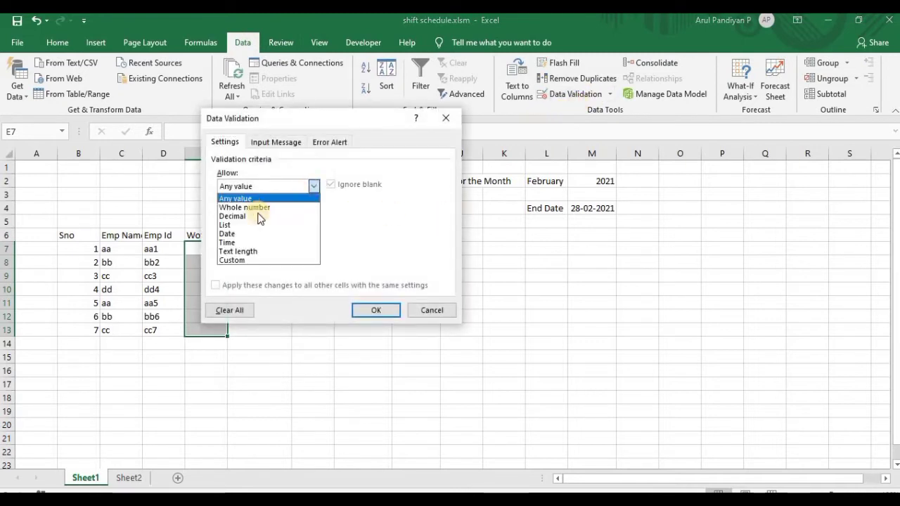
pyautogui.click(232, 225)
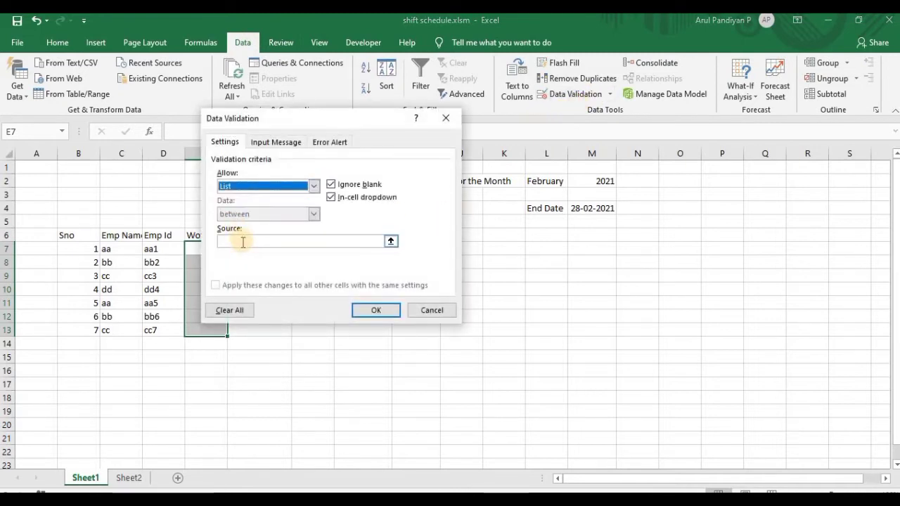
pyautogui.click(242, 242)
pyautogui.write('=woff')
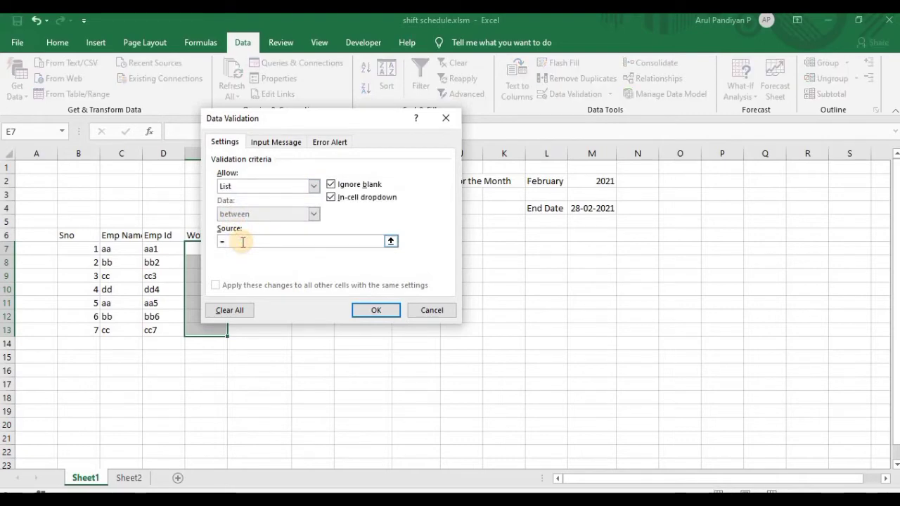
pyautogui.click(374, 311)
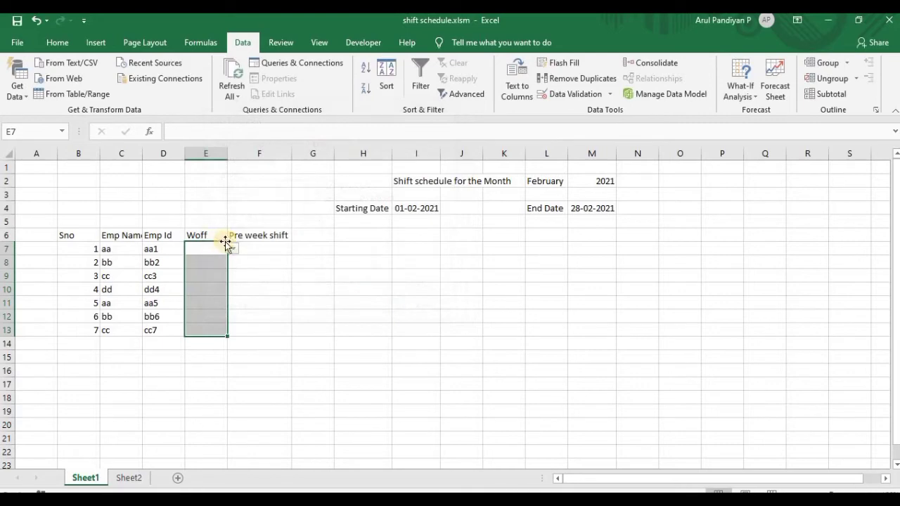
# - Pick Sun in E7 and Mon in E8, then fill the weekdays down to Sat in E13
pyautogui.click(234, 251)
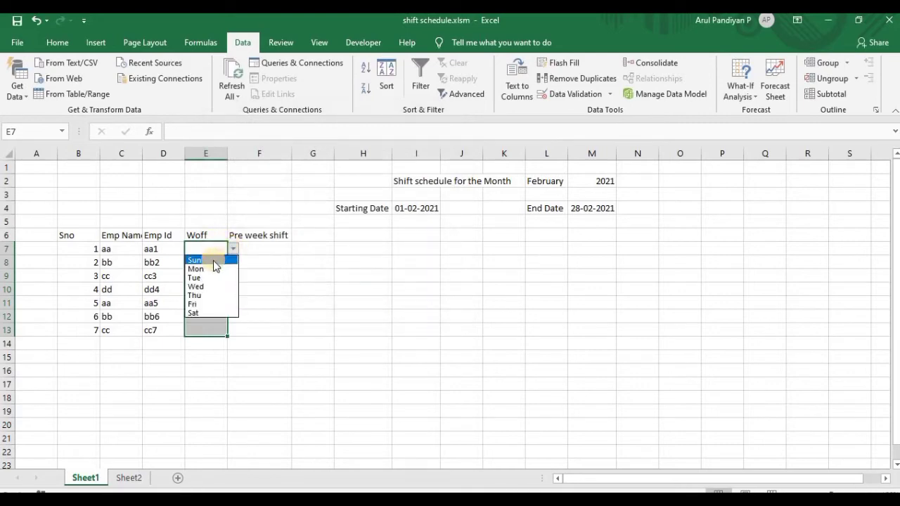
pyautogui.click(213, 259)
pyautogui.click(209, 261)
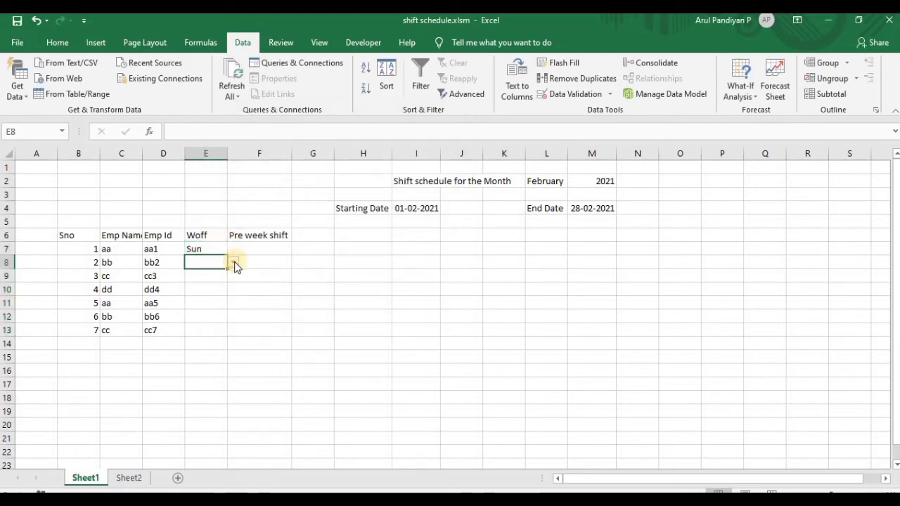
pyautogui.click(233, 262)
pyautogui.click(215, 282)
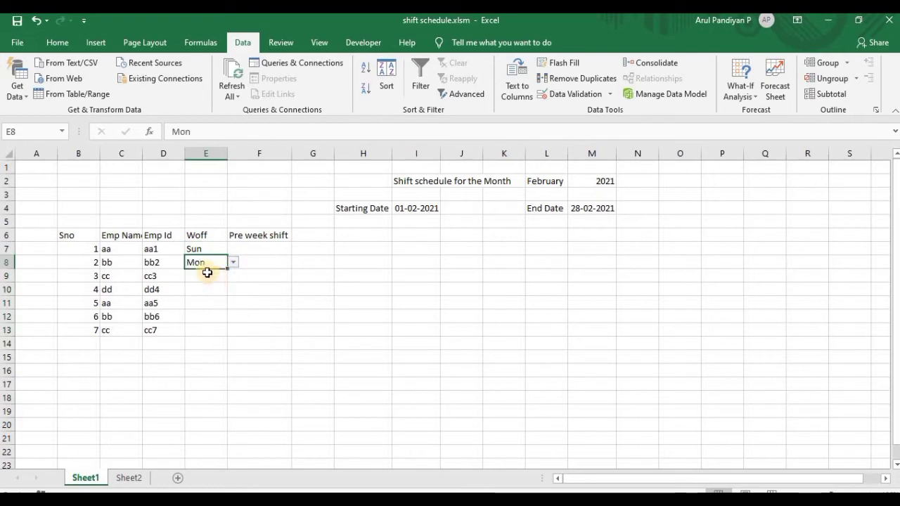
pyautogui.click(207, 274)
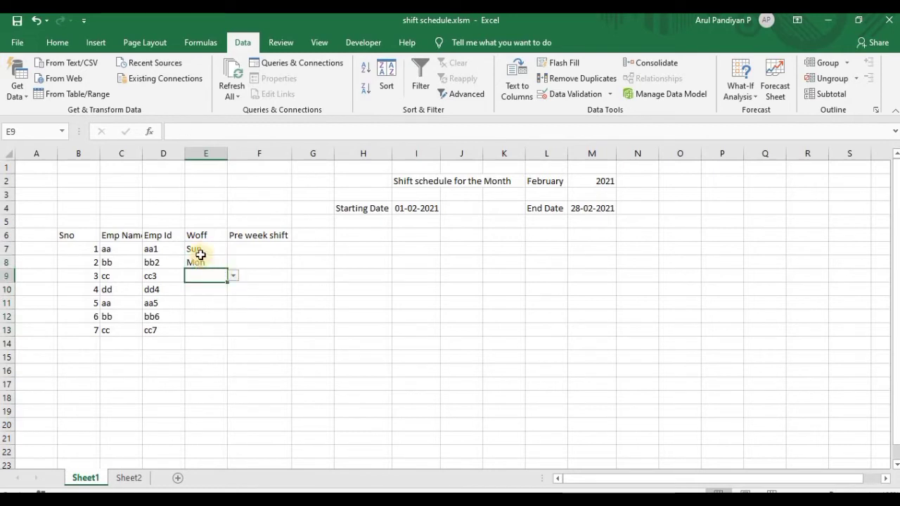
pyautogui.moveTo(200, 254); pyautogui.dragTo(222, 336)
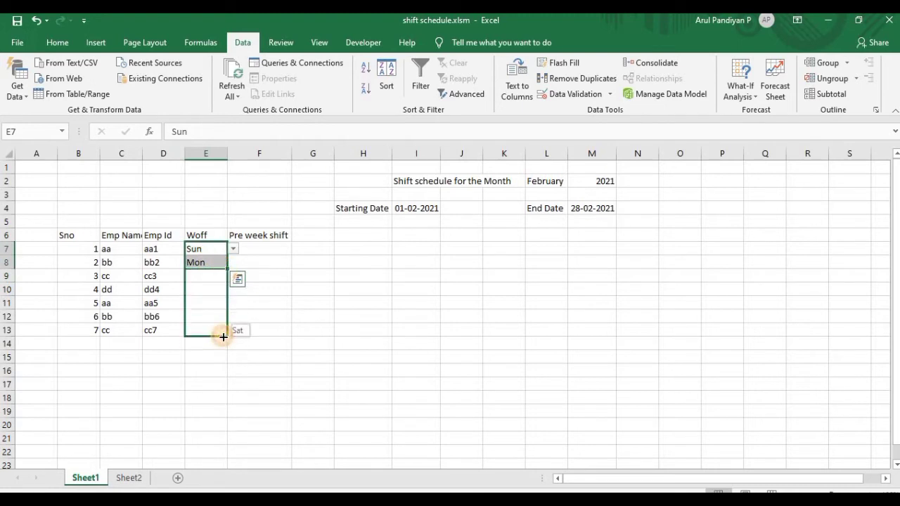
pyautogui.click(283, 315)
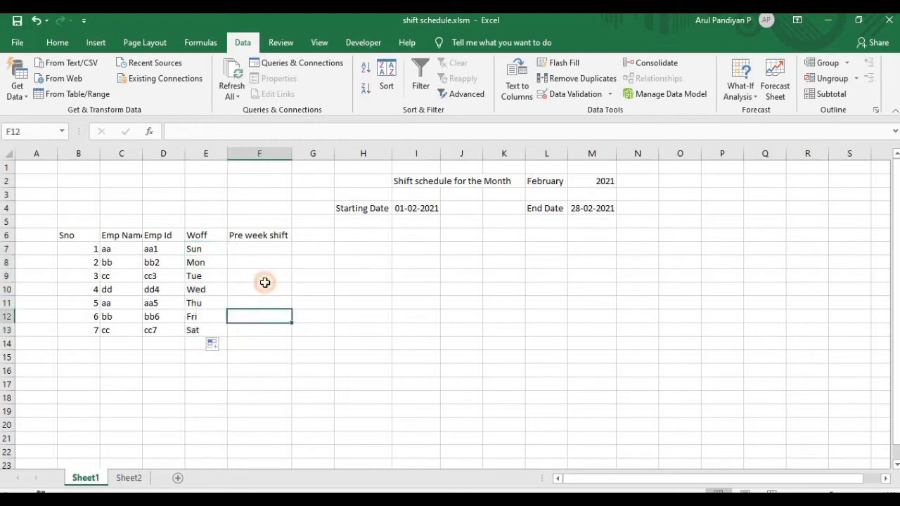
pyautogui.click(245, 246)
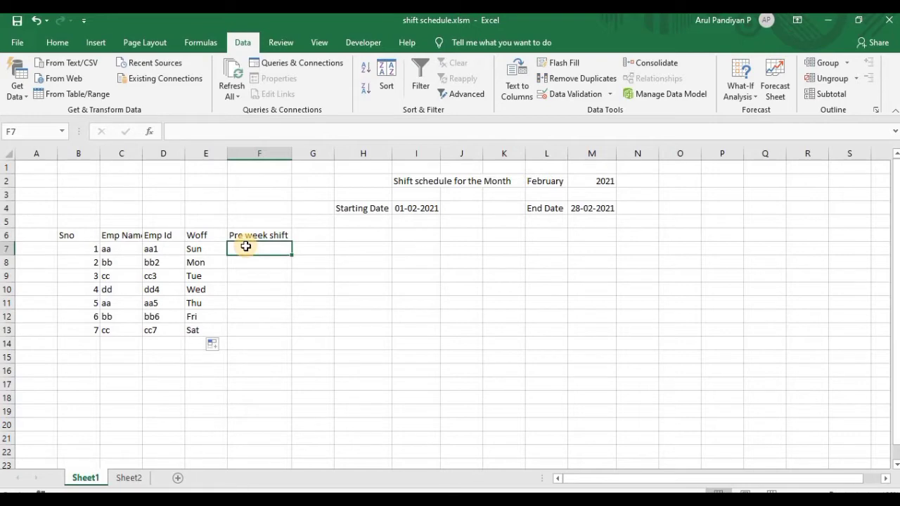
# - Enter the rotating shifts A, B, C, A, B, C, A down F7:F13
pyautogui.write('A')
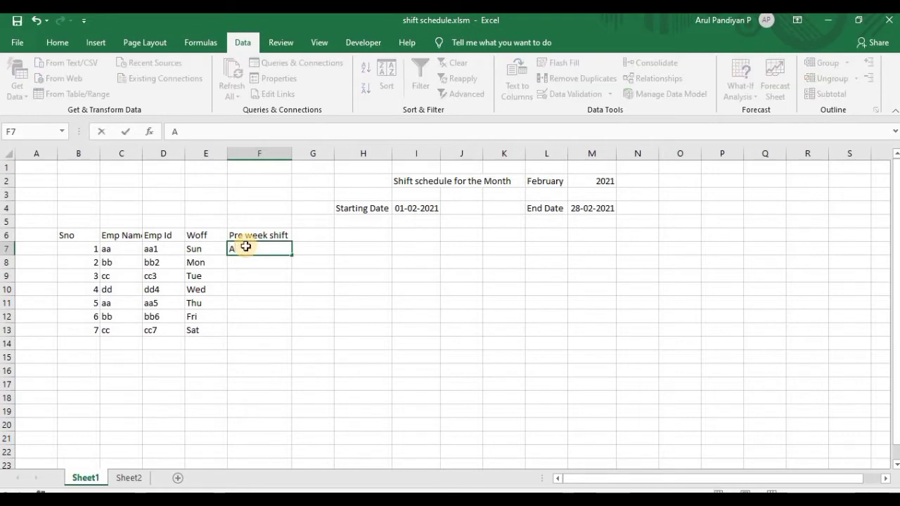
pyautogui.press('Return')
pyautogui.write('B')
pyautogui.press('Return')
pyautogui.write('C')
pyautogui.press('Return')
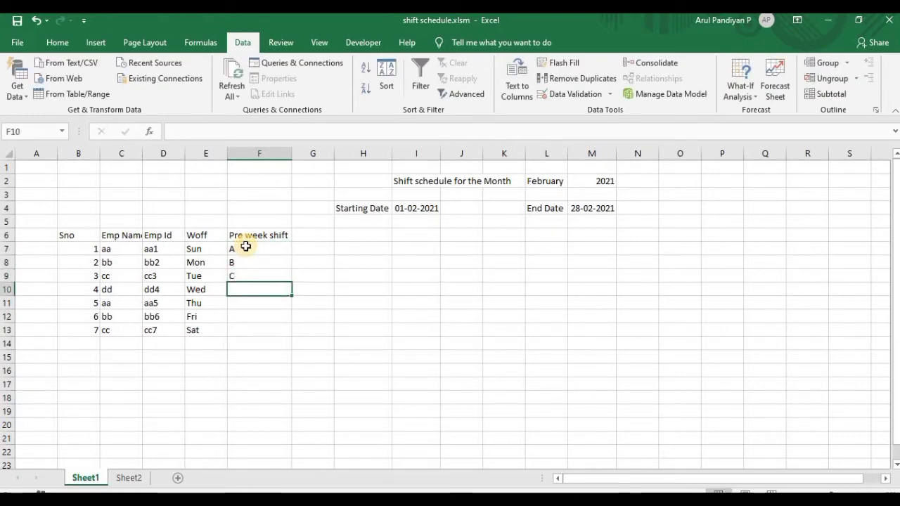
pyautogui.write('A')
pyautogui.press('Return')
pyautogui.write('B')
pyautogui.press('Return')
pyautogui.write('C')
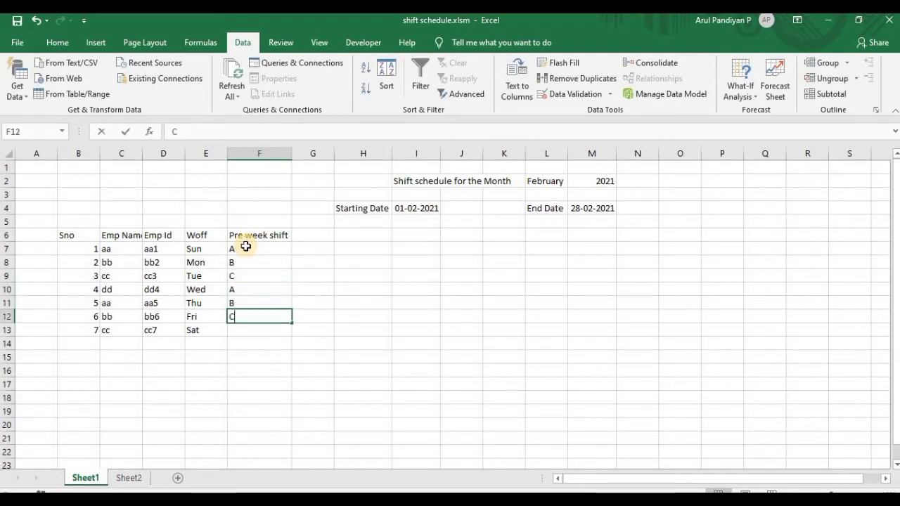
pyautogui.press('Return')
pyautogui.write('A')
pyautogui.press('Return')
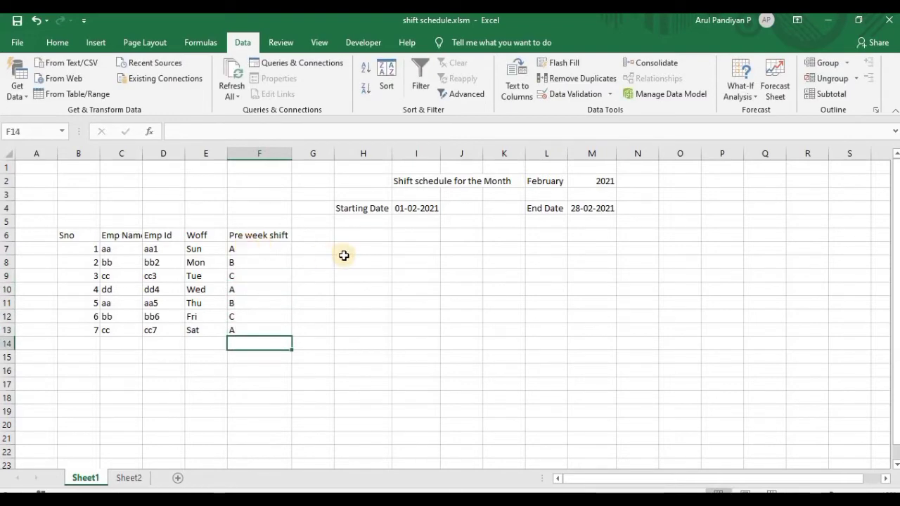
pyautogui.click(315, 237)
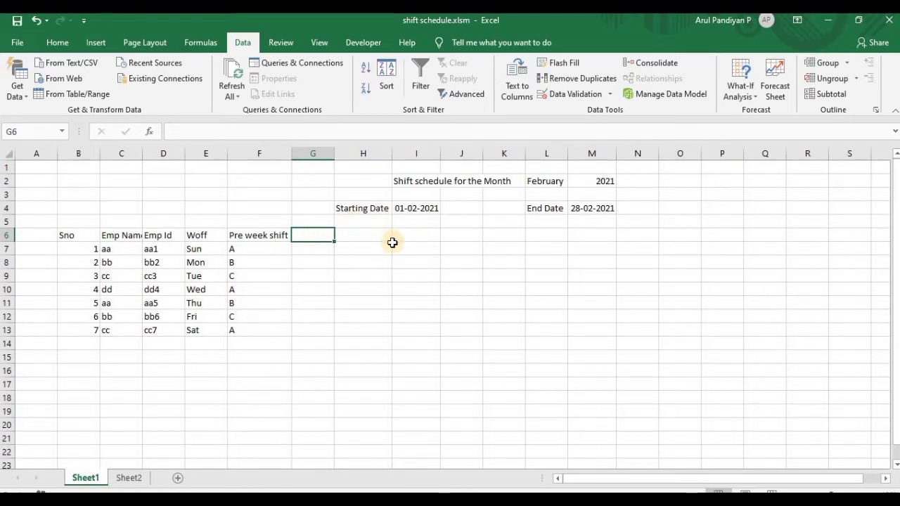
# - Link G6 to the starting date in I4 with the formula =I4
pyautogui.write('=')
pyautogui.click(413, 210)
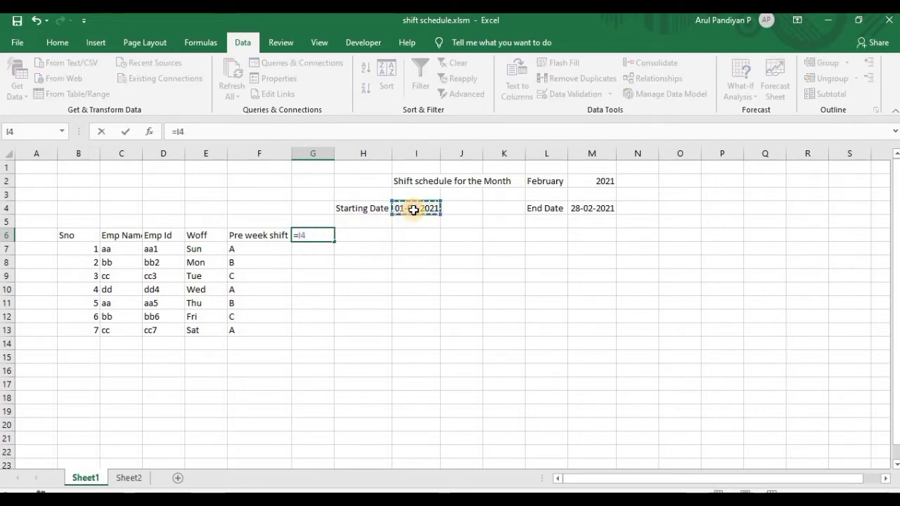
pyautogui.press('Return')
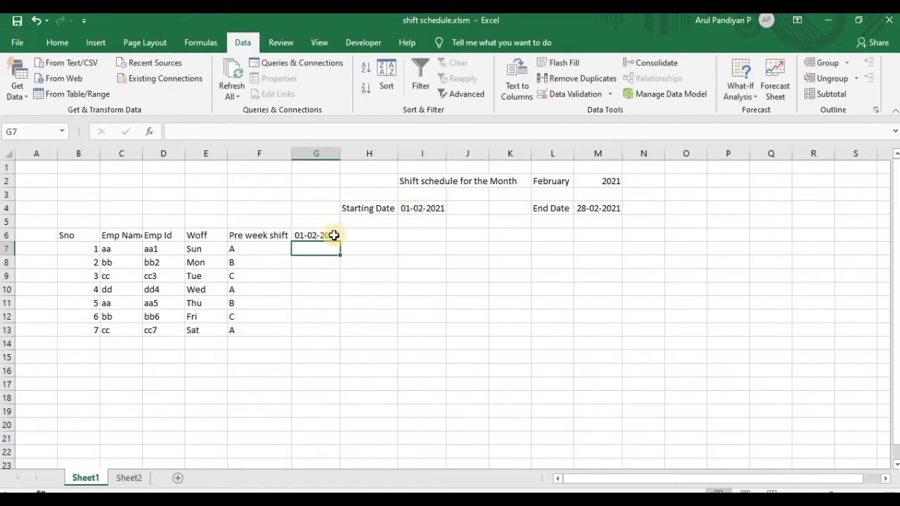
pyautogui.click(335, 236)
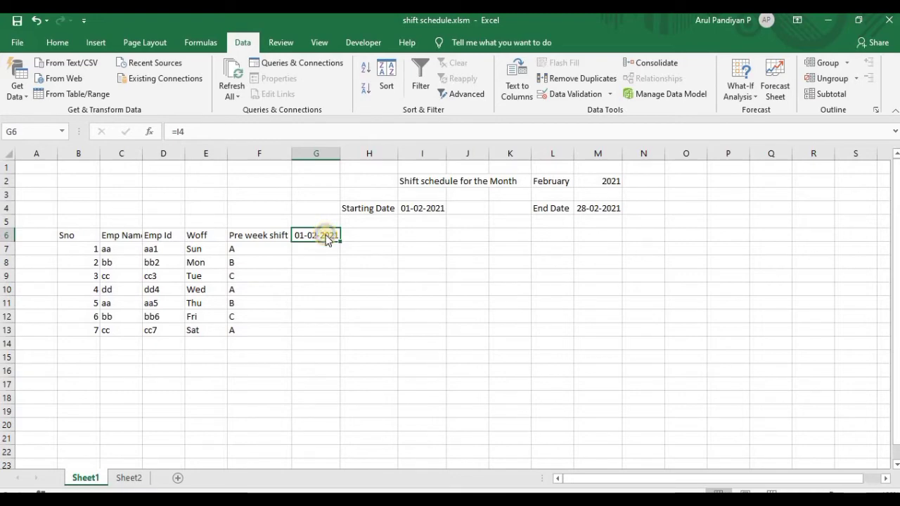
# - Give G6 the custom number format dd so it shows only 01
pyautogui.rightClick(325, 235)
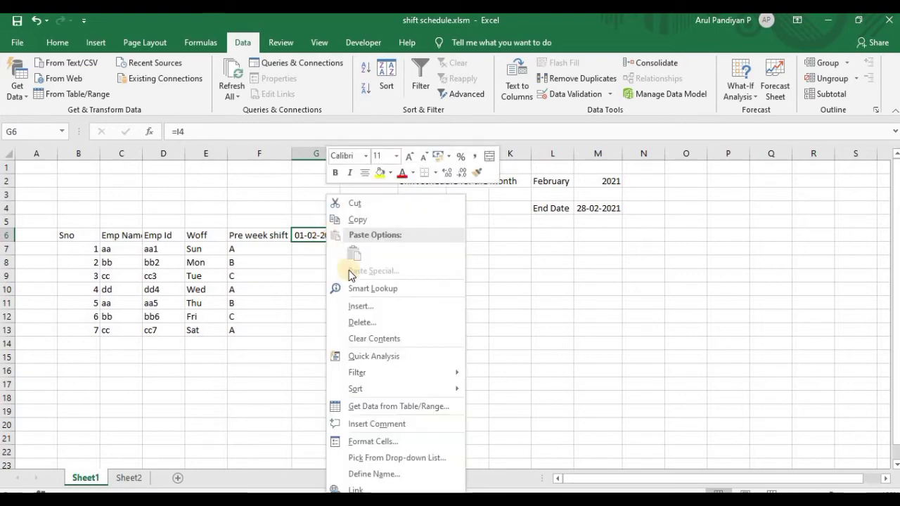
pyautogui.click(370, 441)
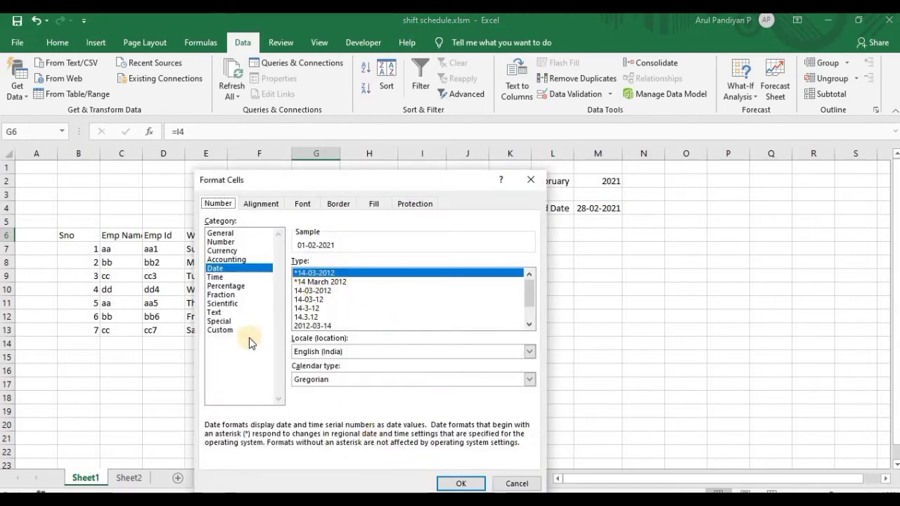
pyautogui.click(227, 331)
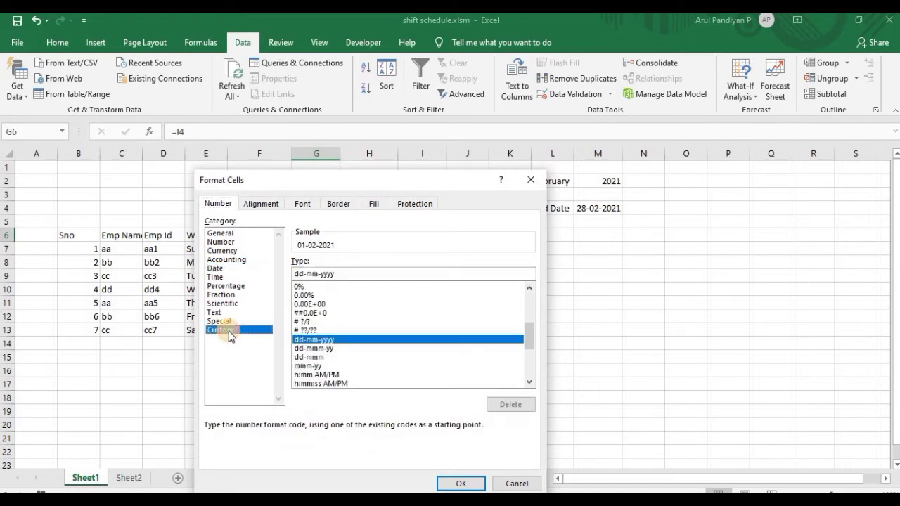
pyautogui.click(346, 275)
pyautogui.press('BackSpace')
pyautogui.press('BackSpace')
pyautogui.press('BackSpace')
pyautogui.press('BackSpace')
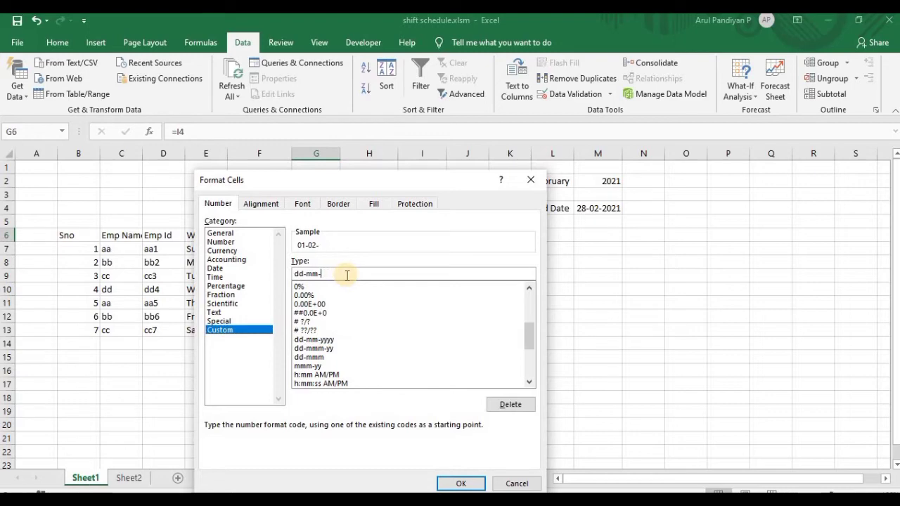
pyautogui.press('BackSpace')
pyautogui.press('BackSpace')
pyautogui.press('BackSpace')
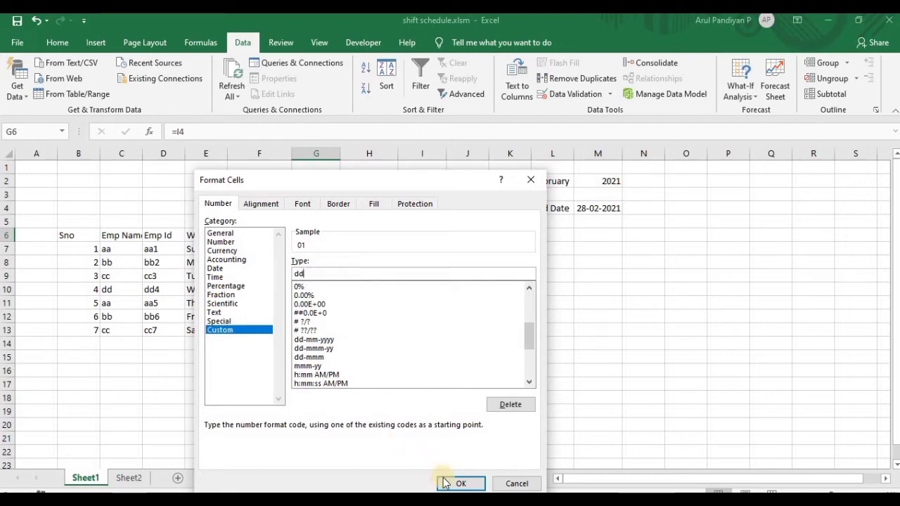
pyautogui.click(447, 484)
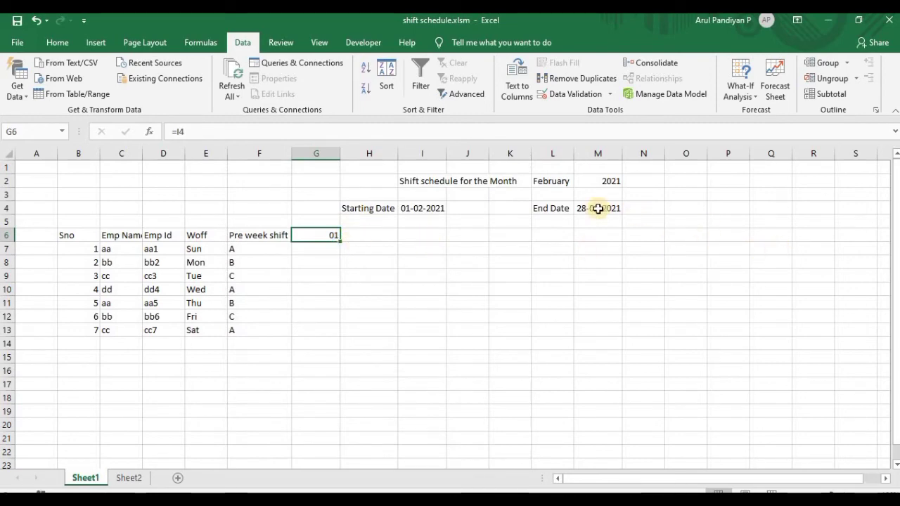
# - Enter =IF(G6<$M$4,G6+1,"") in H6 to return the next day until the end date
pyautogui.click(364, 233)
pyautogui.write('=')
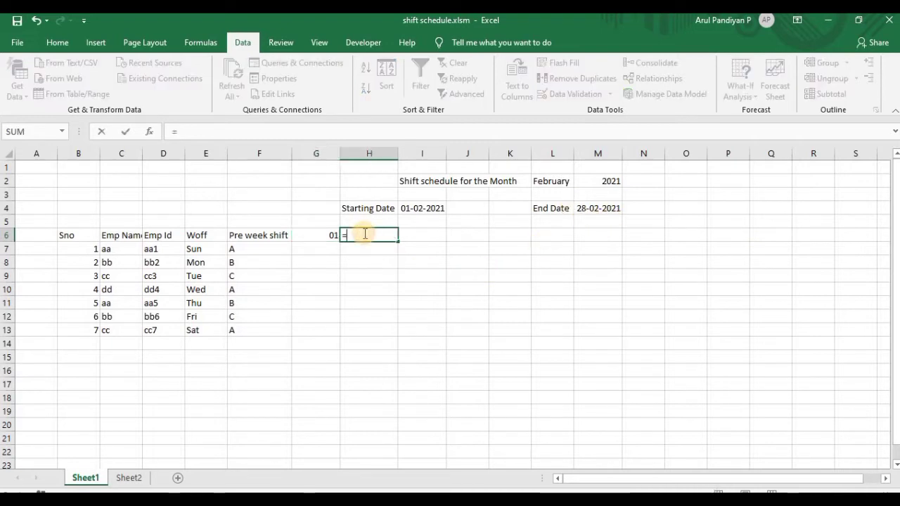
pyautogui.write('i')
pyautogui.write('f')
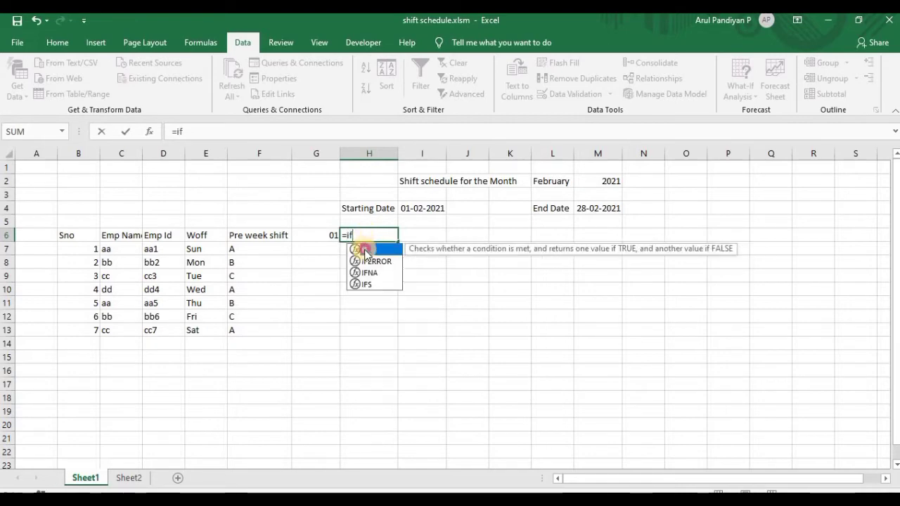
pyautogui.doubleClick(365, 249)
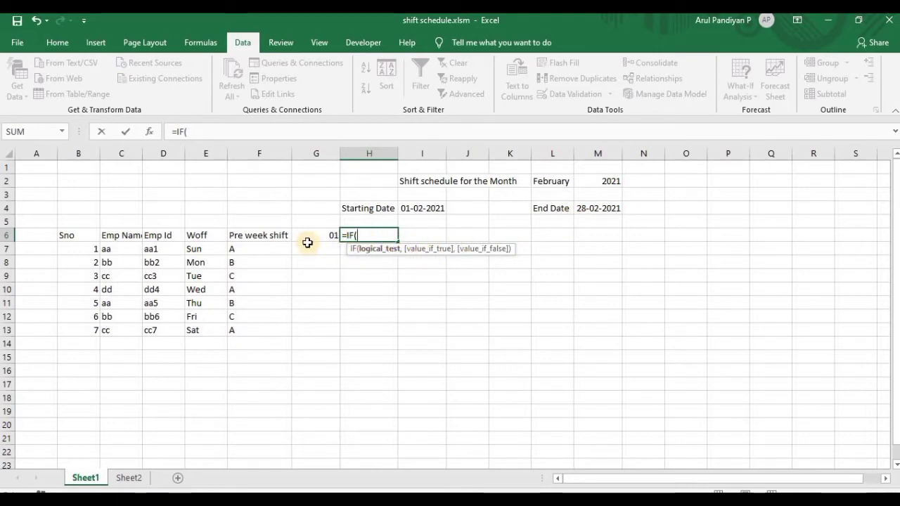
pyautogui.click(329, 236)
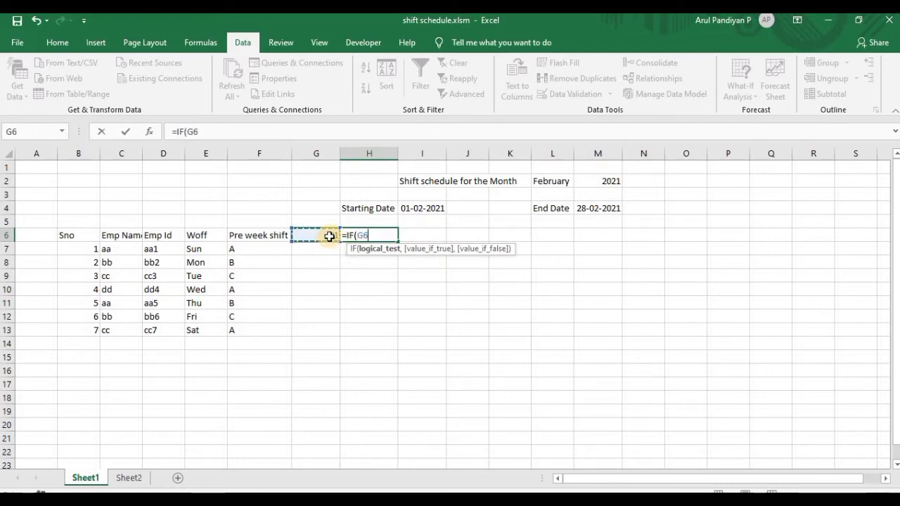
pyautogui.write('<')
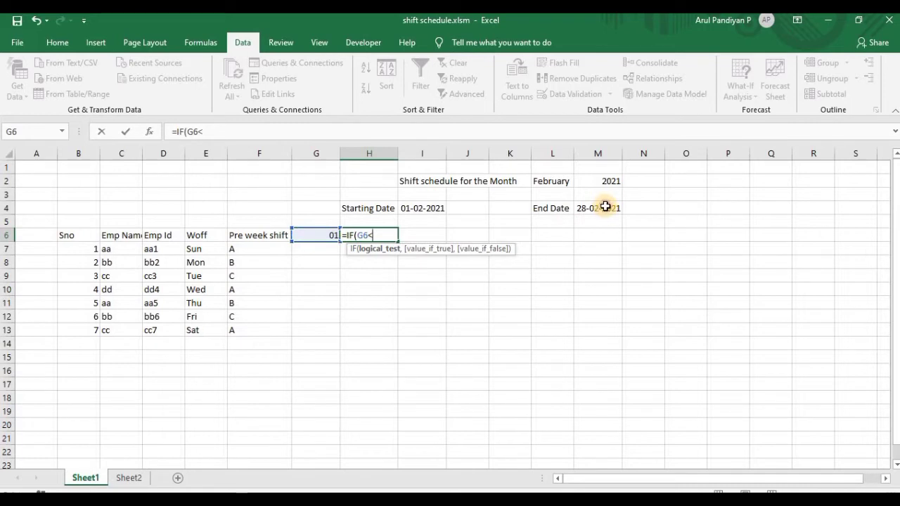
pyautogui.click(605, 206)
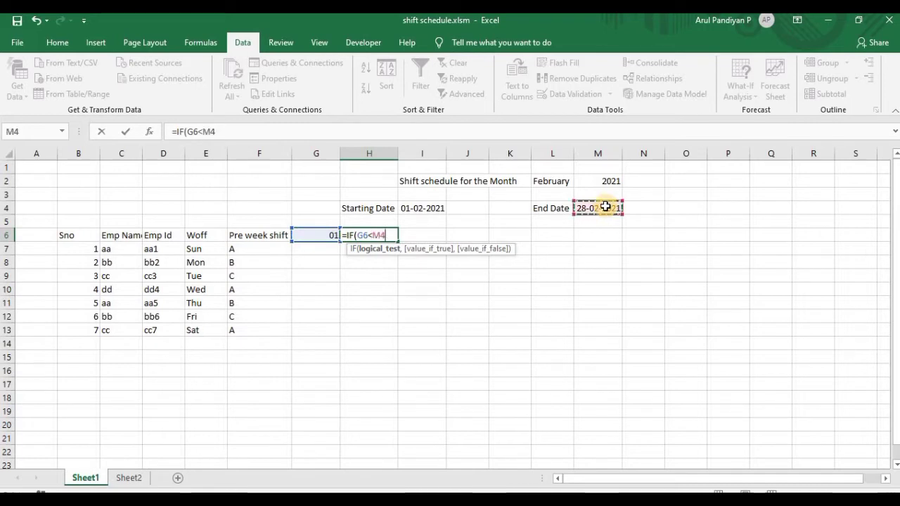
pyautogui.write('4')
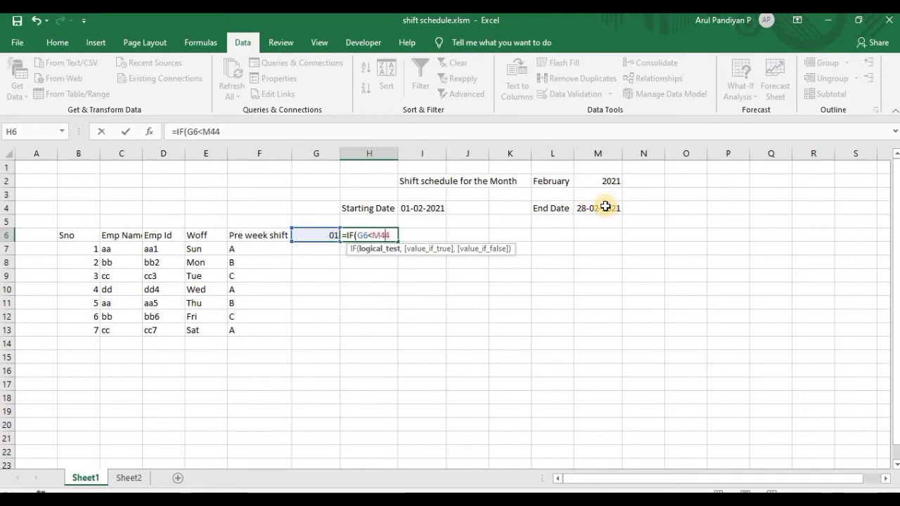
pyautogui.press('BackSpace')
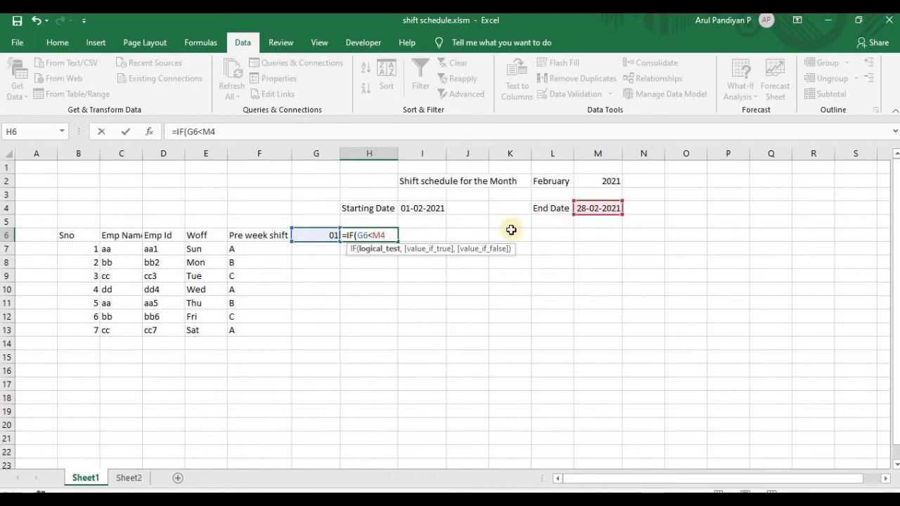
pyautogui.click(379, 235)
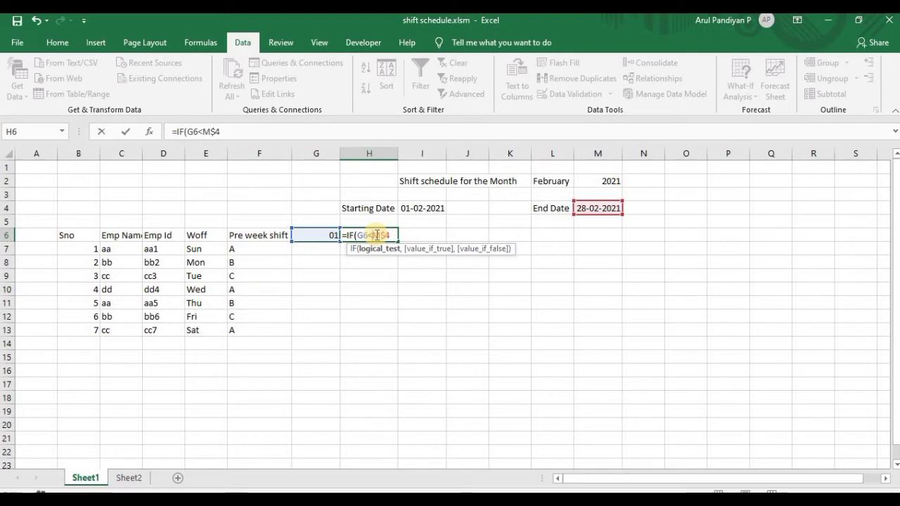
pyautogui.write('$4')
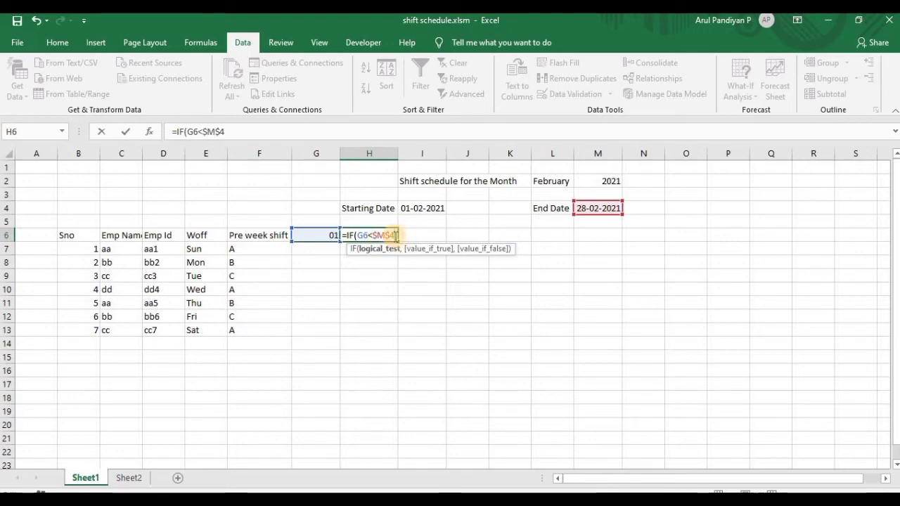
pyautogui.write(',')
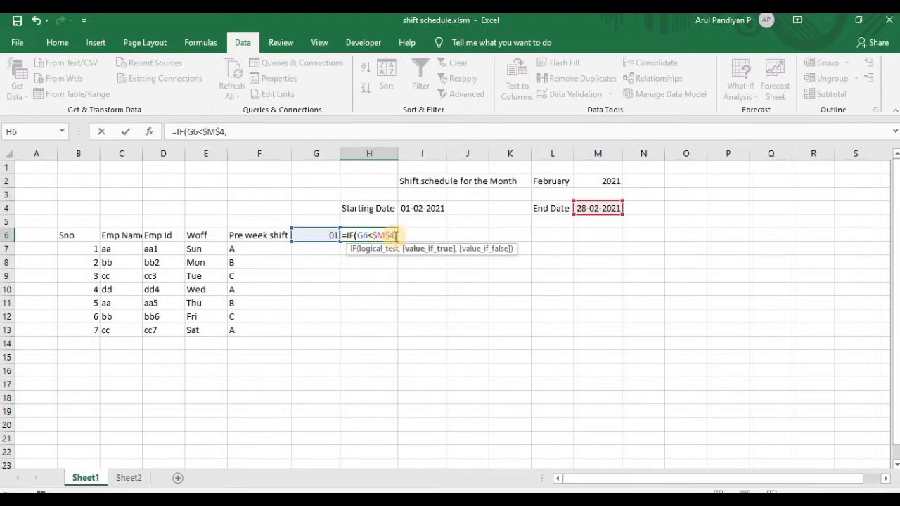
pyautogui.click(327, 236)
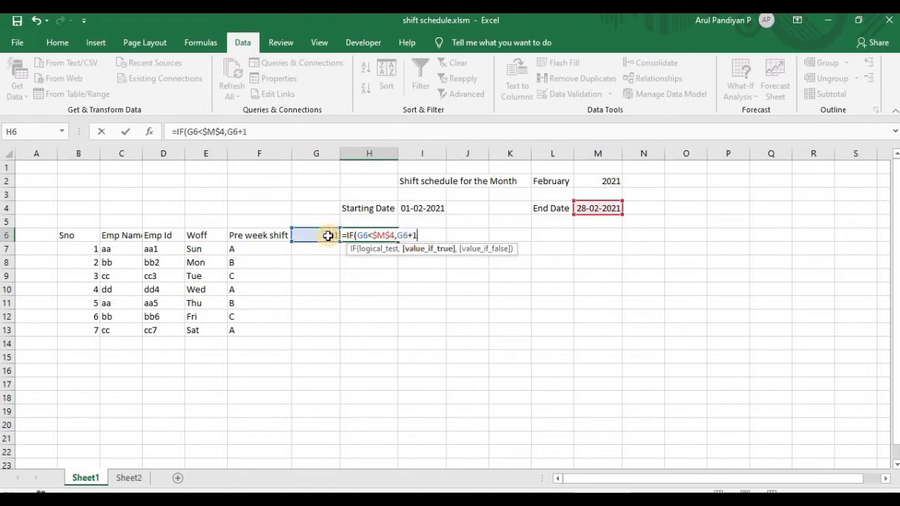
pyautogui.write(',')
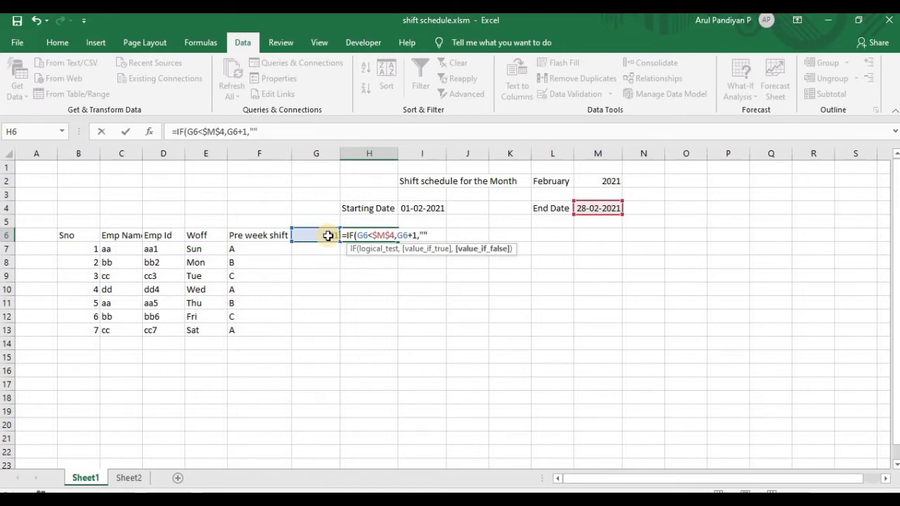
pyautogui.press('Return')
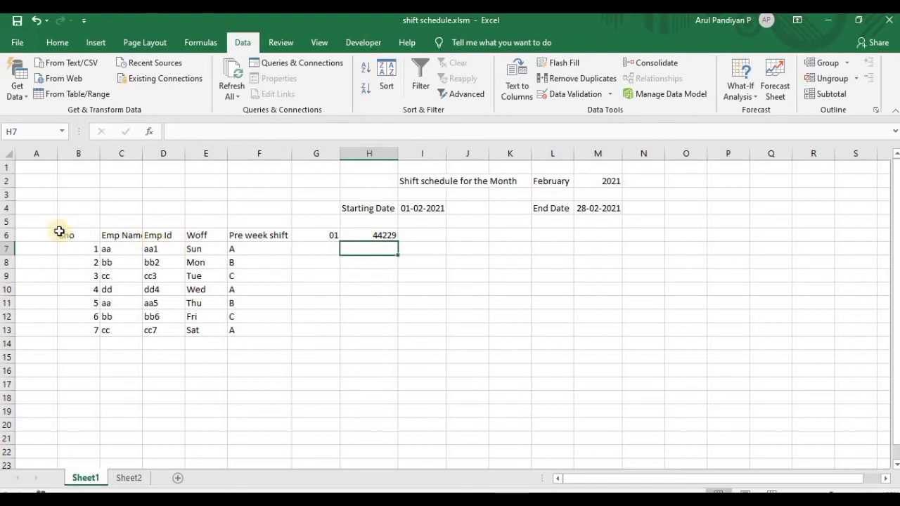
# - Format row 6 as Short Date so G6 and H6 read 01-02-2021 and 02-02-2021
pyautogui.click(7, 236)
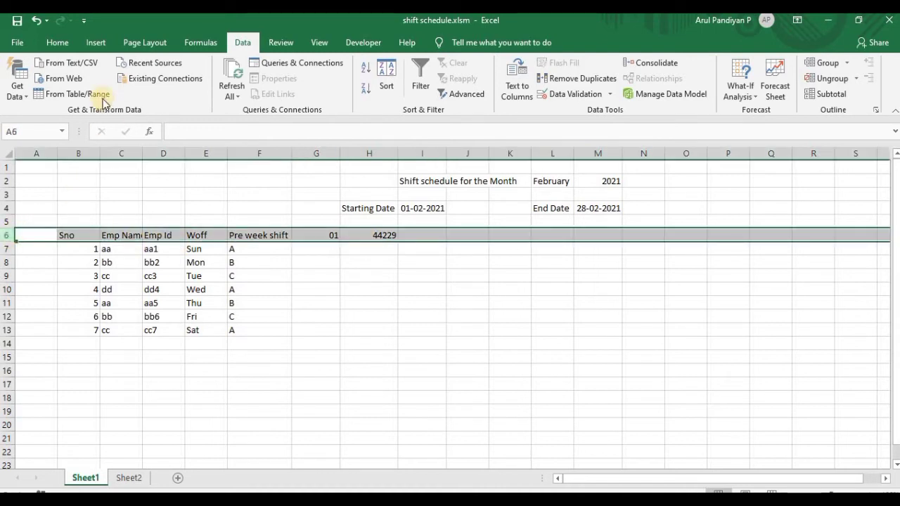
pyautogui.click(62, 43)
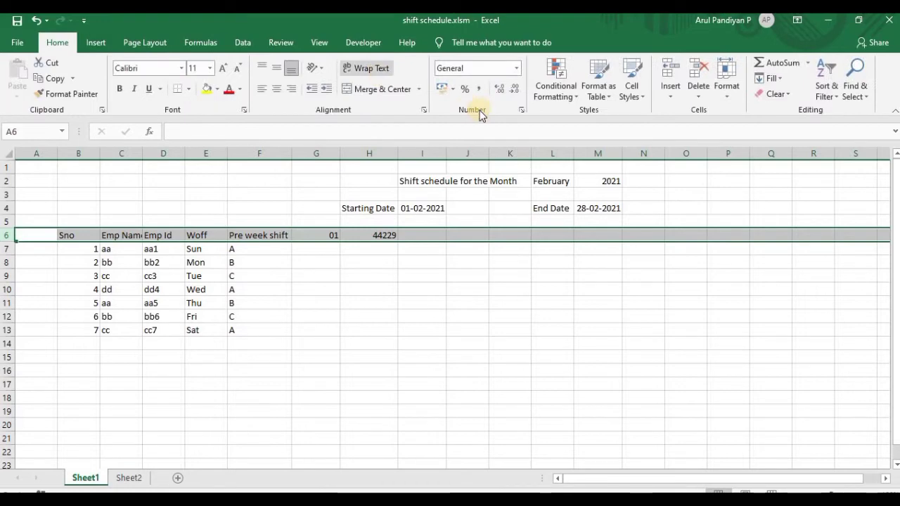
pyautogui.click(517, 68)
pyautogui.click(503, 220)
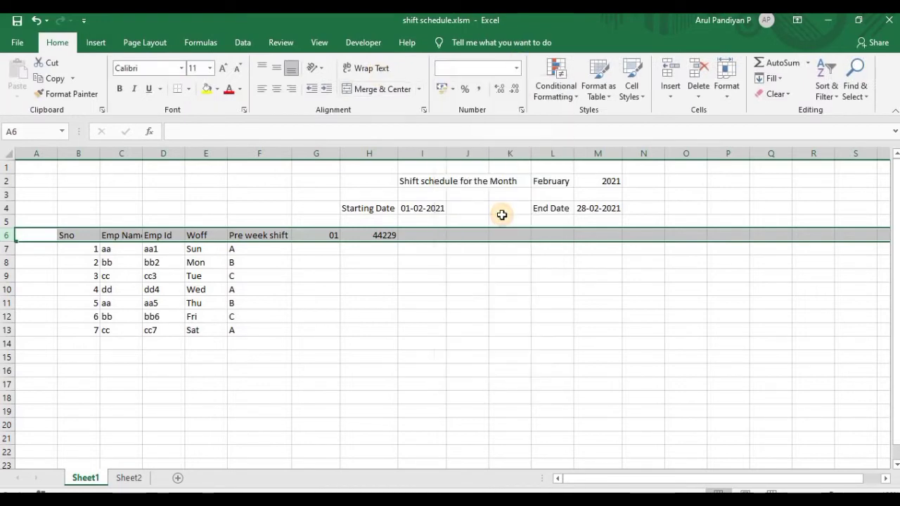
pyautogui.click(317, 235)
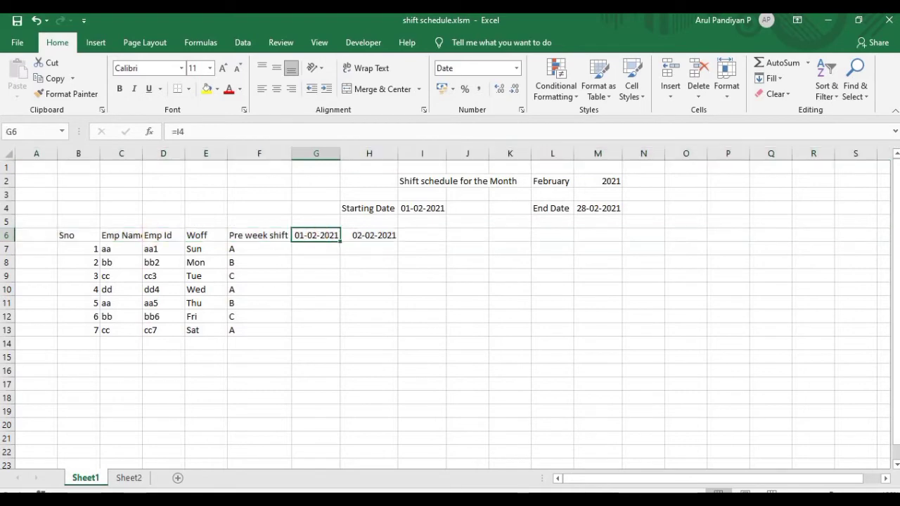
pyautogui.click(4, 236)
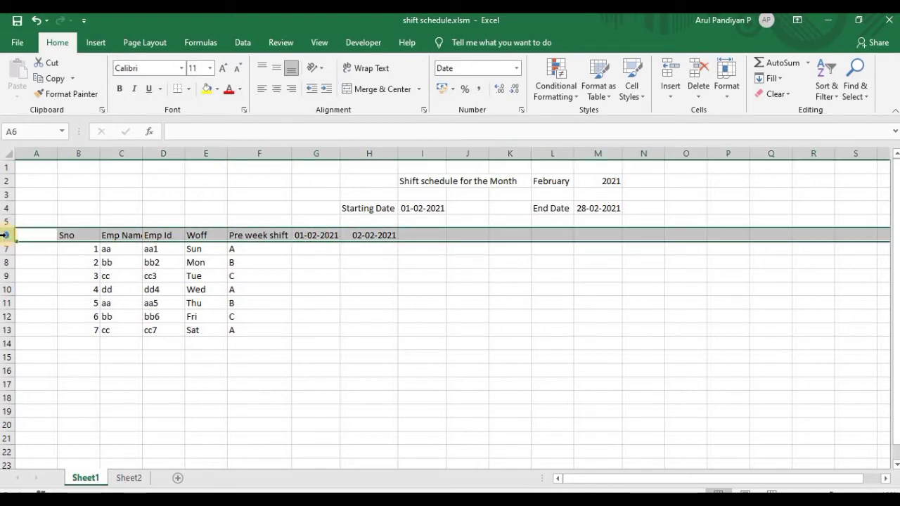
# - Apply the custom format dd to row 6 so the headings read 01 and 02
pyautogui.rightClick(4, 236)
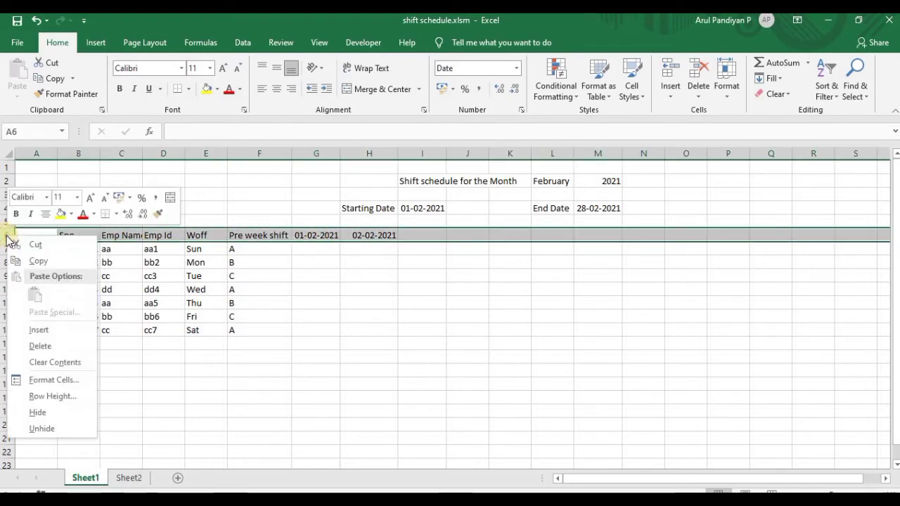
pyautogui.click(67, 380)
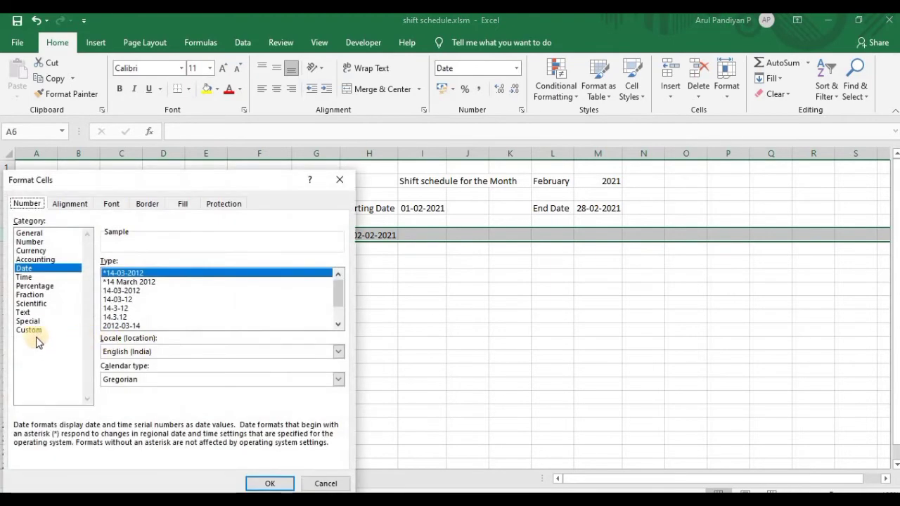
pyautogui.click(30, 330)
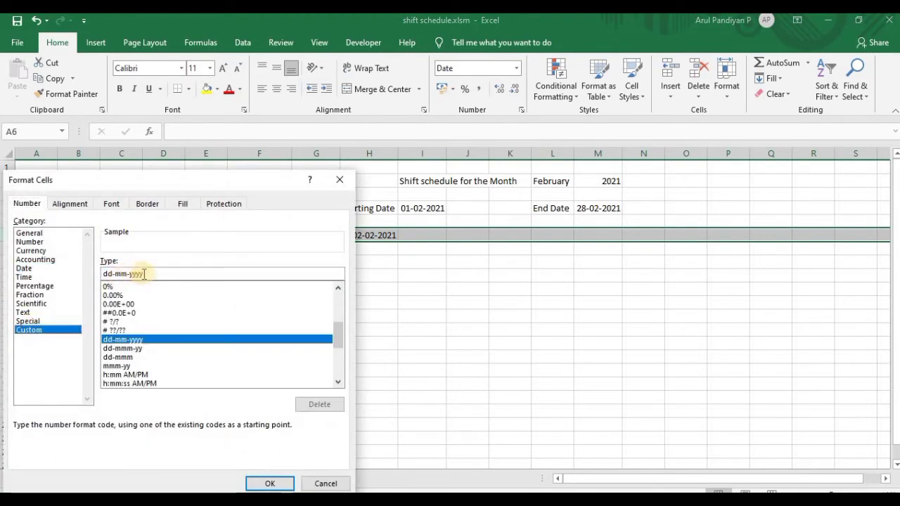
pyautogui.press('BackSpace')
pyautogui.press('BackSpace')
pyautogui.press('BackSpace')
pyautogui.press('BackSpace')
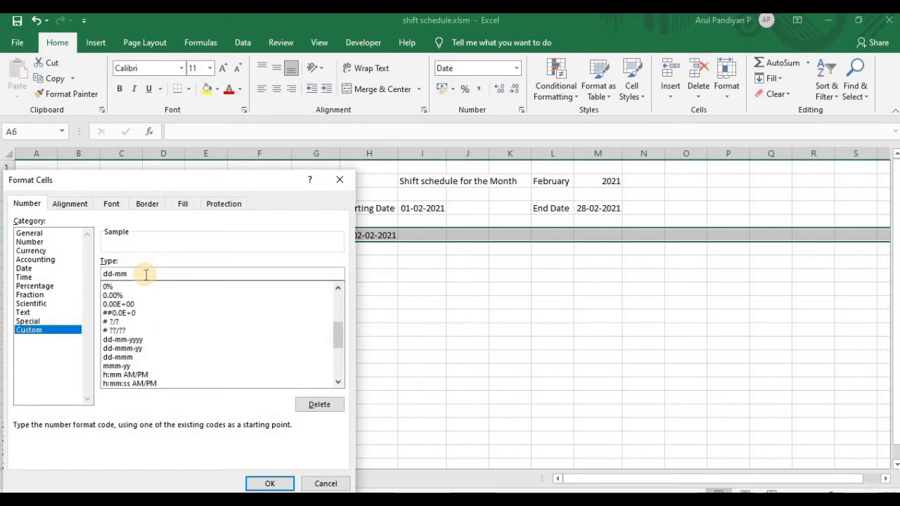
pyautogui.press('BackSpace')
pyautogui.press('BackSpace')
pyautogui.press('BackSpace')
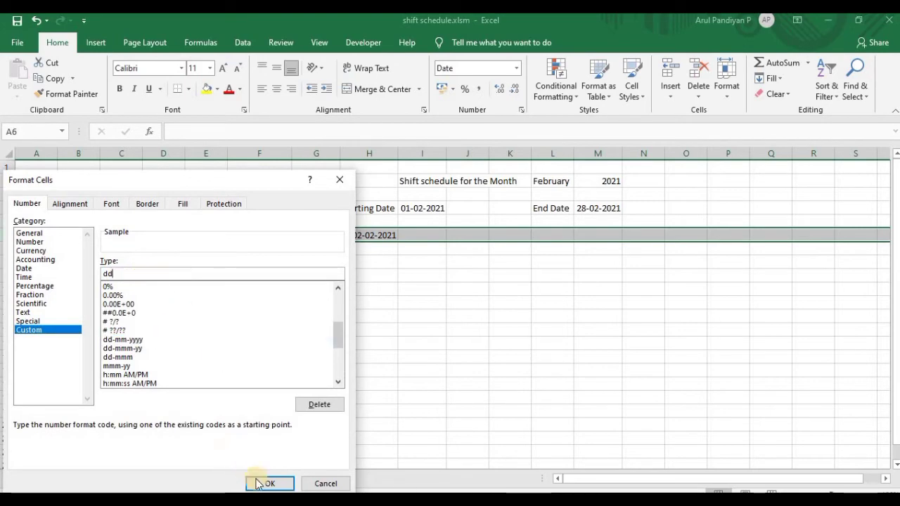
pyautogui.click(269, 484)
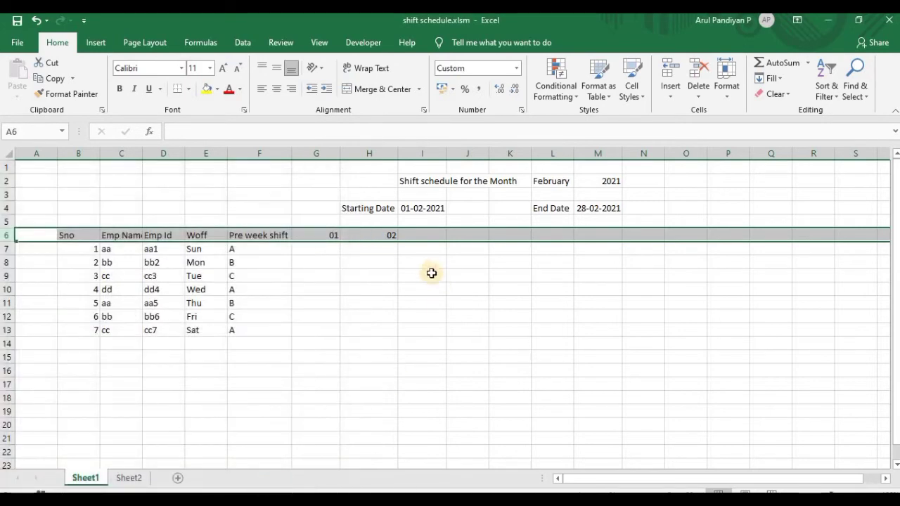
# - Fill H6's next-day formula across row 6 to AK6, giving days 01 to 28
pyautogui.click(384, 237)
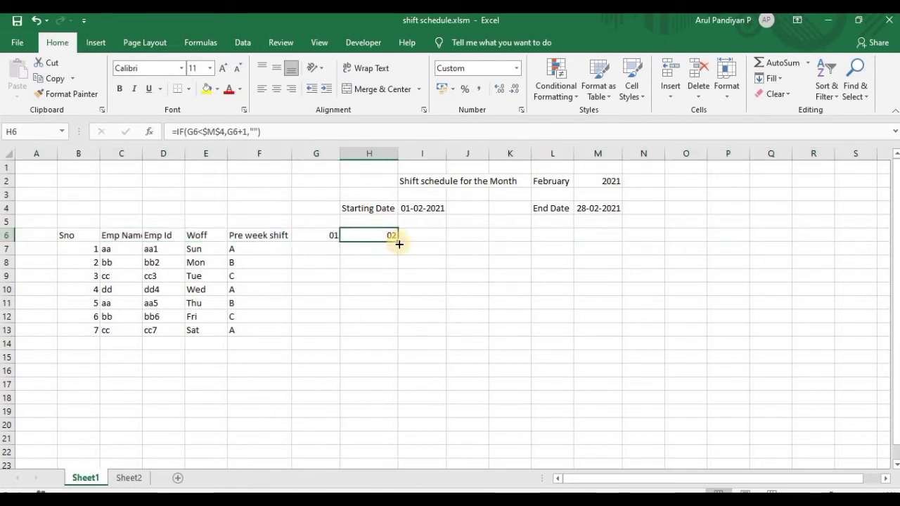
pyautogui.moveTo(399, 243); pyautogui.dragTo(759, 257)
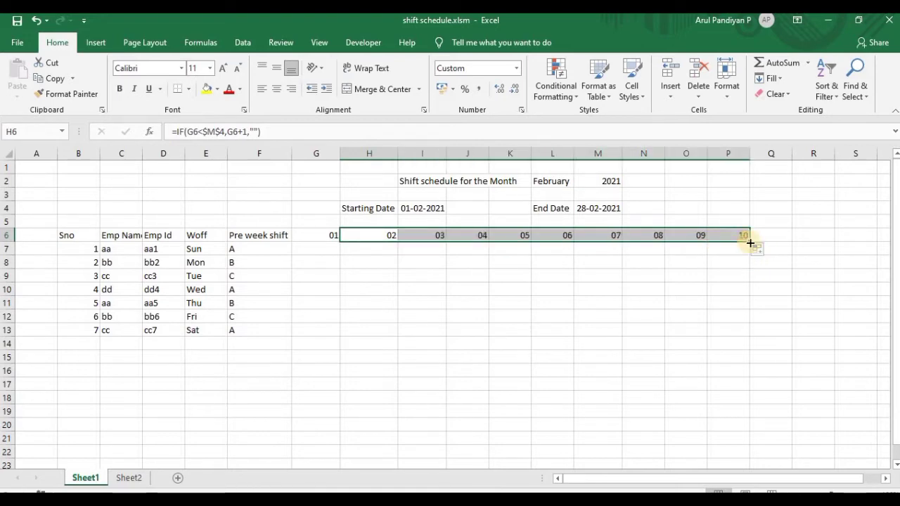
pyautogui.moveTo(751, 244); pyautogui.dragTo(700, 267)
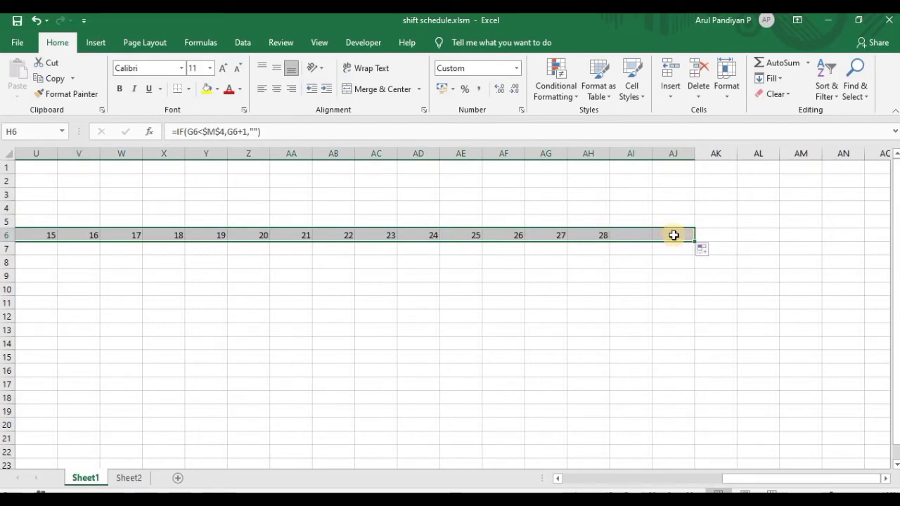
pyautogui.moveTo(695, 243); pyautogui.dragTo(721, 243)
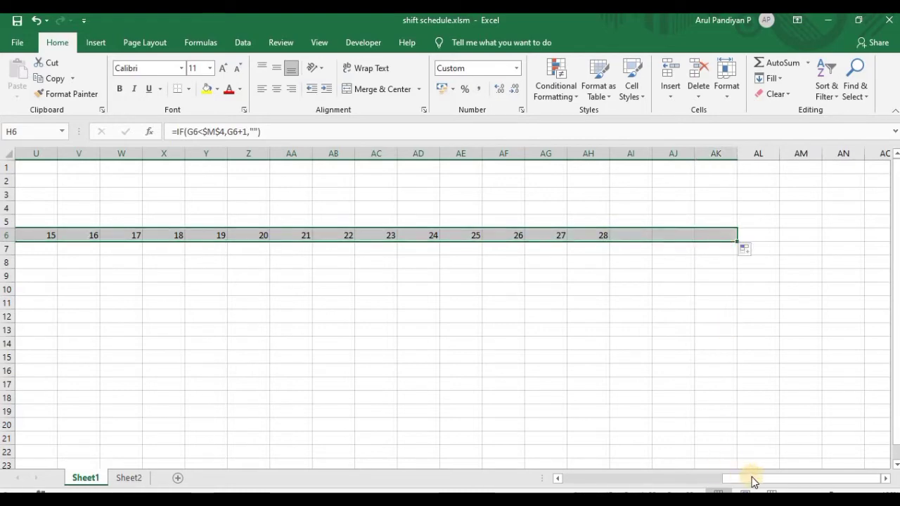
pyautogui.moveTo(758, 479); pyautogui.dragTo(496, 480)
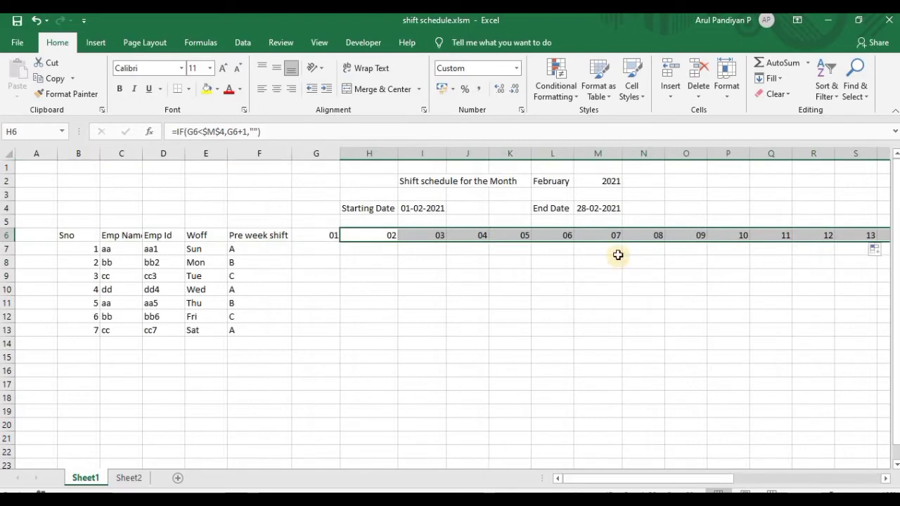
pyautogui.click(567, 220)
# - Choose March in the L2 month dropdown and check that the day headings reach 31
pyautogui.click(553, 181)
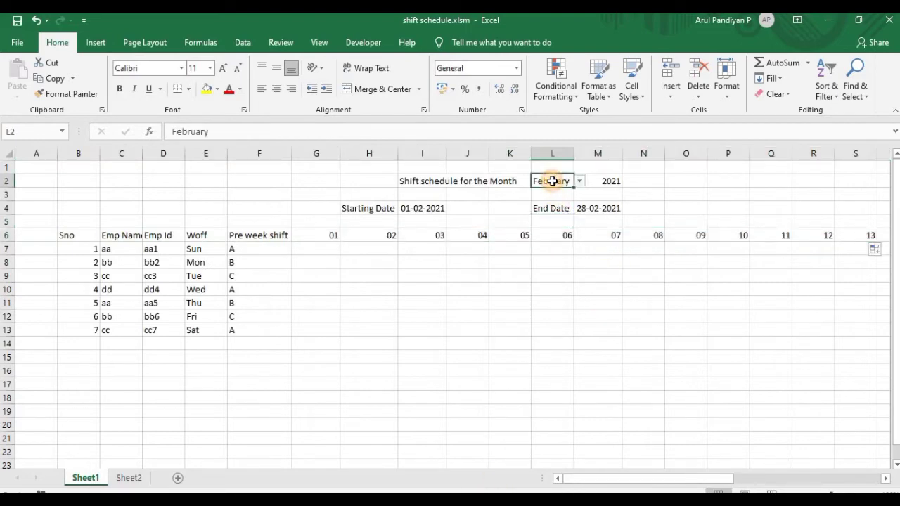
pyautogui.click(581, 182)
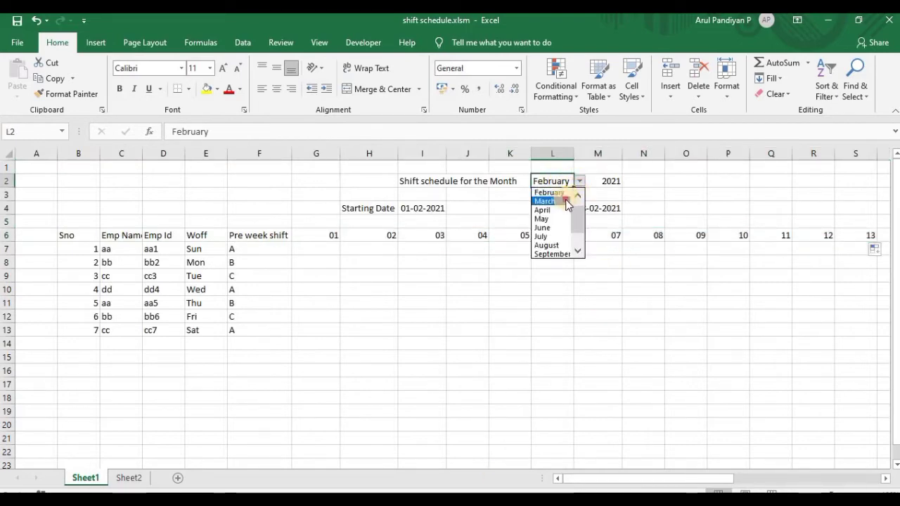
pyautogui.click(566, 199)
pyautogui.moveTo(649, 485); pyautogui.dragTo(827, 474)
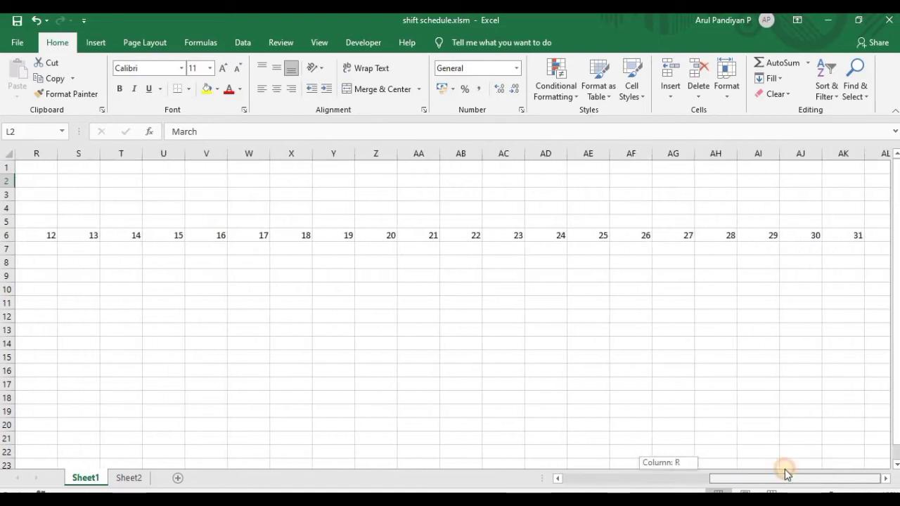
pyautogui.moveTo(827, 474); pyautogui.dragTo(580, 479)
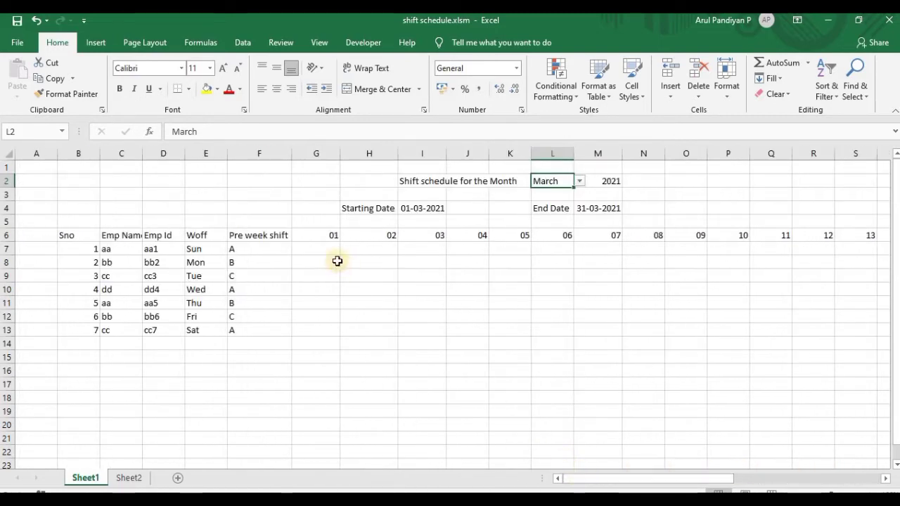
# - Enter =TEXT(G6,"ddd") in G5 so it shows Mon above day 01
pyautogui.click(335, 221)
pyautogui.write('=t')
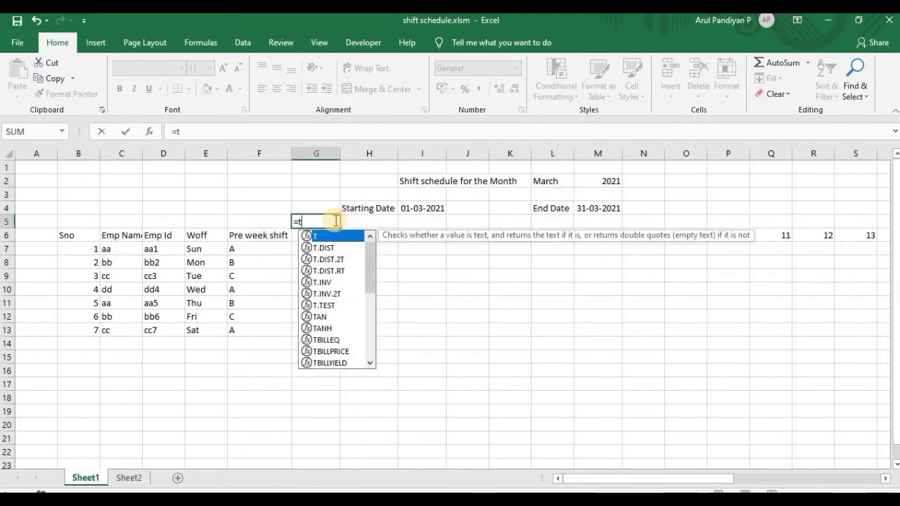
pyautogui.write('ex')
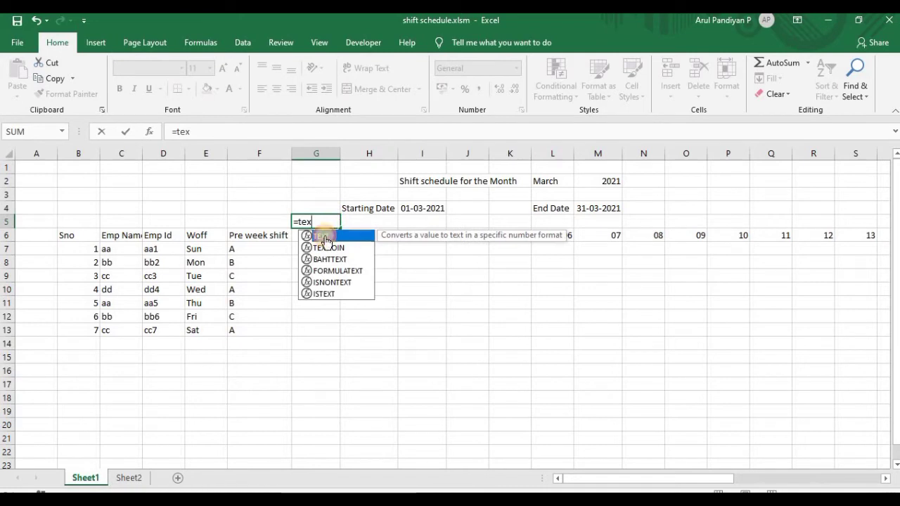
pyautogui.doubleClick(325, 236)
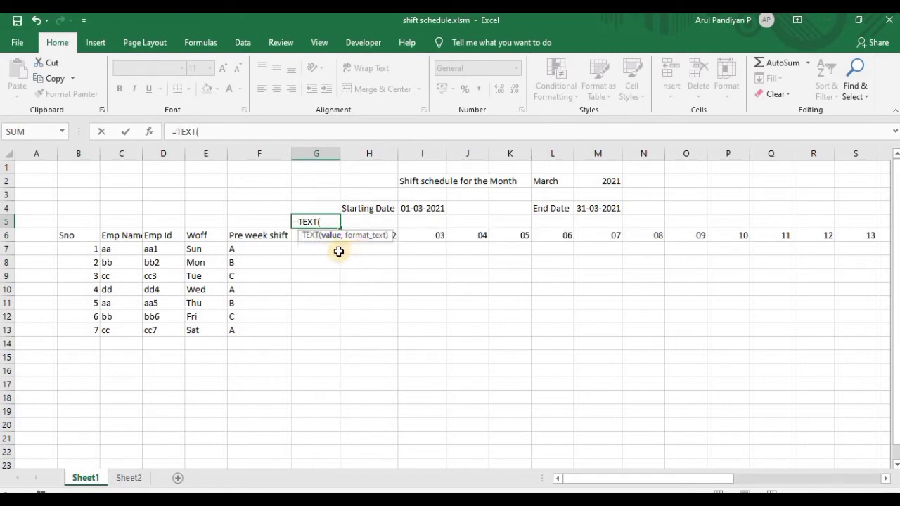
pyautogui.press('Down')
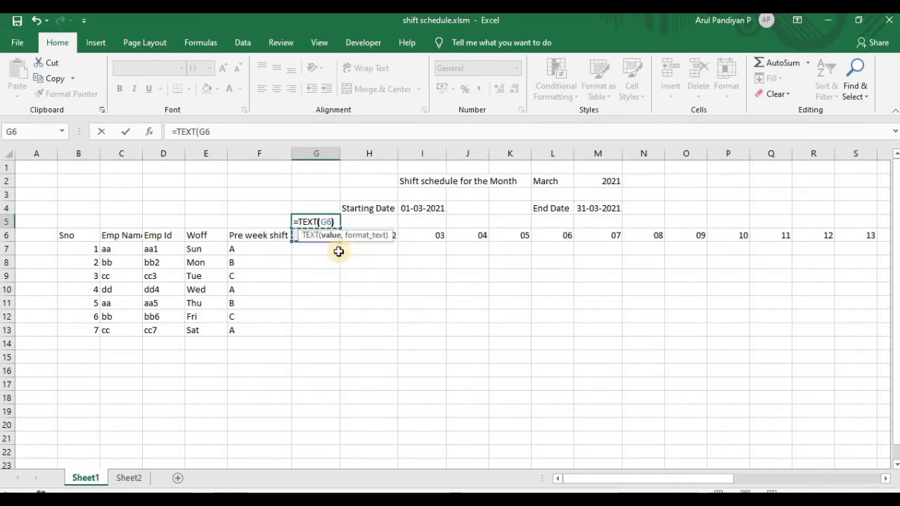
pyautogui.write(')')
pyautogui.press('Return')
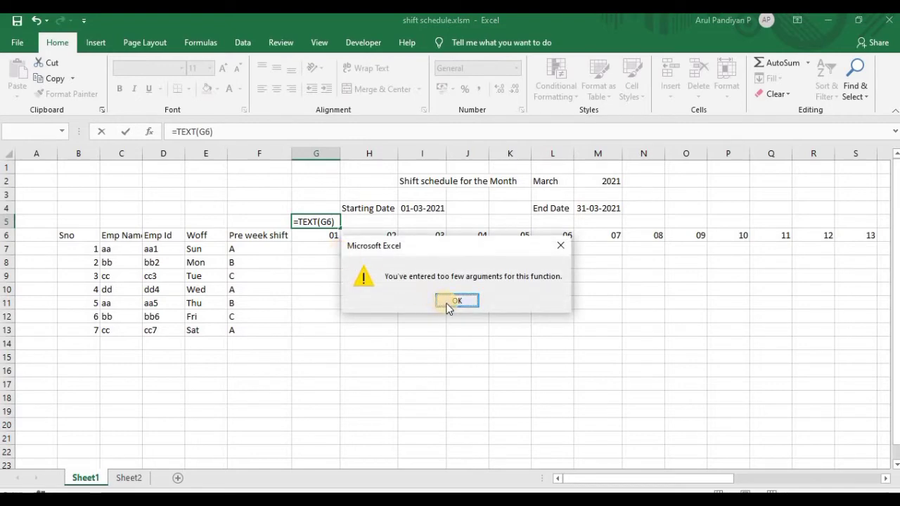
pyautogui.click(454, 301)
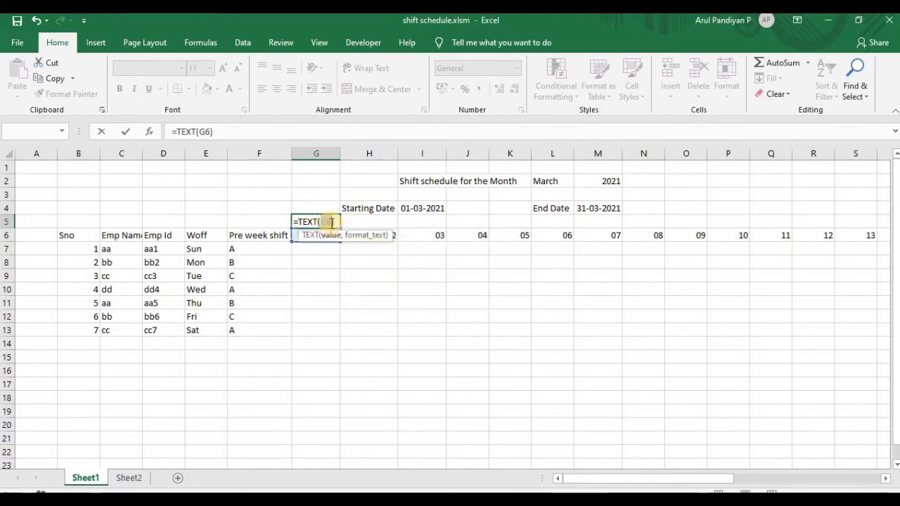
pyautogui.write(',"d')
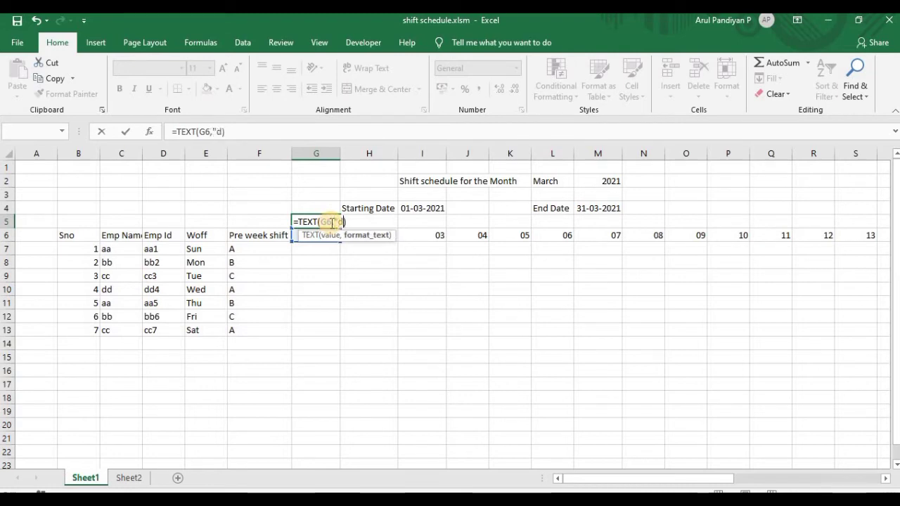
pyautogui.write('"')
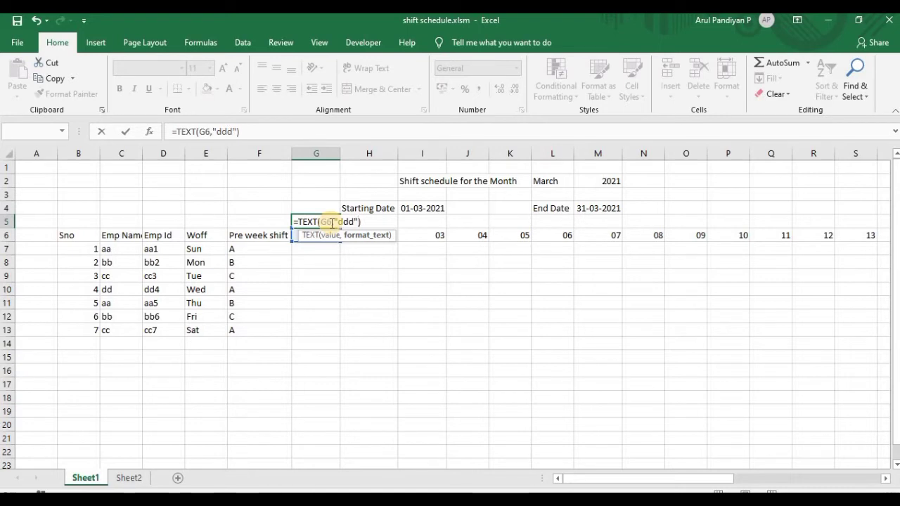
pyautogui.press('Return')
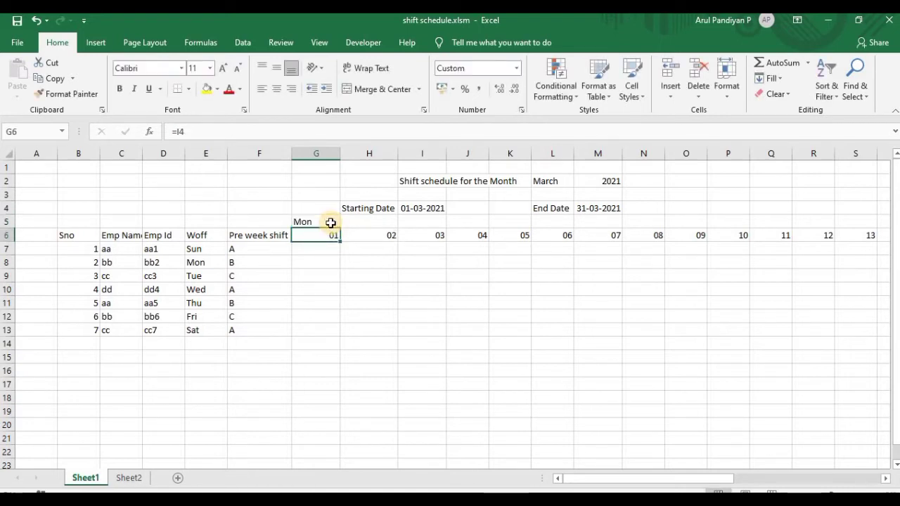
# - Start H5's formula as IF(G6<$M$4, with the end date reference locked
pyautogui.click(326, 221)
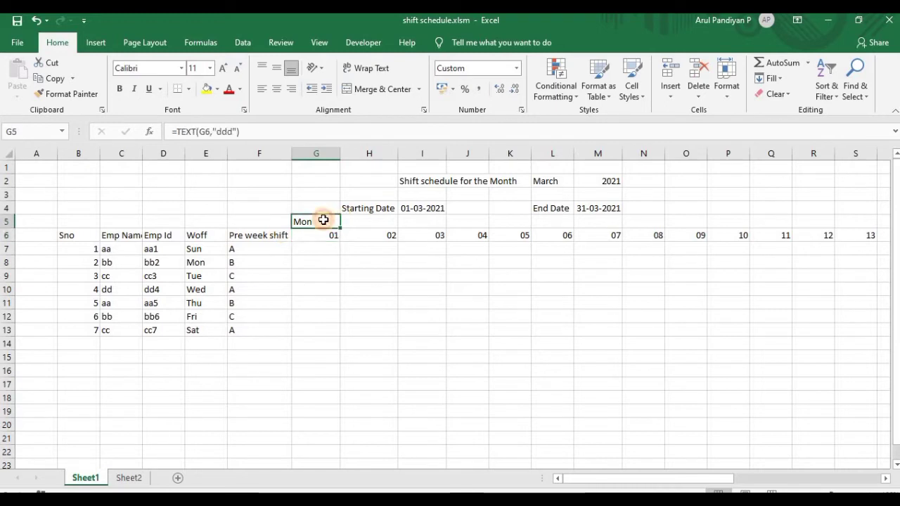
pyautogui.click(354, 221)
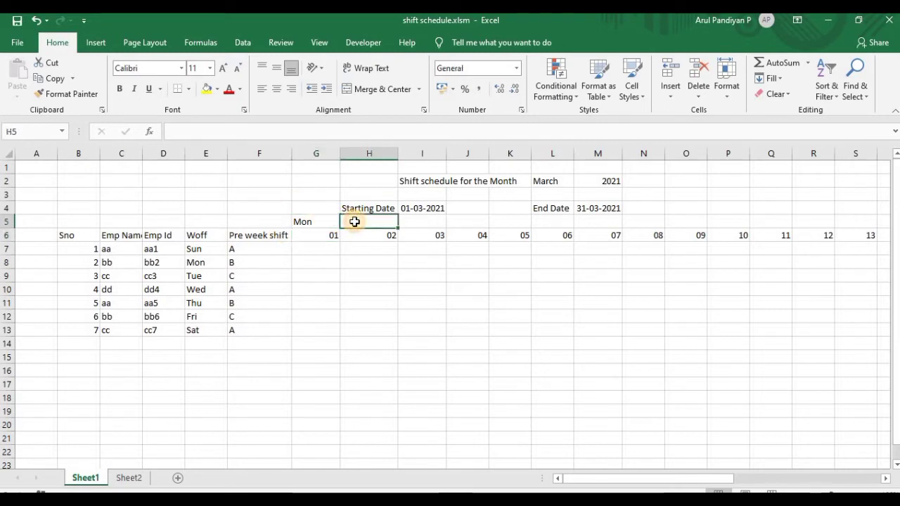
pyautogui.write('=')
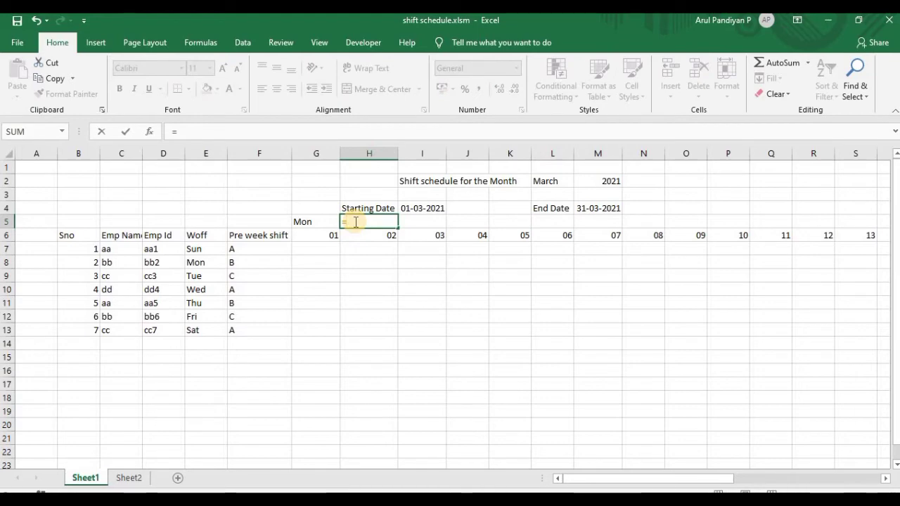
pyautogui.write('if')
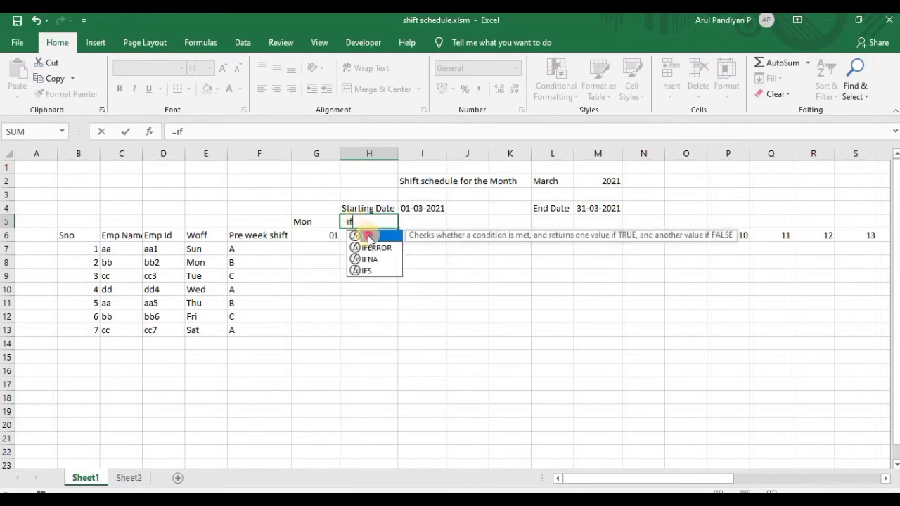
pyautogui.doubleClick(369, 237)
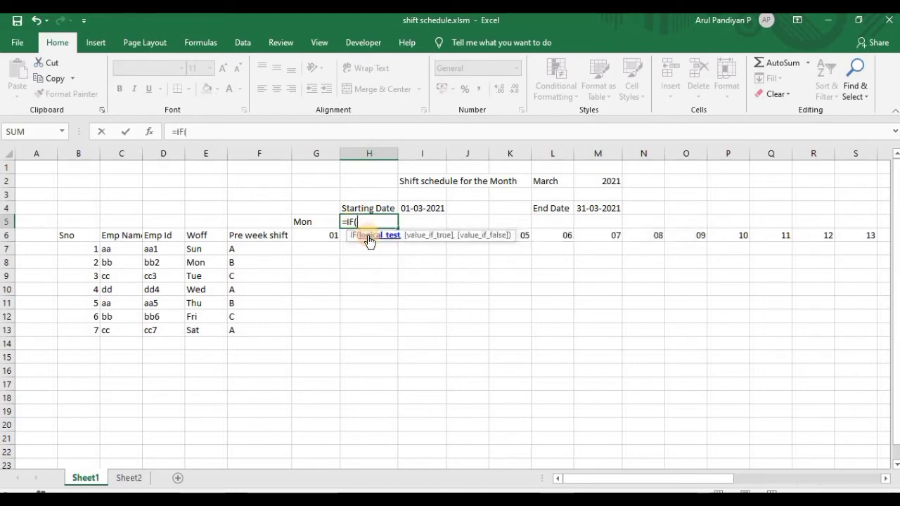
pyautogui.click(333, 240)
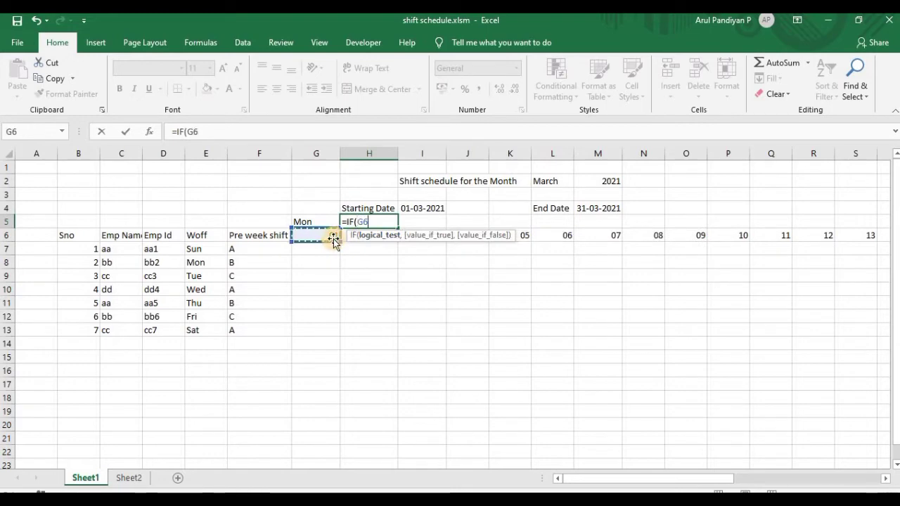
pyautogui.write('<')
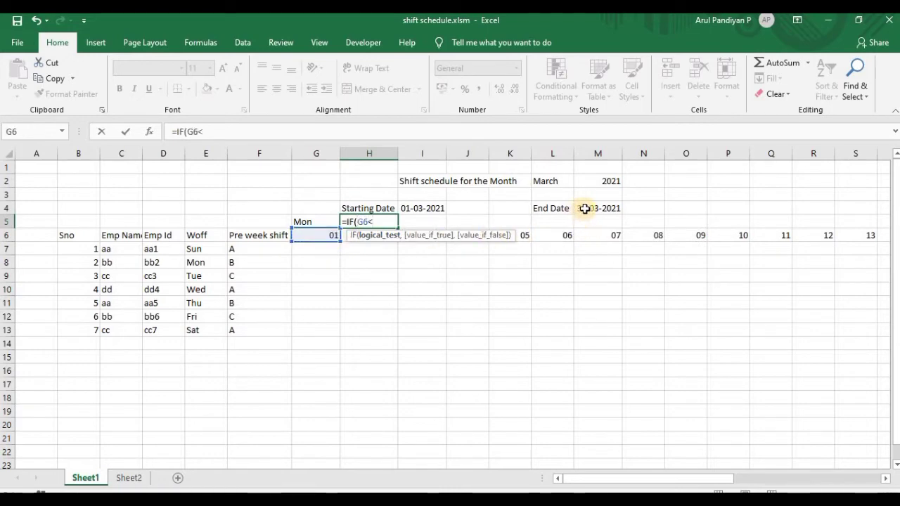
pyautogui.click(584, 209)
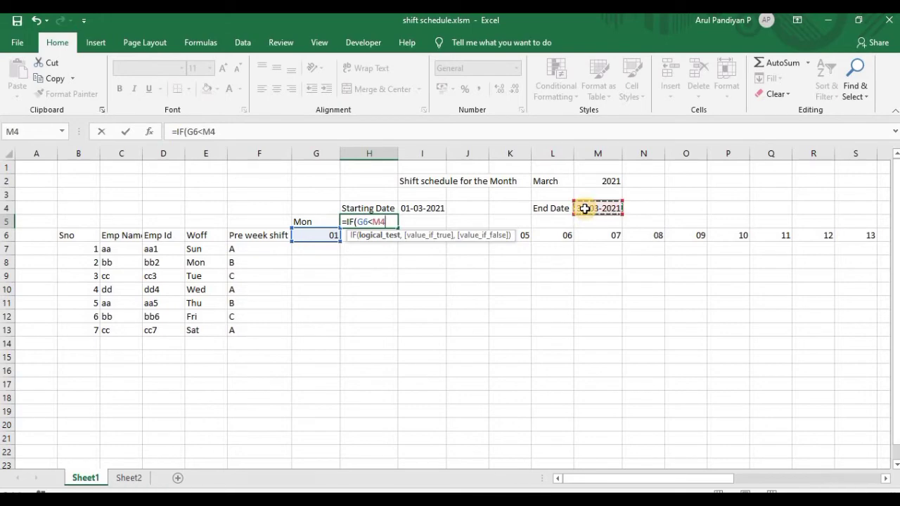
pyautogui.click(374, 221)
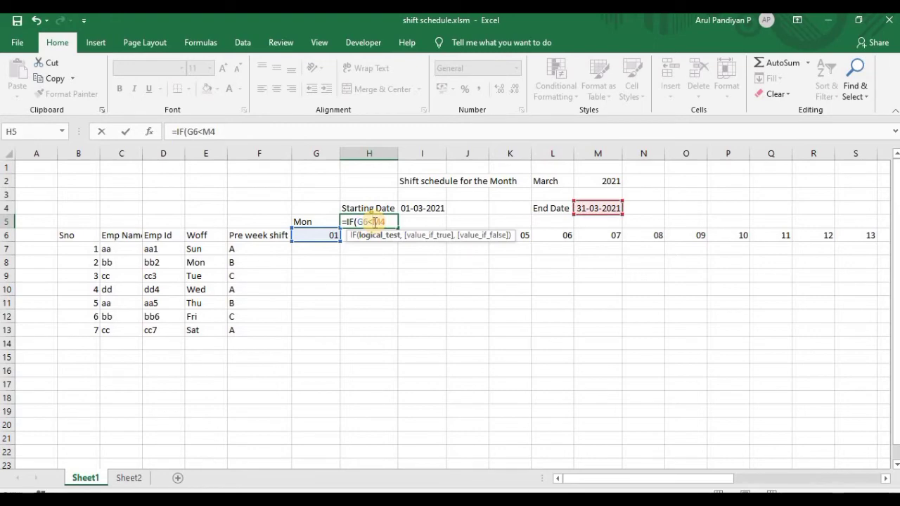
pyautogui.press('F4')
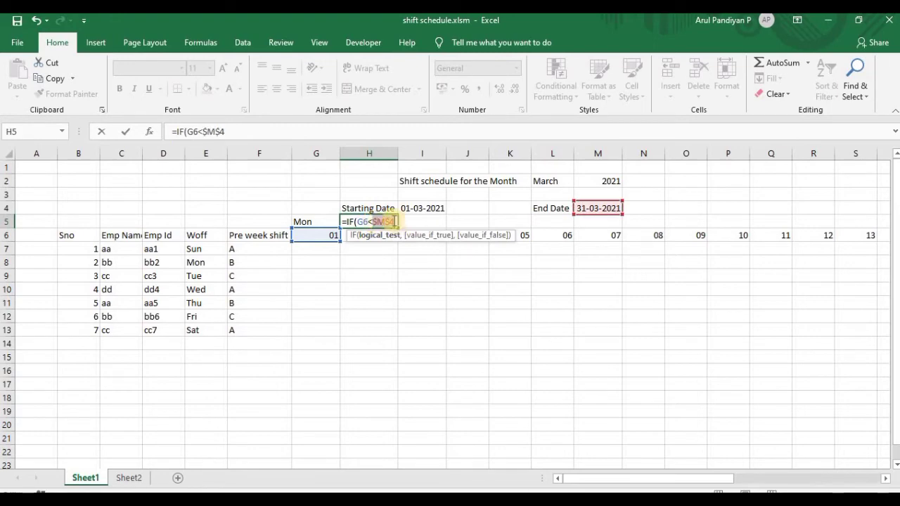
pyautogui.write(',')
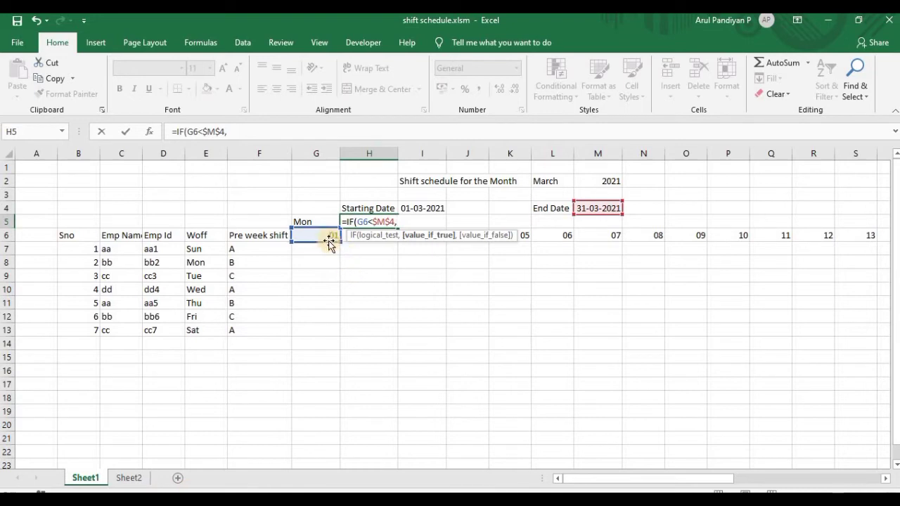
# - Complete H5 with TEXT(H6,"ddd") and a blank fallback so it shows Tue
pyautogui.write('tex')
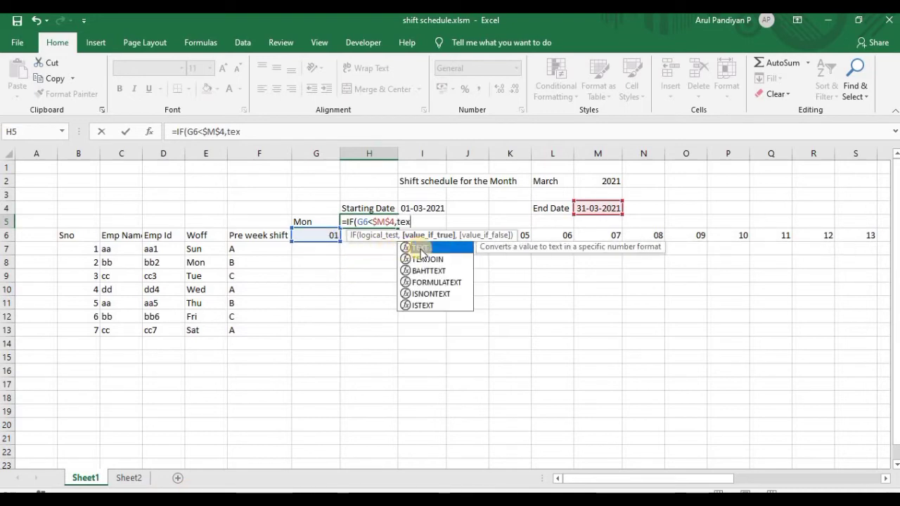
pyautogui.doubleClick(423, 249)
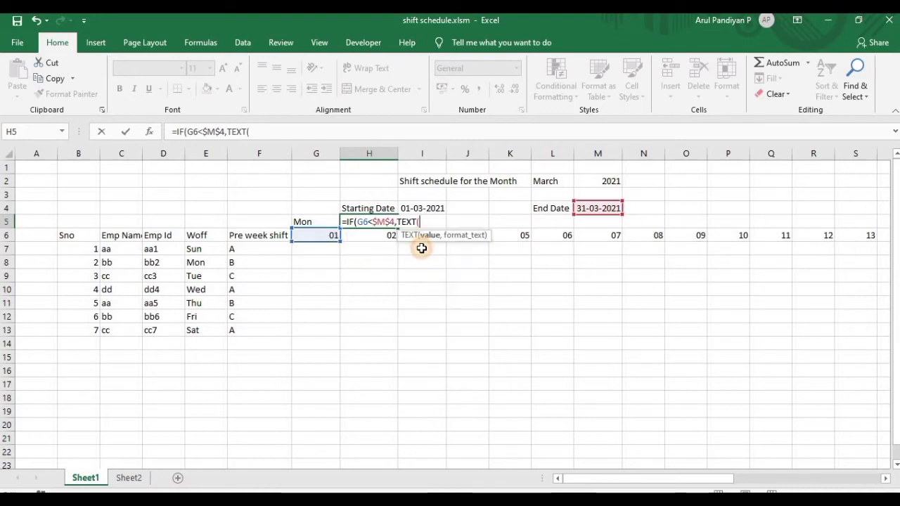
pyautogui.click(359, 238)
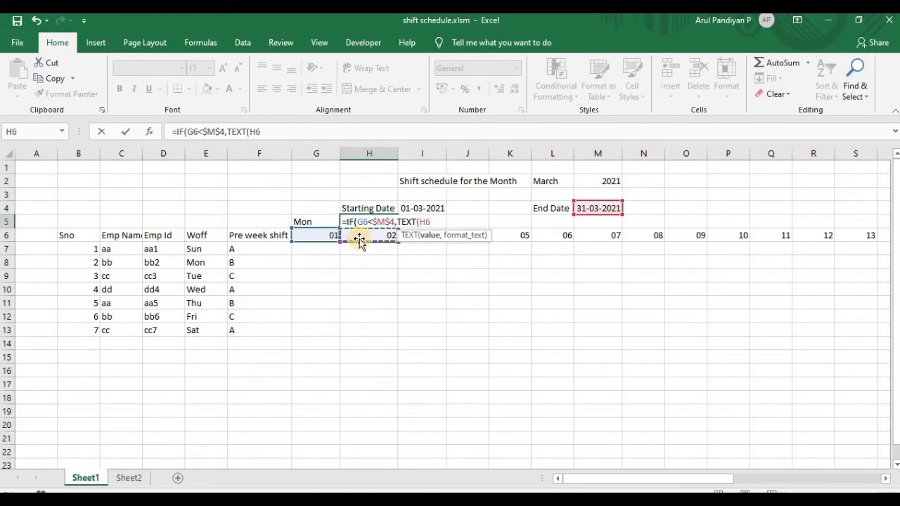
pyautogui.write(',')
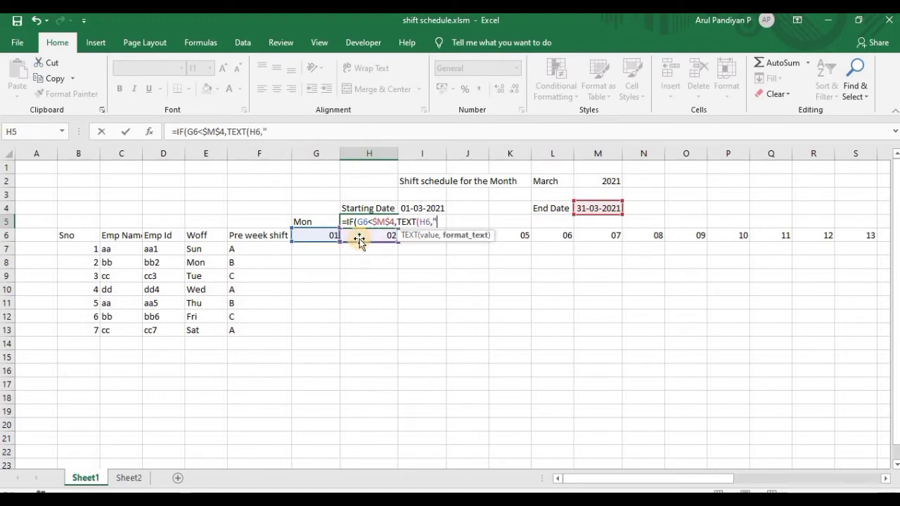
pyautogui.write('d"')
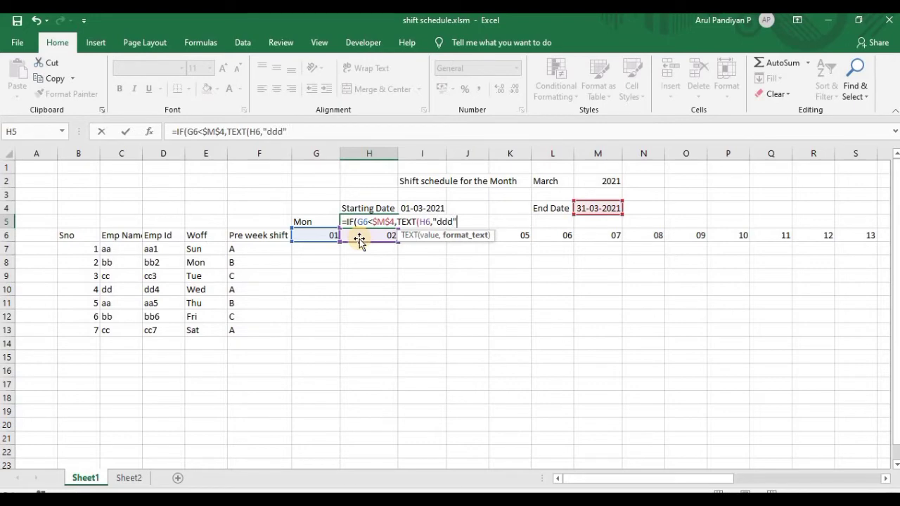
pyautogui.write(')')
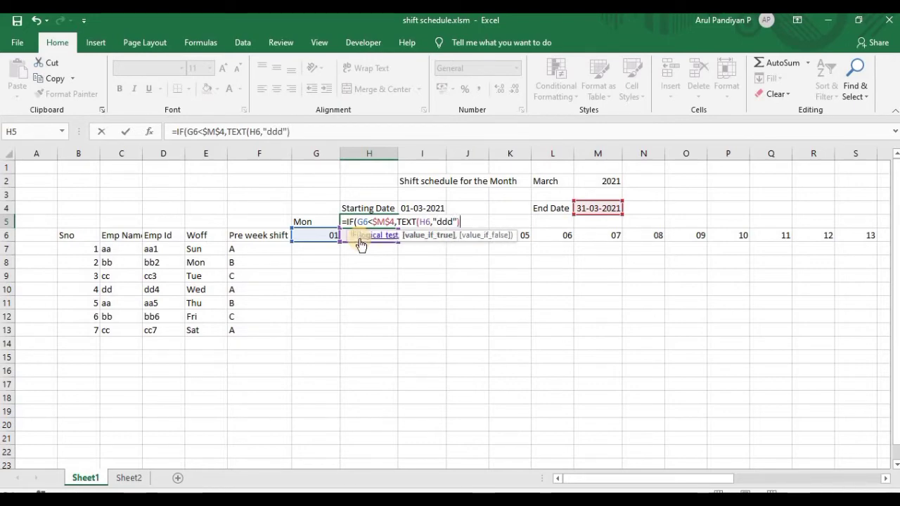
pyautogui.write(',"')
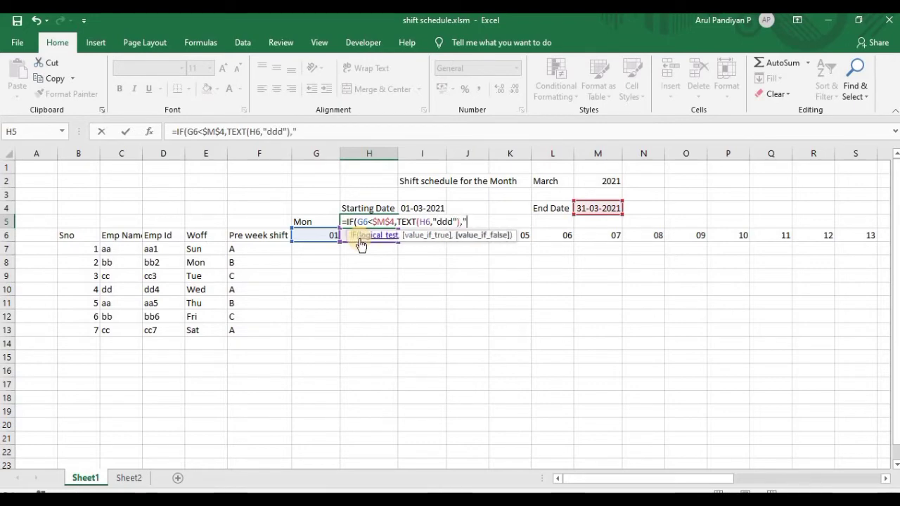
pyautogui.write(')')
pyautogui.press('Return')
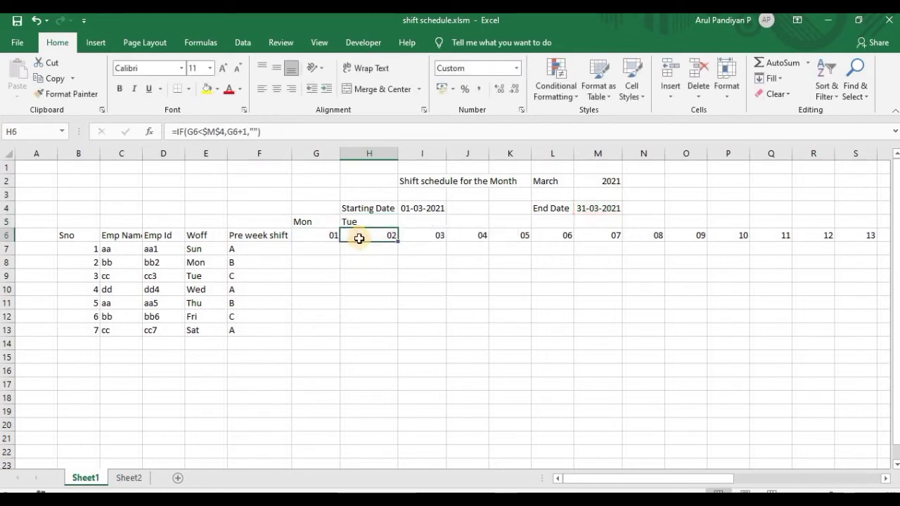
pyautogui.click(366, 224)
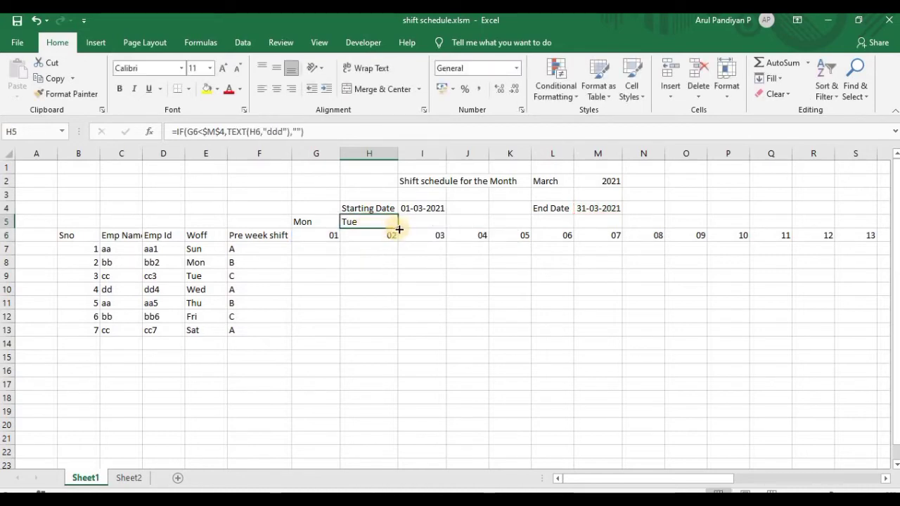
# - Fill the weekday formula from H5 through R5 and on to AK5, so day 31 shows Wed
pyautogui.moveTo(398, 229)
pyautogui.mouseDown()
pyautogui.moveTo(840, 283)
pyautogui.moveTo(847, 276)
pyautogui.mouseUp()
pyautogui.click(833, 237)
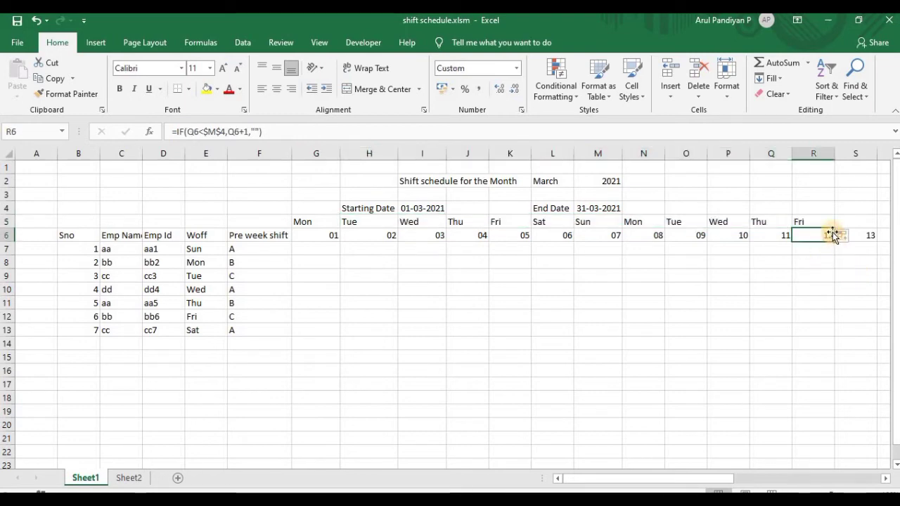
pyautogui.click(824, 223)
pyautogui.moveTo(837, 229); pyautogui.dragTo(809, 223)
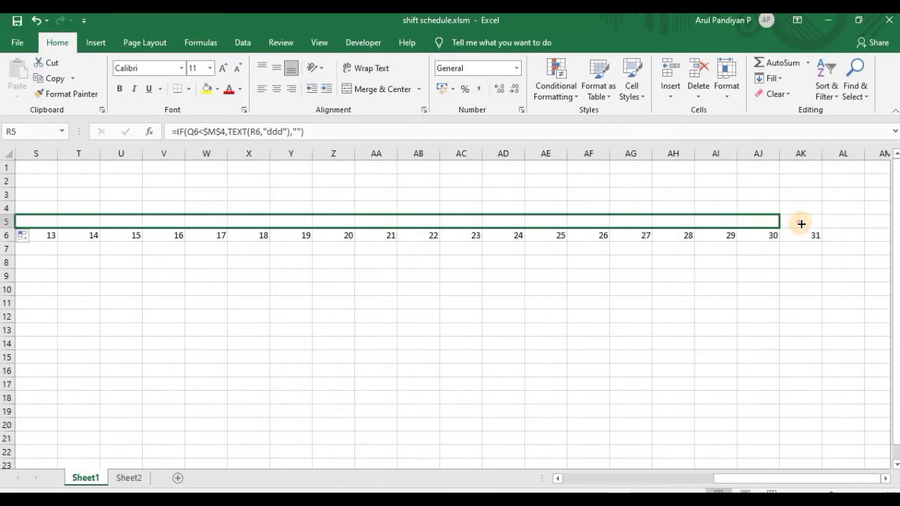
pyautogui.moveTo(809, 224); pyautogui.dragTo(807, 223)
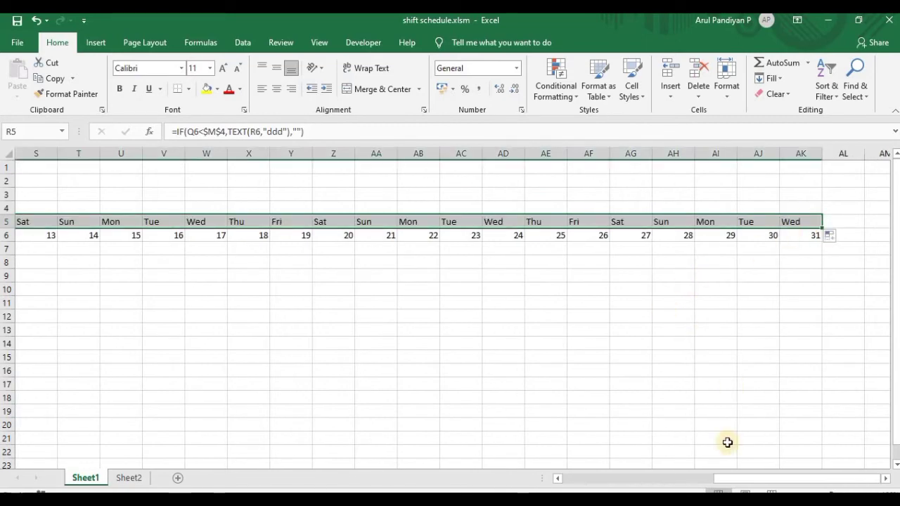
pyautogui.moveTo(732, 478); pyautogui.dragTo(496, 484)
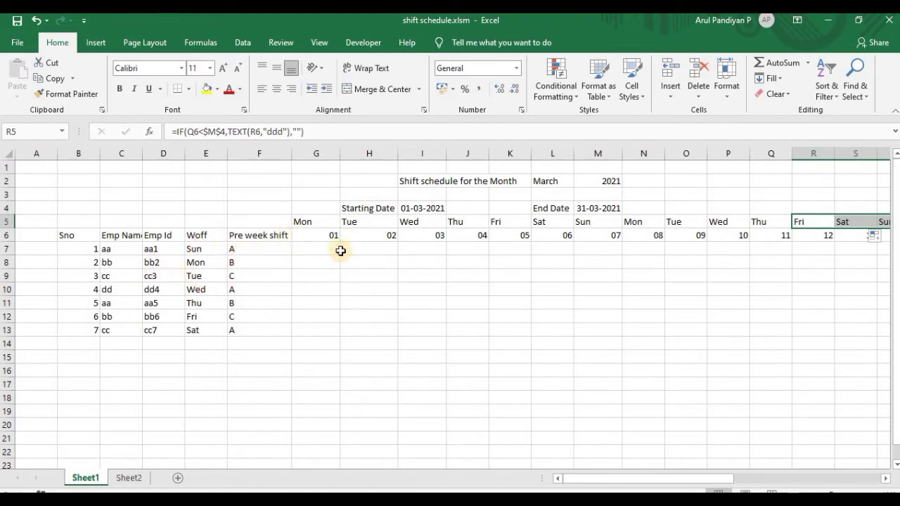
pyautogui.click(121, 257)
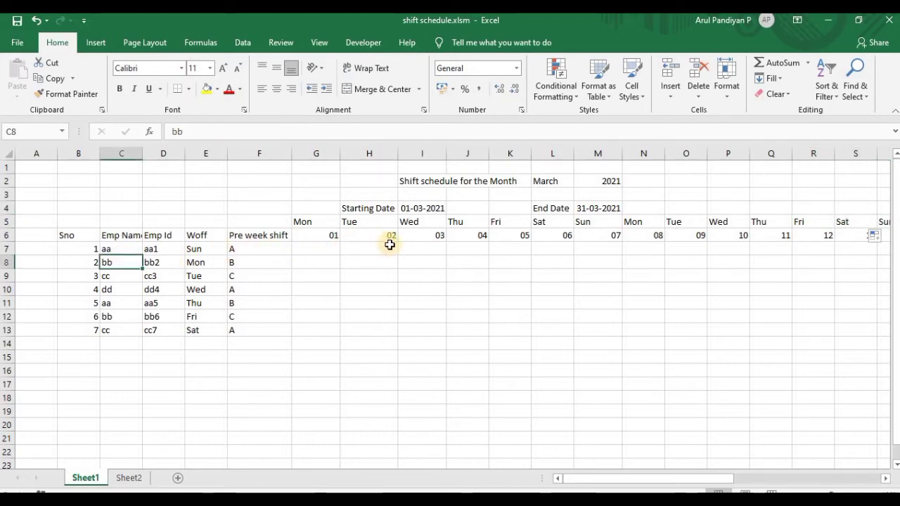
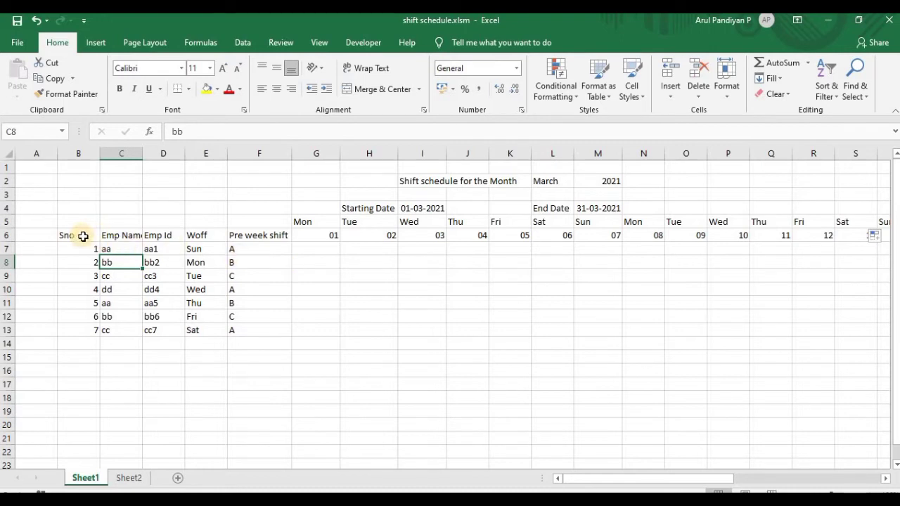
# - Center B6:AK13 horizontally and vertically and apply All Borders to it
pyautogui.moveTo(83, 237); pyautogui.dragTo(132, 330)
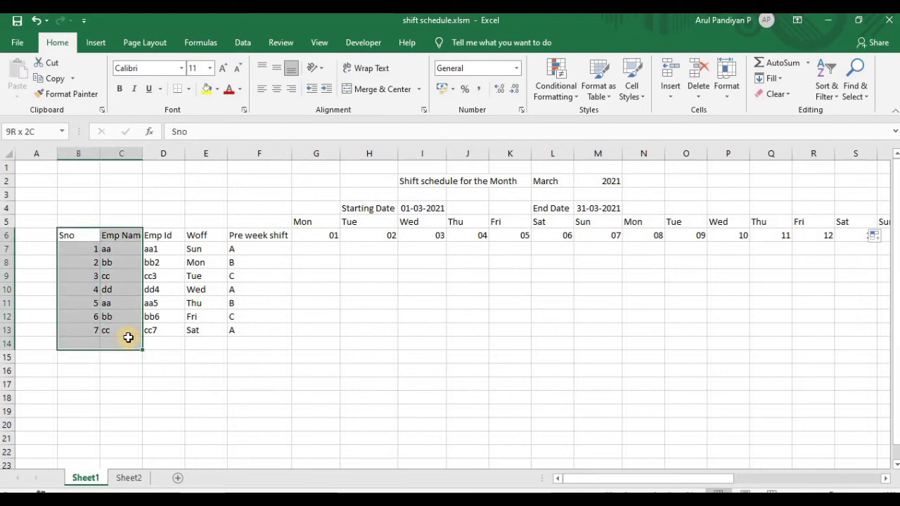
pyautogui.moveTo(334, 235); pyautogui.dragTo(863, 331)
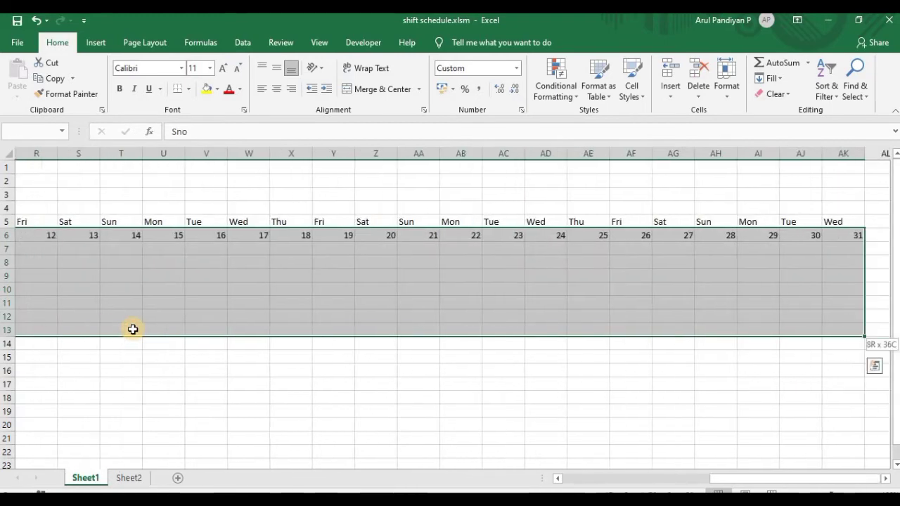
pyautogui.click(276, 90)
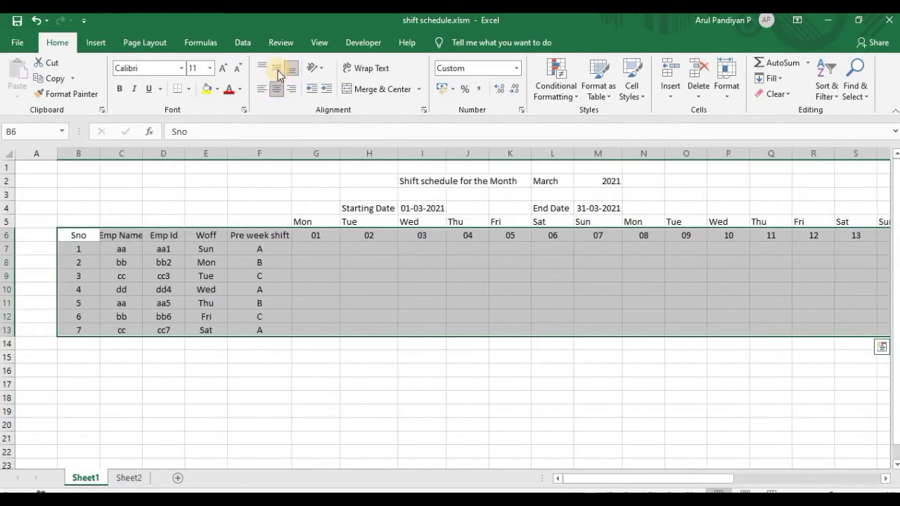
pyautogui.click(278, 71)
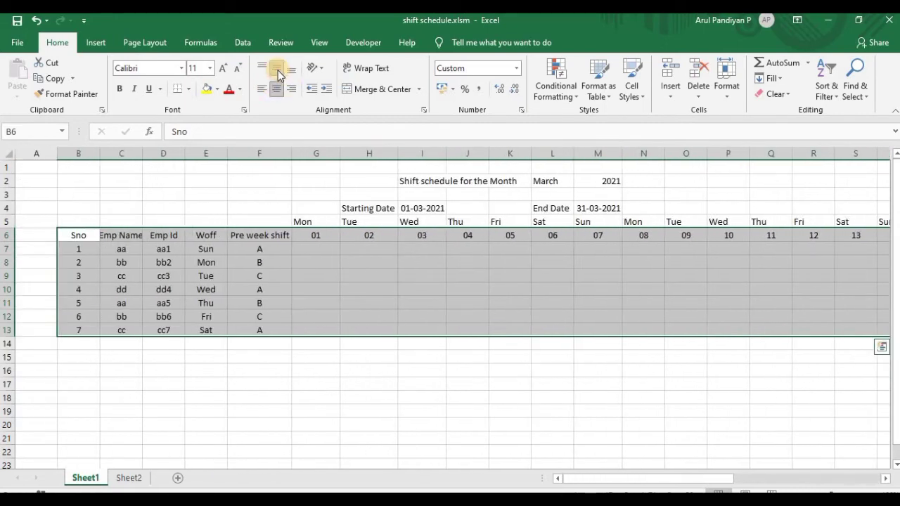
pyautogui.click(189, 90)
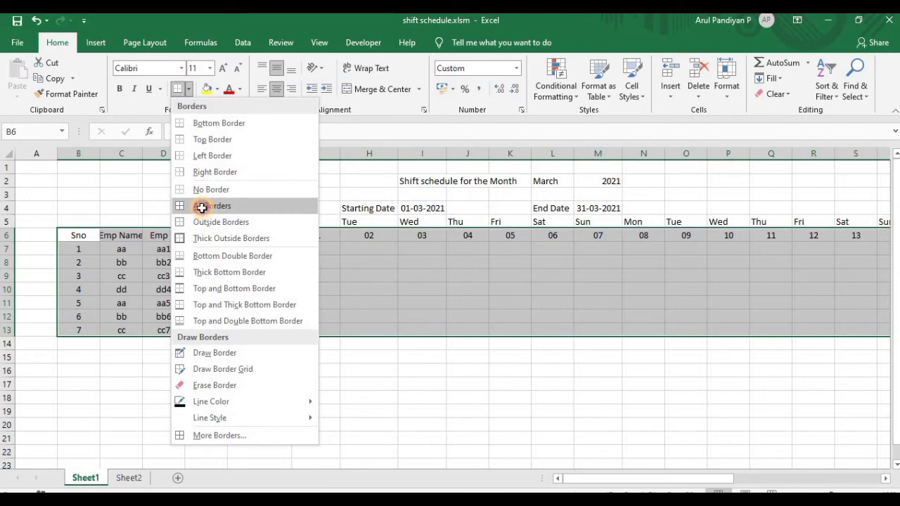
pyautogui.click(202, 208)
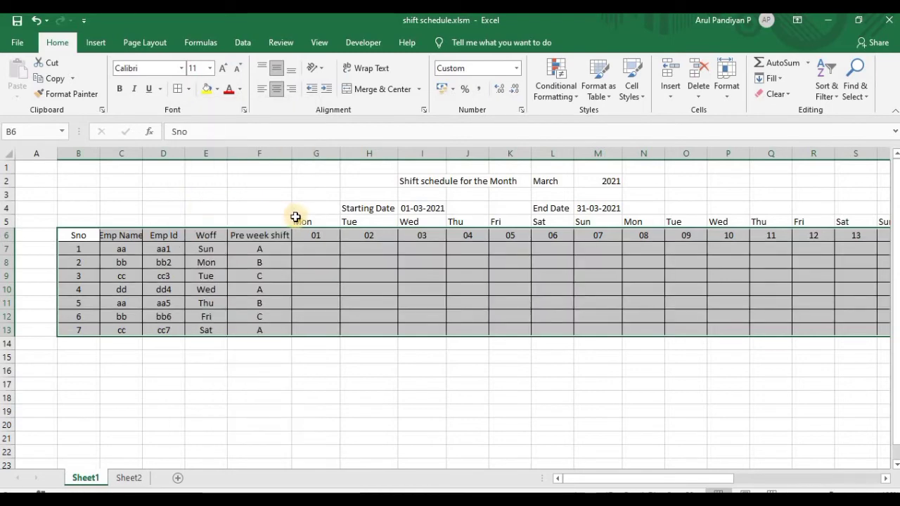
# - Center the day names in G5:AK5
pyautogui.click(309, 220)
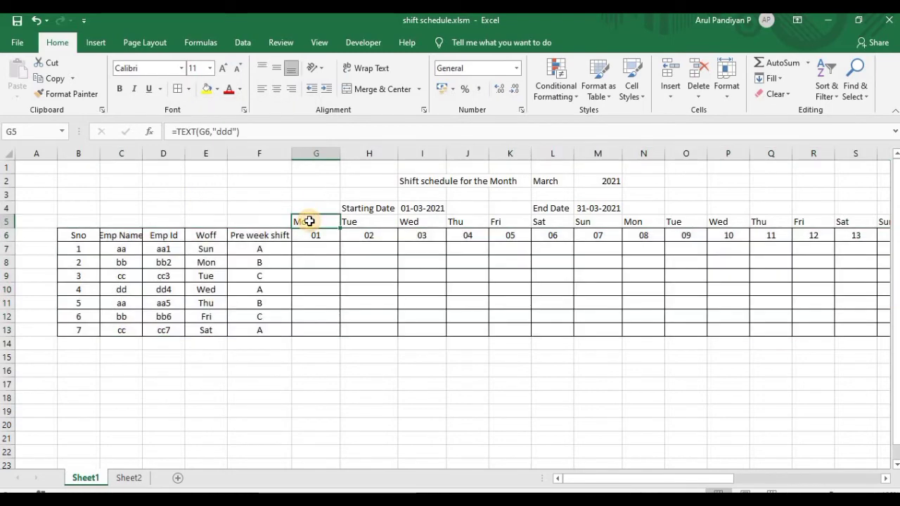
pyautogui.hotkey('ctrl', 'shift', 'Right')
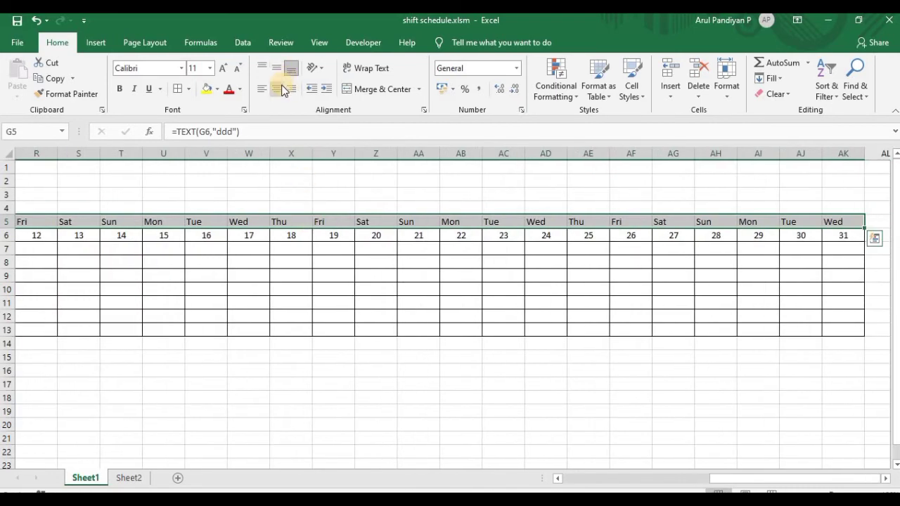
pyautogui.click(280, 87)
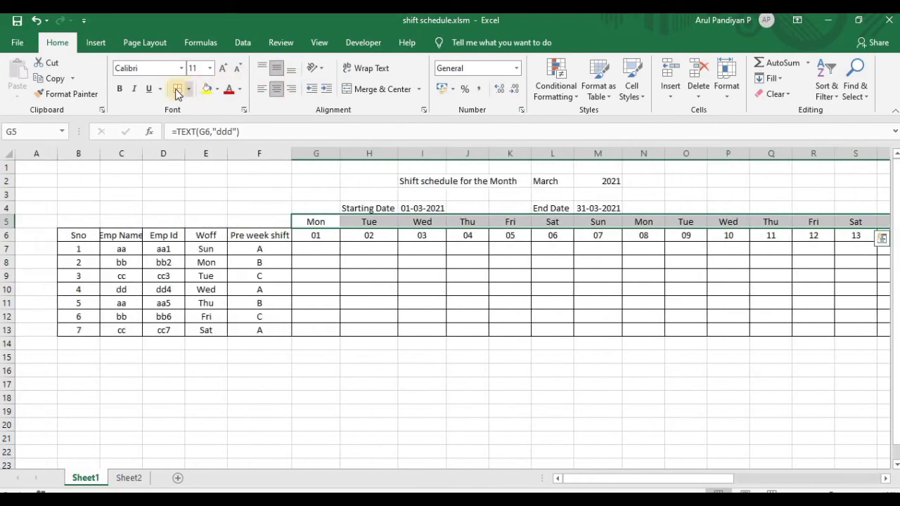
# - Fill the header cells Sno through Pre week shift (B6:F6) with gold
pyautogui.click(285, 237)
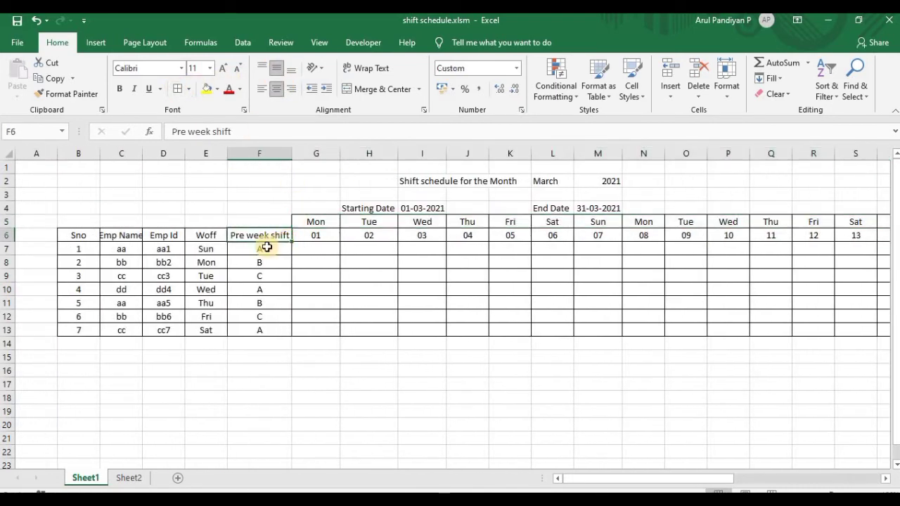
pyautogui.click(209, 249)
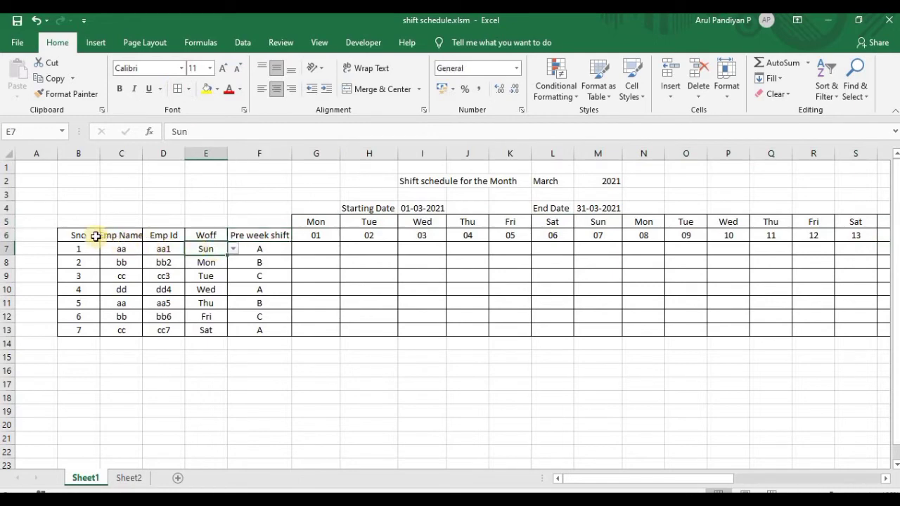
pyautogui.moveTo(91, 238); pyautogui.dragTo(287, 232)
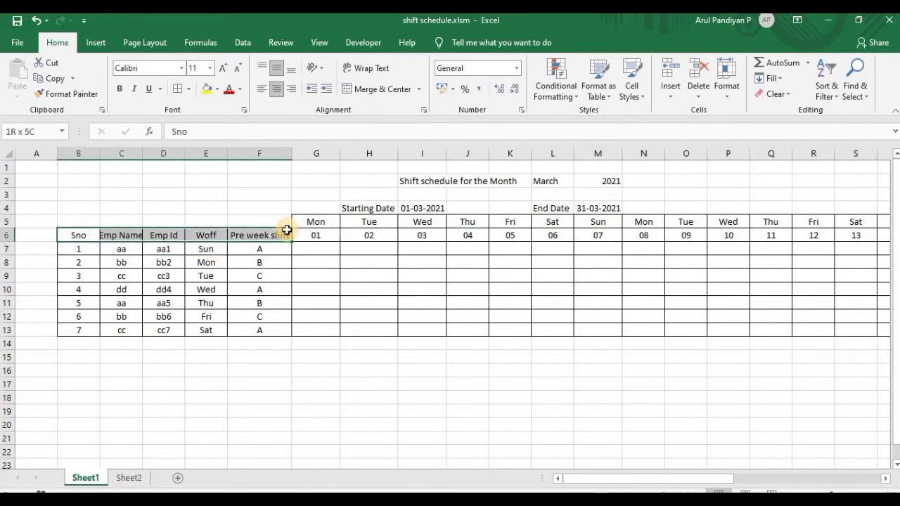
pyautogui.click(219, 90)
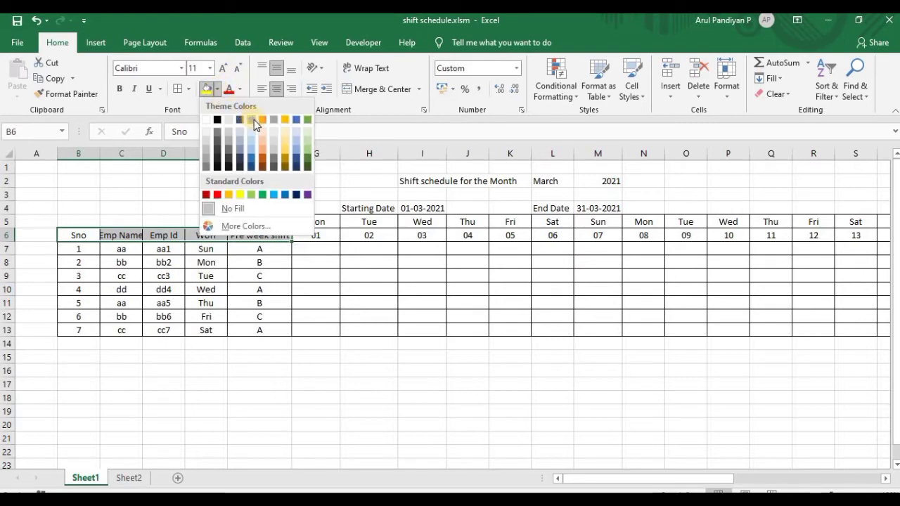
pyautogui.click(287, 139)
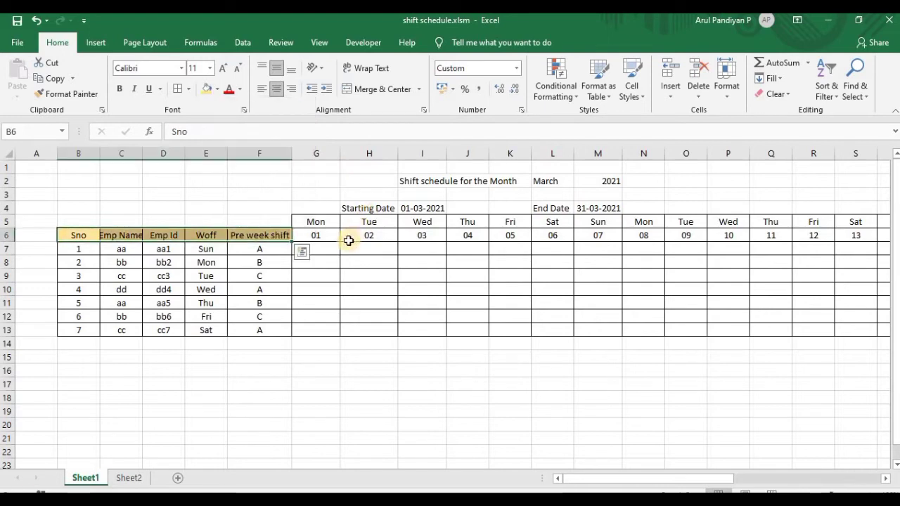
# - Select the day names G5:AK5 for a light green fill
pyautogui.click(313, 226)
pyautogui.hotkey('ctrl', 'shift', 'Right')
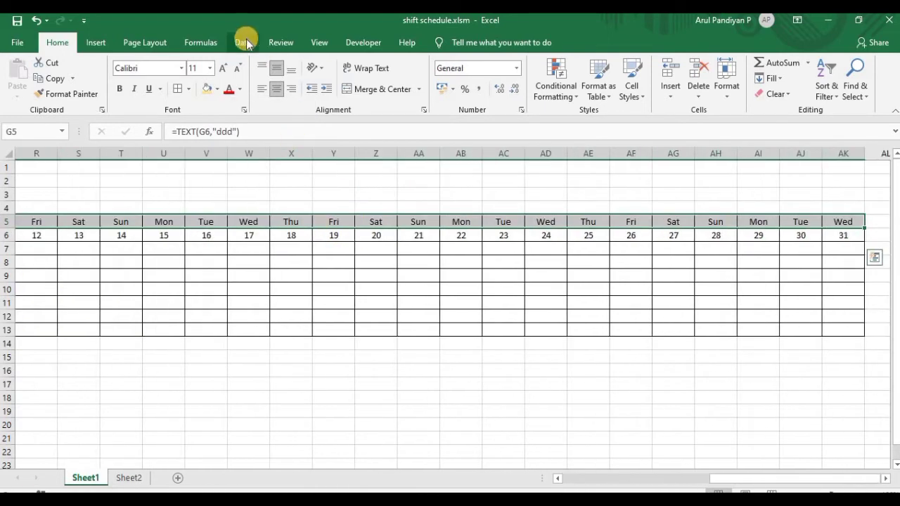
pyautogui.click(218, 89)
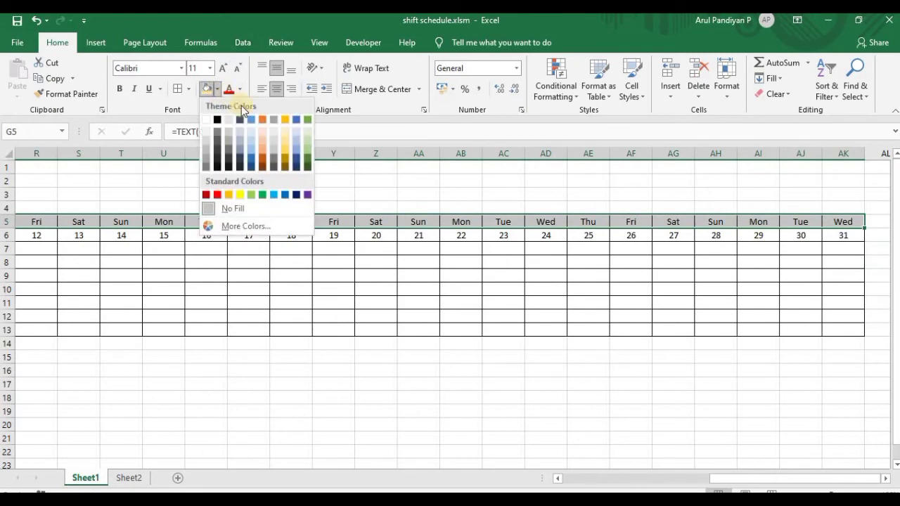
pyautogui.click(307, 150)
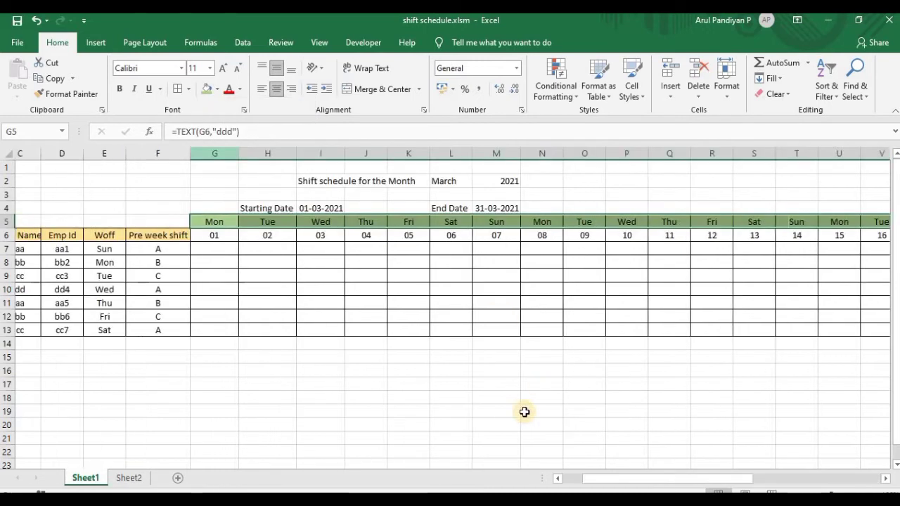
pyautogui.click(457, 275)
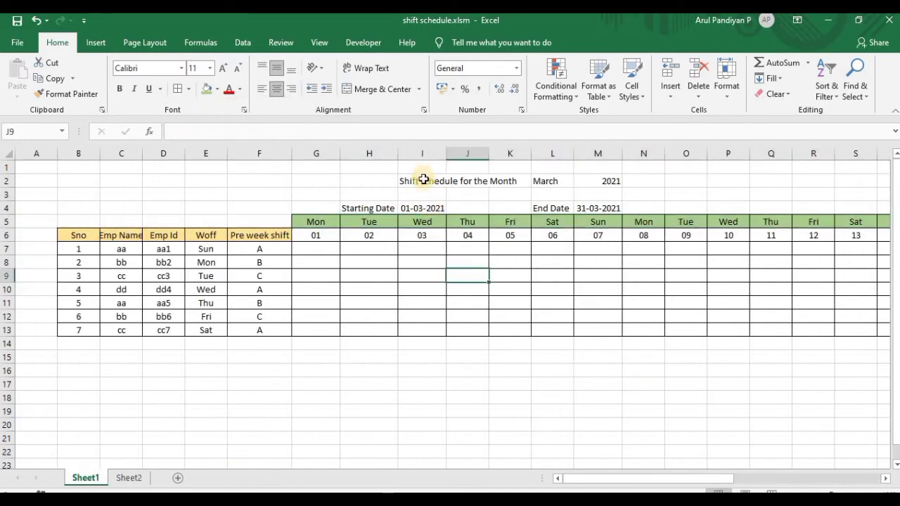
pyautogui.click(424, 179)
pyautogui.moveTo(425, 179); pyautogui.dragTo(504, 179)
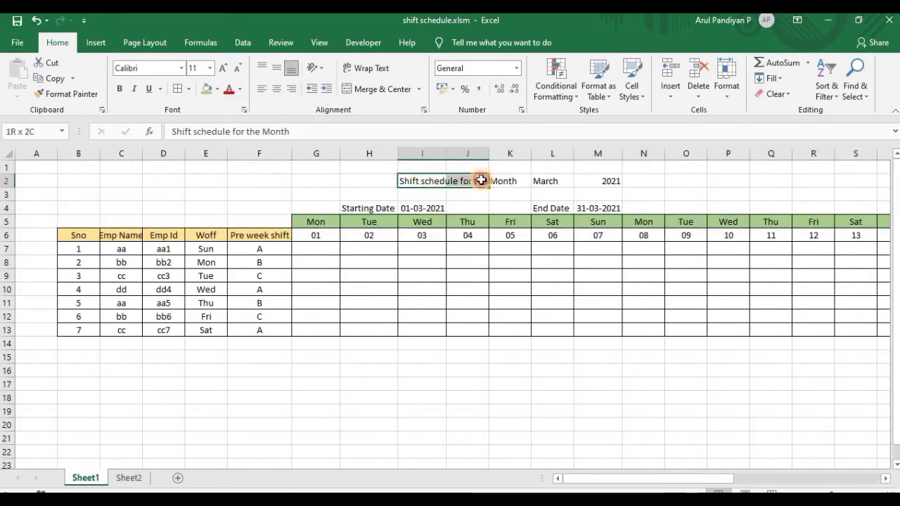
pyautogui.click(372, 87)
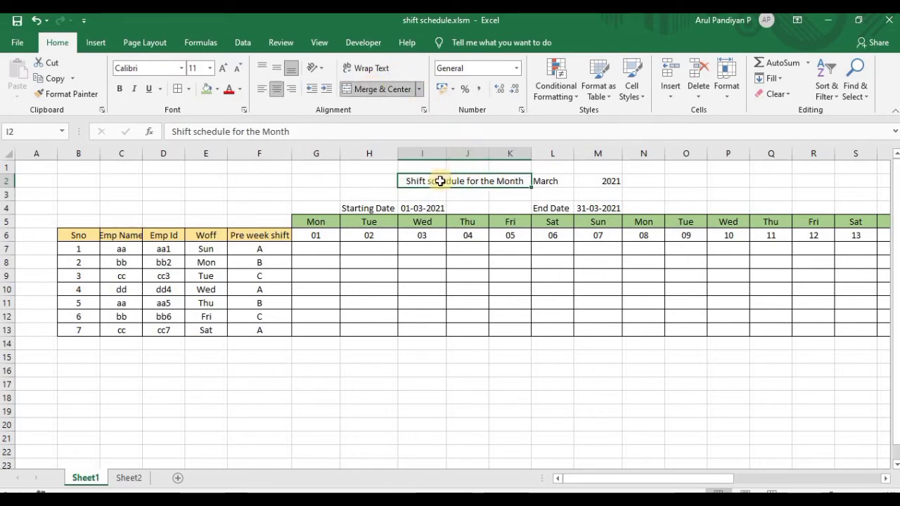
pyautogui.click(566, 180)
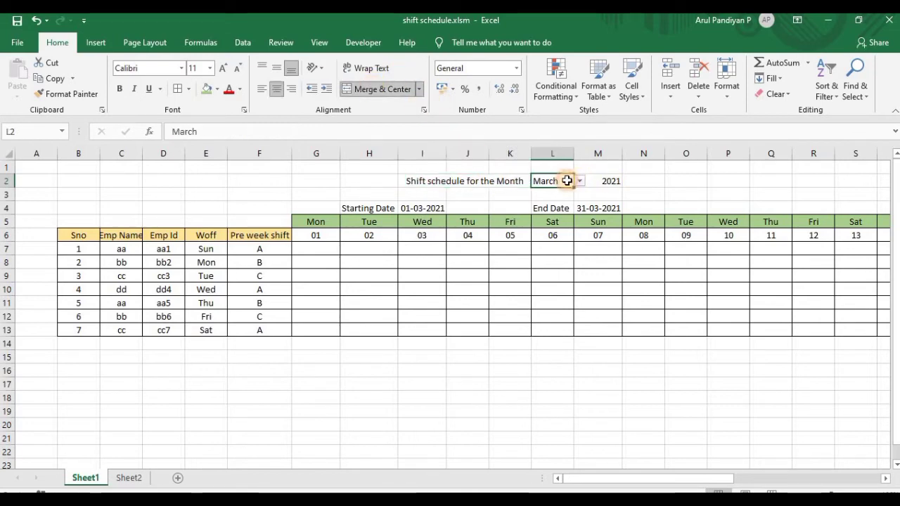
pyautogui.click(262, 88)
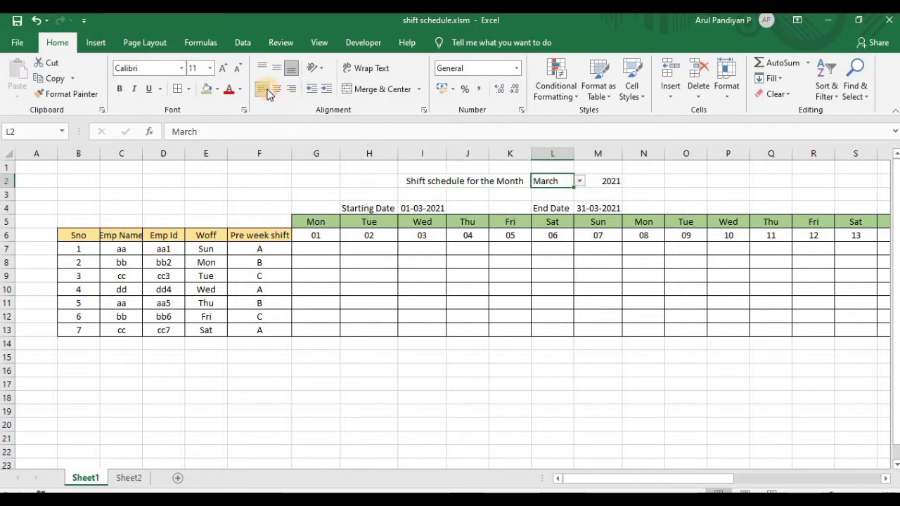
pyautogui.click(605, 184)
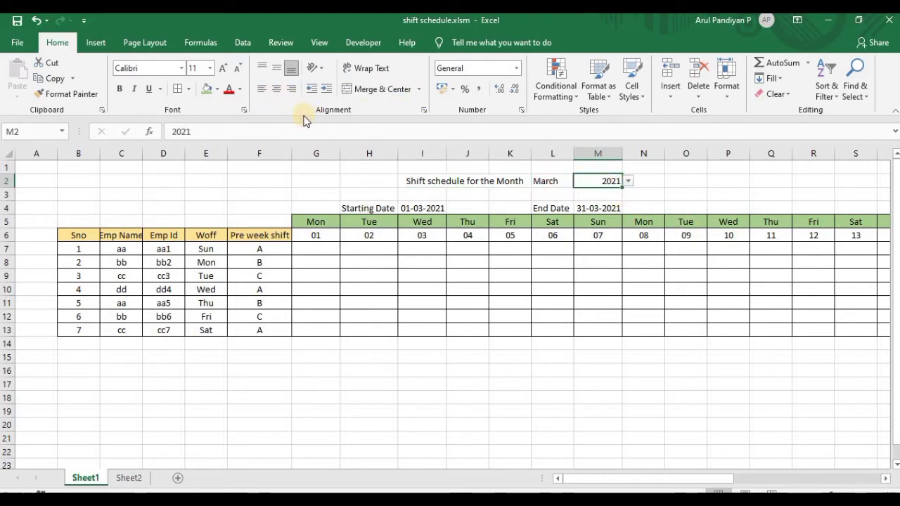
pyautogui.click(258, 90)
pyautogui.click(482, 207)
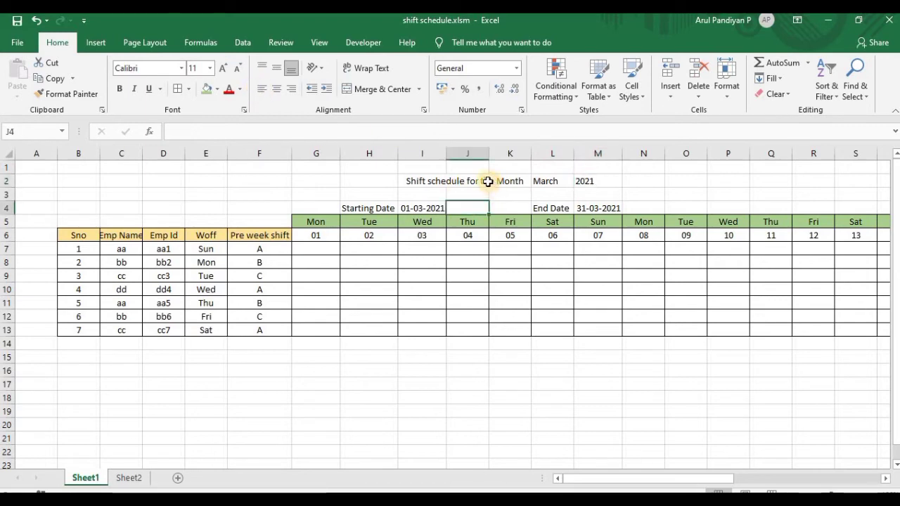
pyautogui.moveTo(422, 182); pyautogui.dragTo(587, 181)
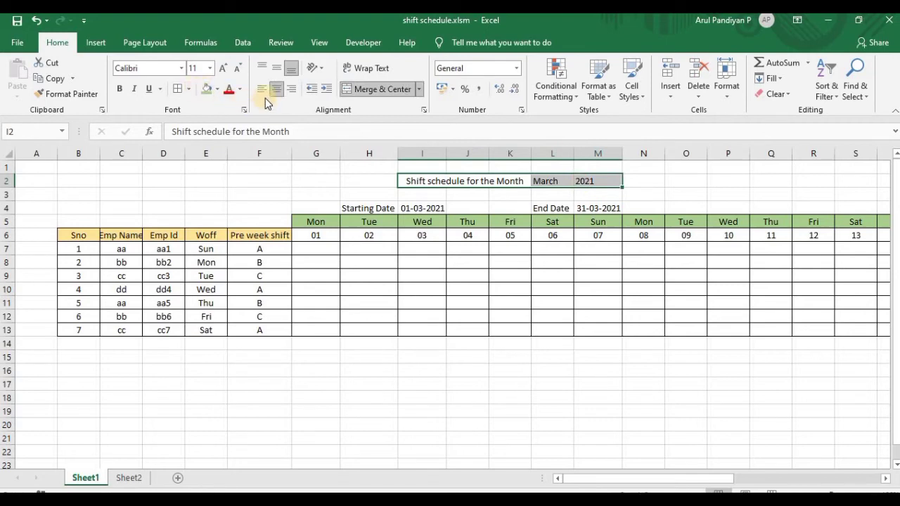
pyautogui.click(373, 209)
pyautogui.doubleClick(372, 209)
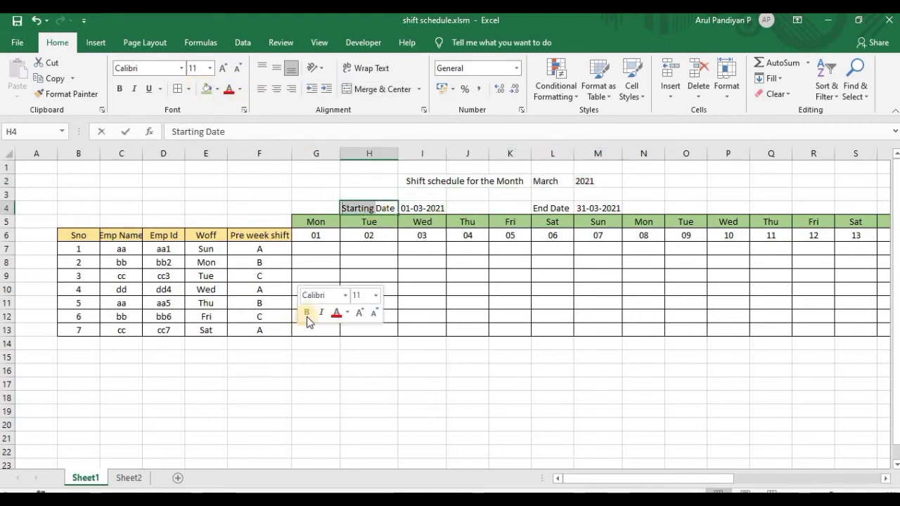
pyautogui.click(389, 274)
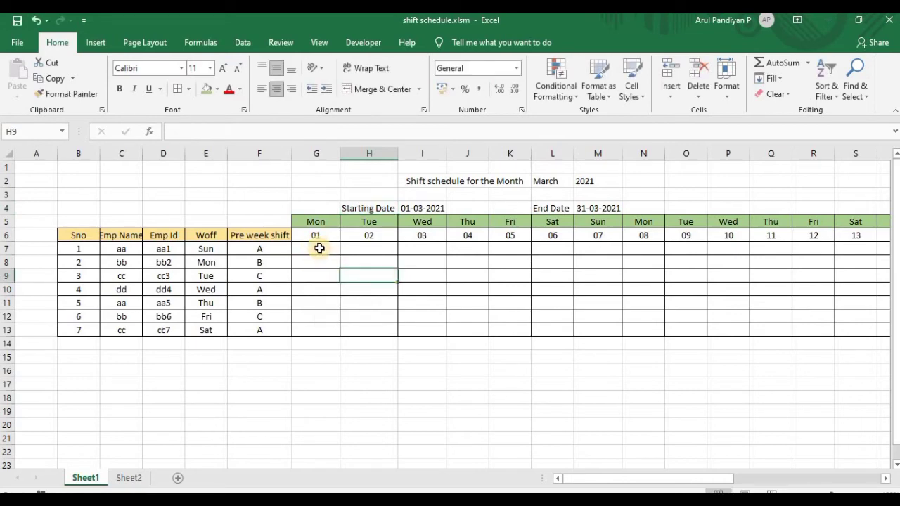
# - Select the schedule grid G7:AK13
pyautogui.click(318, 248)
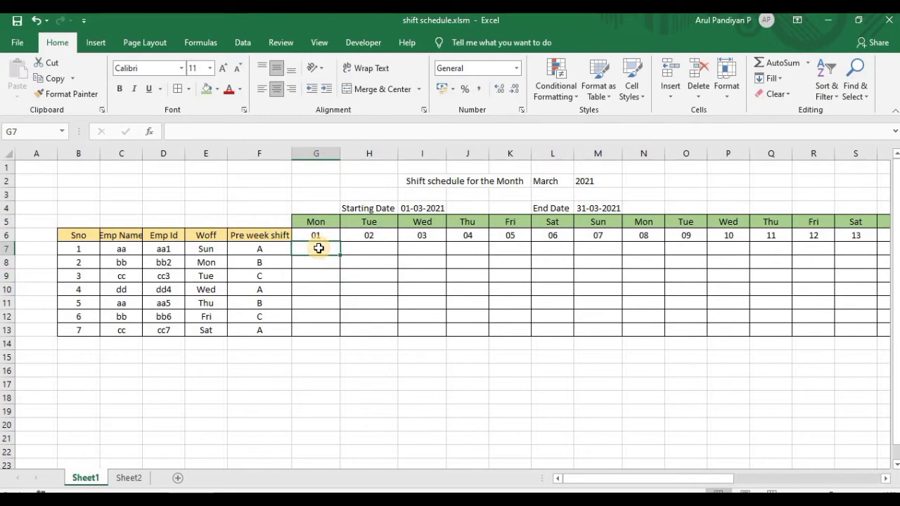
pyautogui.hotkey('ctrl', 'shift', 'Right')
pyautogui.hotkey('ctrl', 'shift', 'Left')
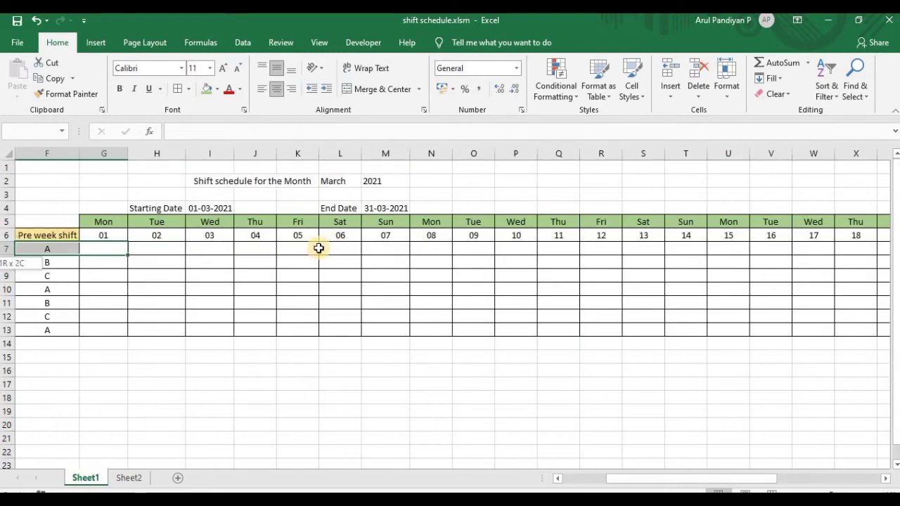
pyautogui.hotkey('shift', 'Right')
pyautogui.hotkey('shift', 'Right')
pyautogui.hotkey('shift', 'Right')
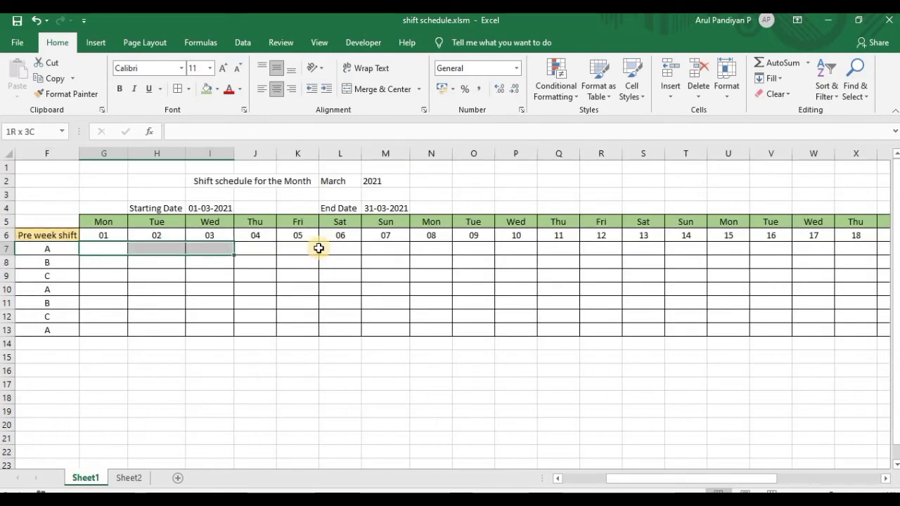
pyautogui.hotkey('shift', 'Right')
pyautogui.hotkey('shift', 'Right')
pyautogui.hotkey('shift', 'Right')
pyautogui.hotkey('shift', 'Right')
pyautogui.hotkey('shift', 'Right')
pyautogui.hotkey('shift', 'Right')
pyautogui.hotkey('shift', 'Right')
pyautogui.hotkey('shift', 'Right')
pyautogui.hotkey('shift', 'Right')
pyautogui.hotkey('shift', 'Right')
pyautogui.hotkey('shift', 'Right')
pyautogui.hotkey('shift', 'Right')
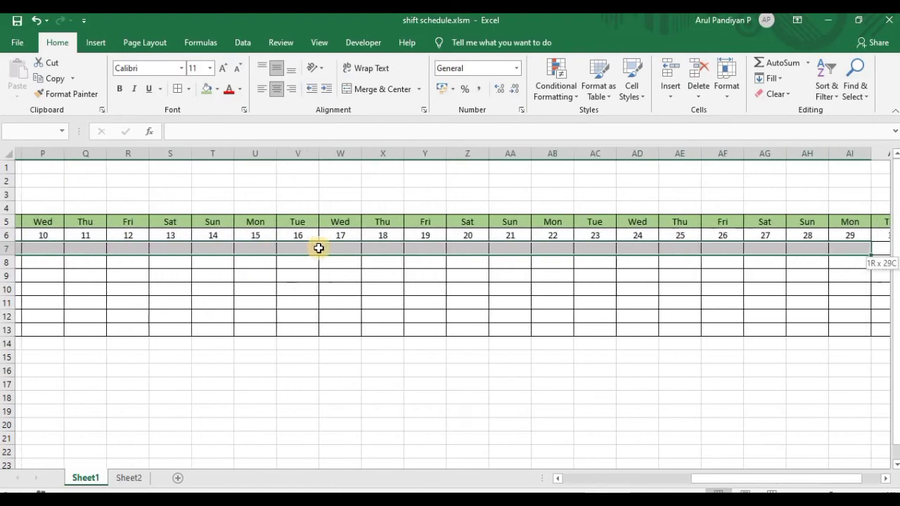
pyautogui.hotkey('shift', 'Right')
pyautogui.hotkey('shift', 'Right')
pyautogui.hotkey('shift', 'Down')
pyautogui.hotkey('shift', 'Down')
pyautogui.hotkey('shift', 'Down')
pyautogui.hotkey('shift', 'Down')
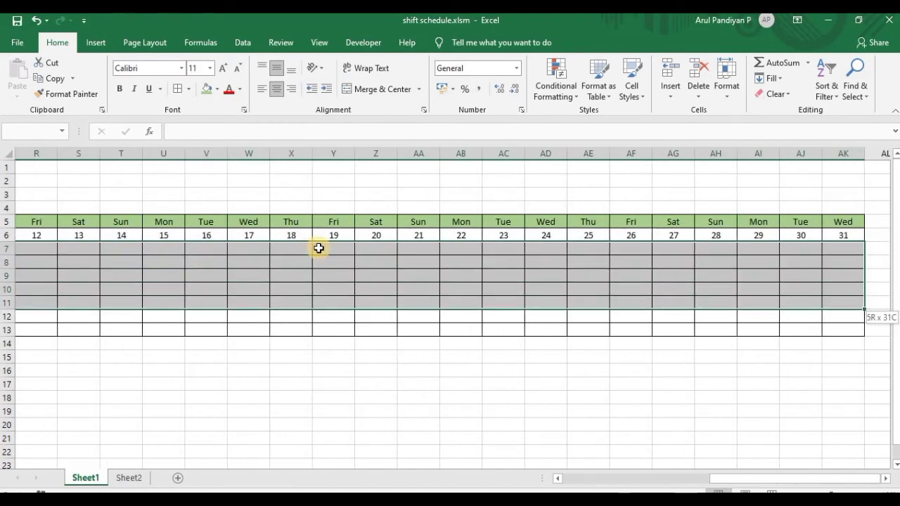
pyautogui.hotkey('shift', 'Down')
pyautogui.hotkey('shift', 'Down')
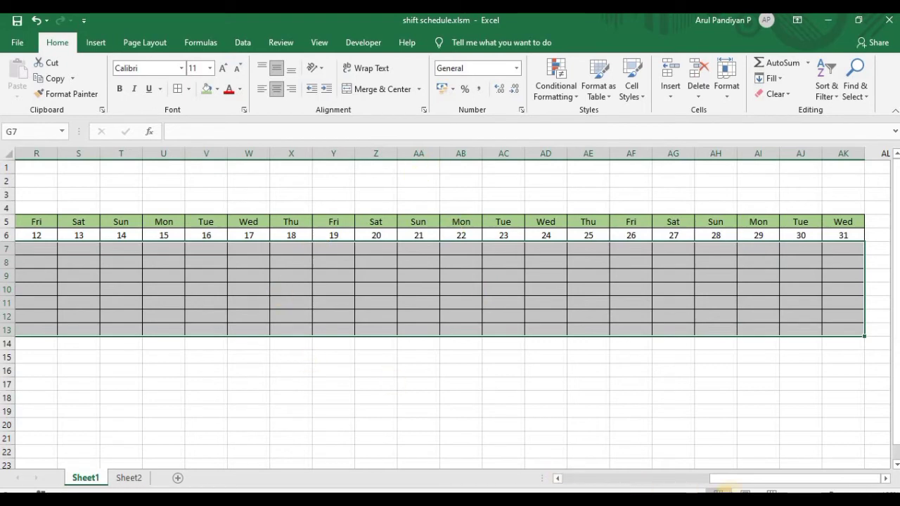
pyautogui.moveTo(726, 480); pyautogui.dragTo(571, 482)
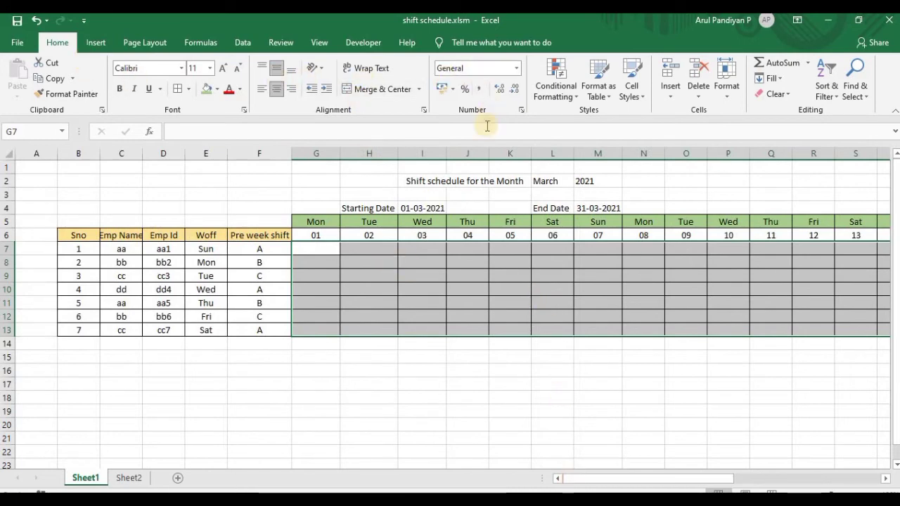
# - Start a Highlight Cells 'Equal To' rule for OFF with a custom format
pyautogui.click(571, 95)
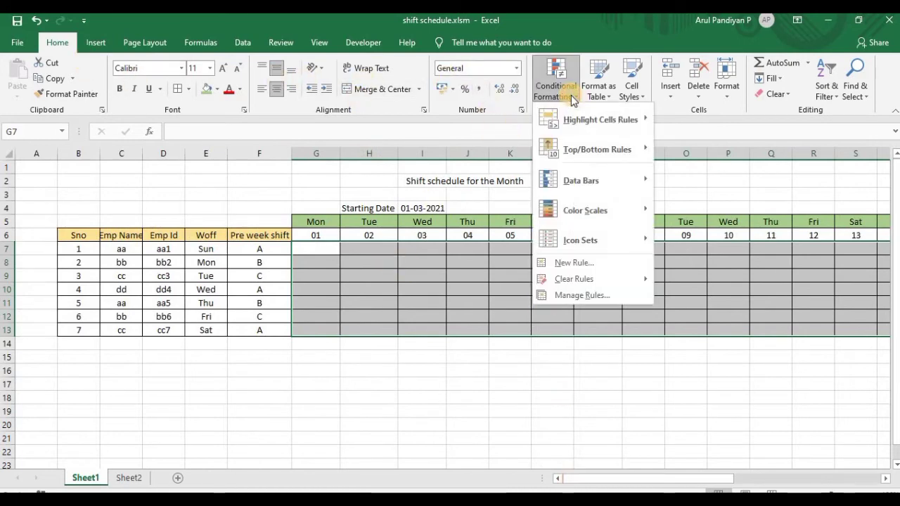
pyautogui.moveTo(595, 117)
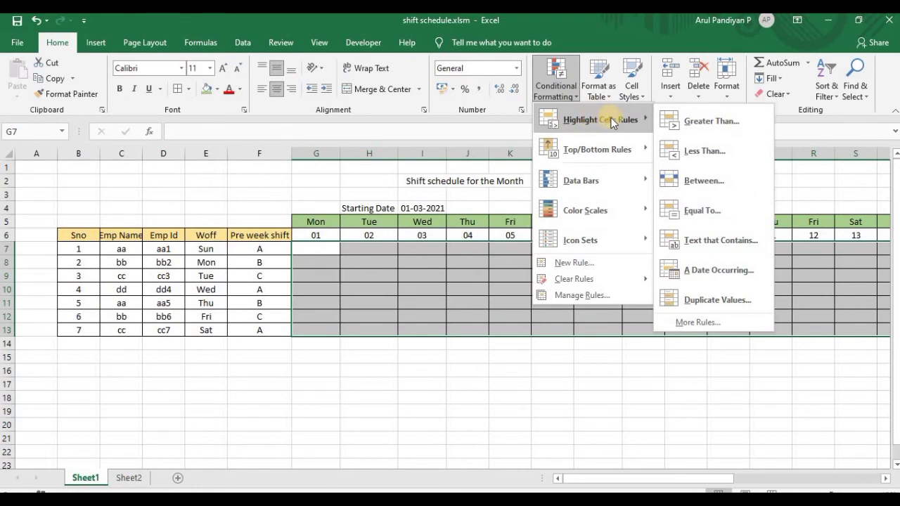
pyautogui.click(703, 210)
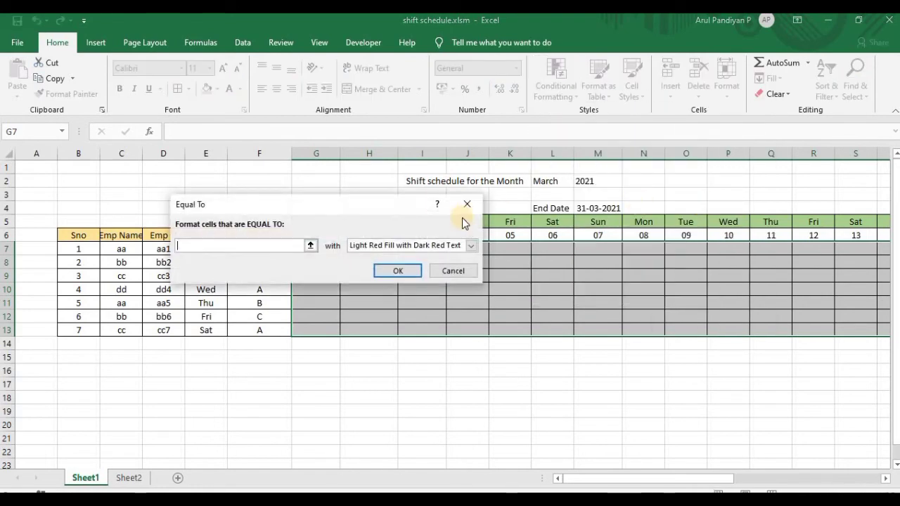
pyautogui.write('OF')
pyautogui.write('F')
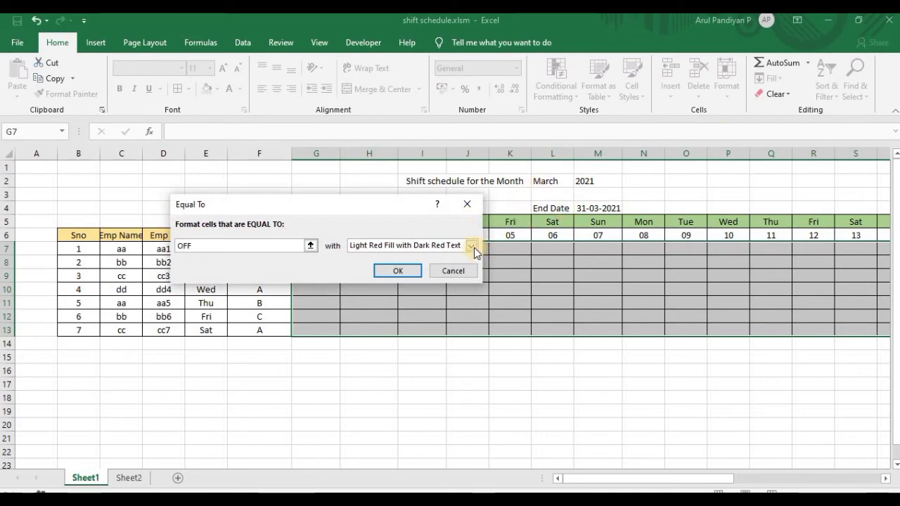
pyautogui.click(472, 246)
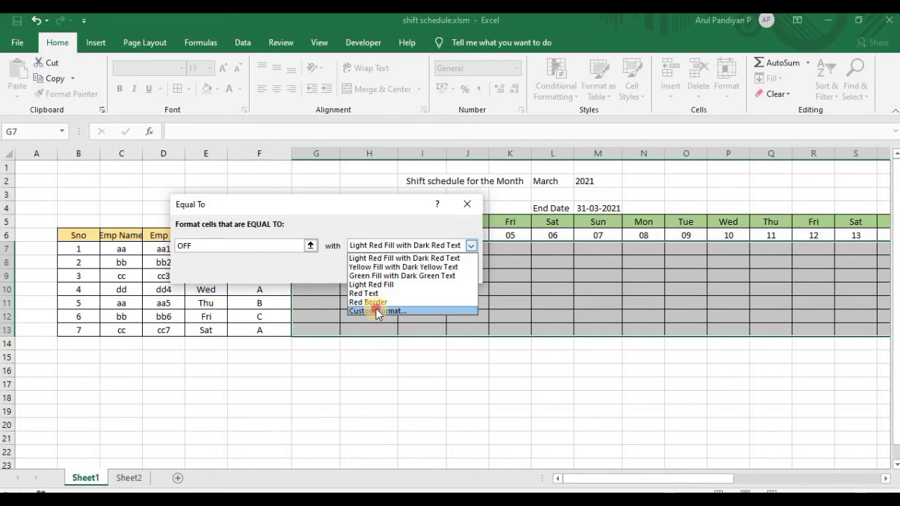
pyautogui.click(378, 311)
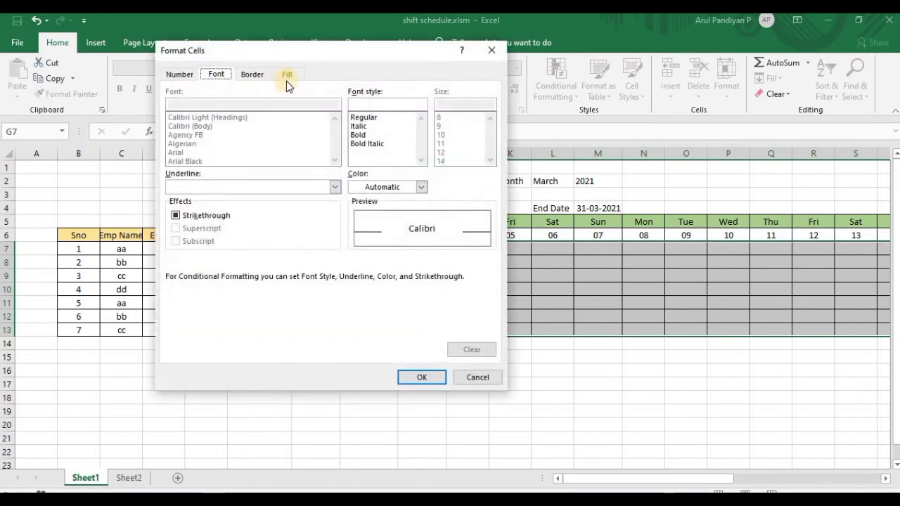
# - Make the OFF format a dark blue fill with bold white text and apply it
pyautogui.click(288, 75)
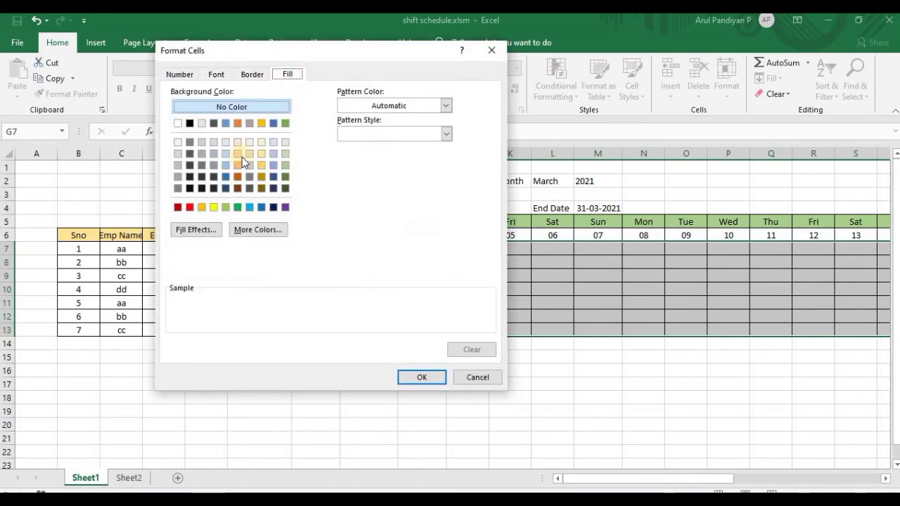
pyautogui.click(276, 207)
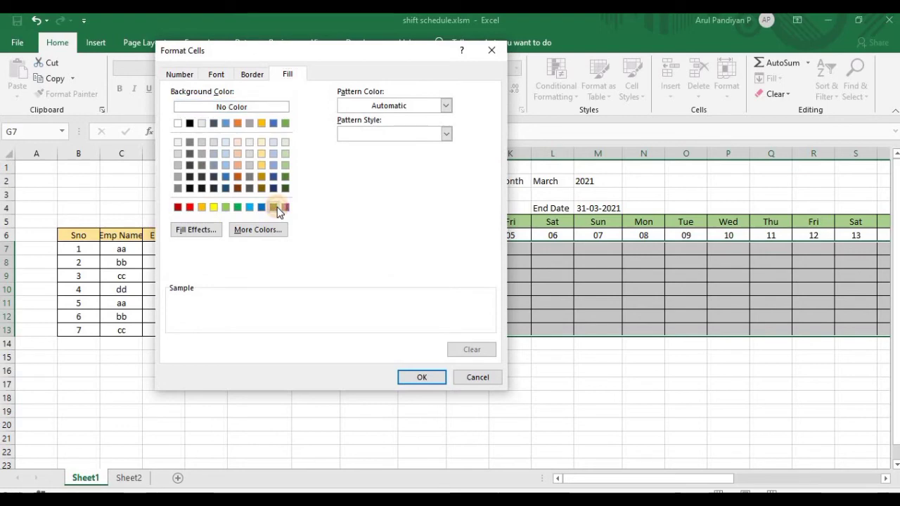
pyautogui.click(220, 76)
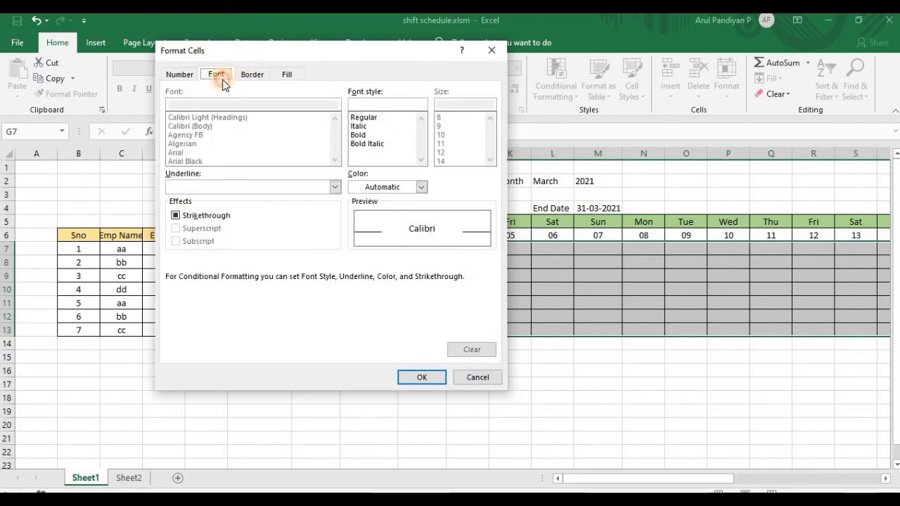
pyautogui.click(421, 188)
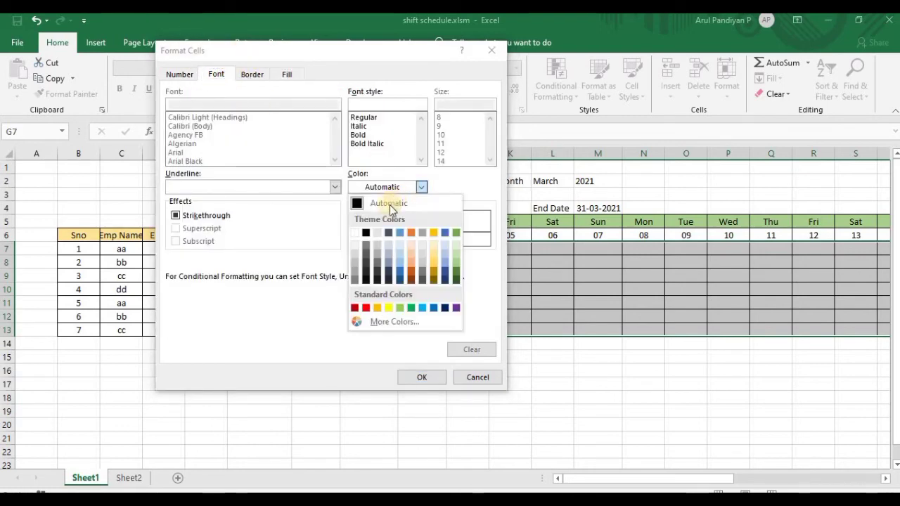
pyautogui.click(356, 230)
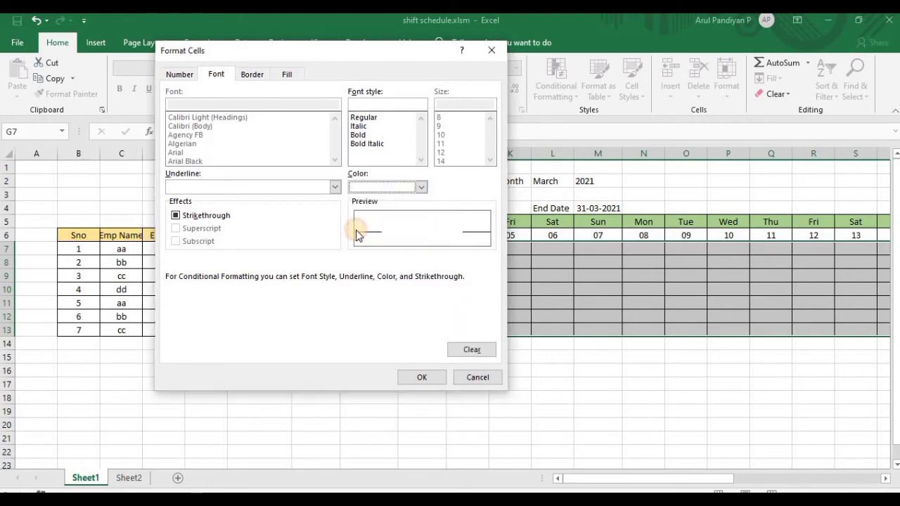
pyautogui.click(360, 135)
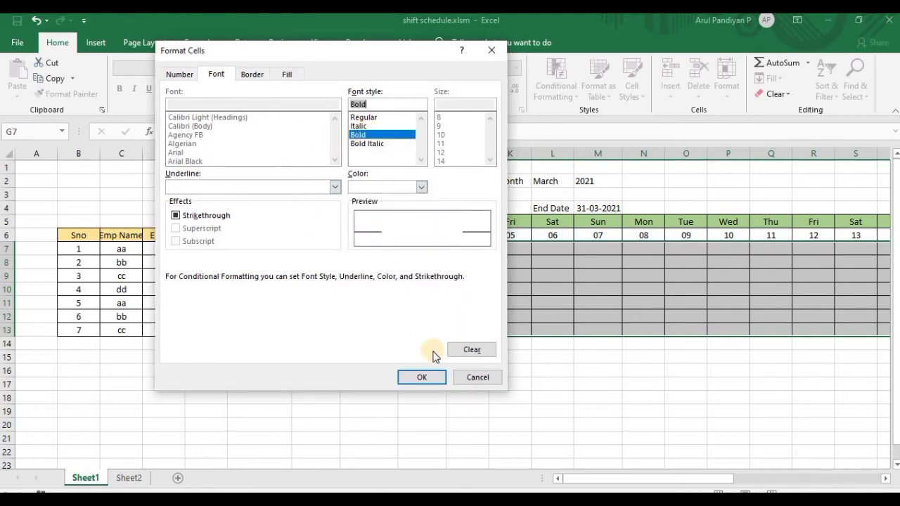
pyautogui.click(422, 386)
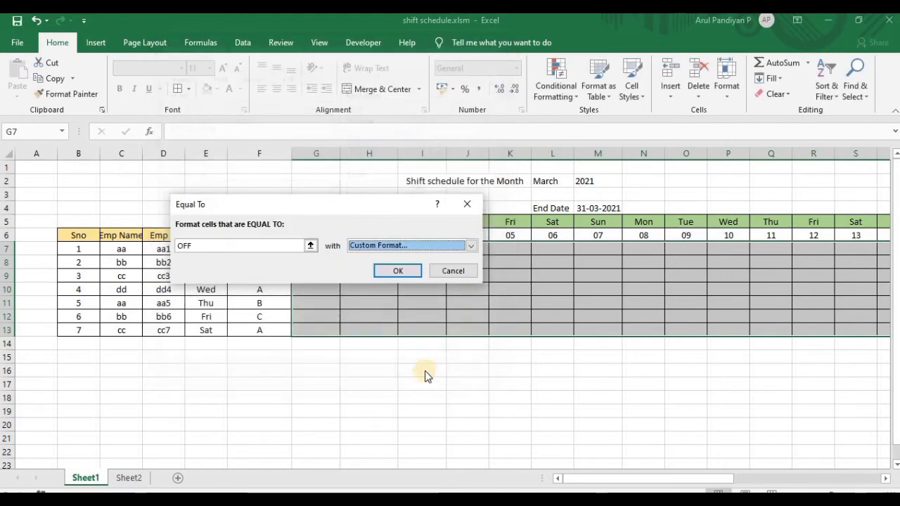
pyautogui.click(404, 275)
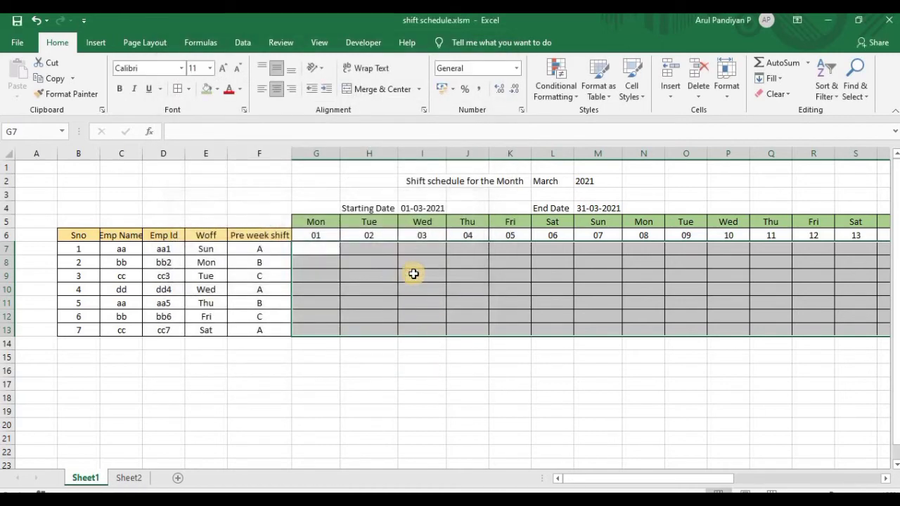
pyautogui.click(368, 277)
pyautogui.write('OFF')
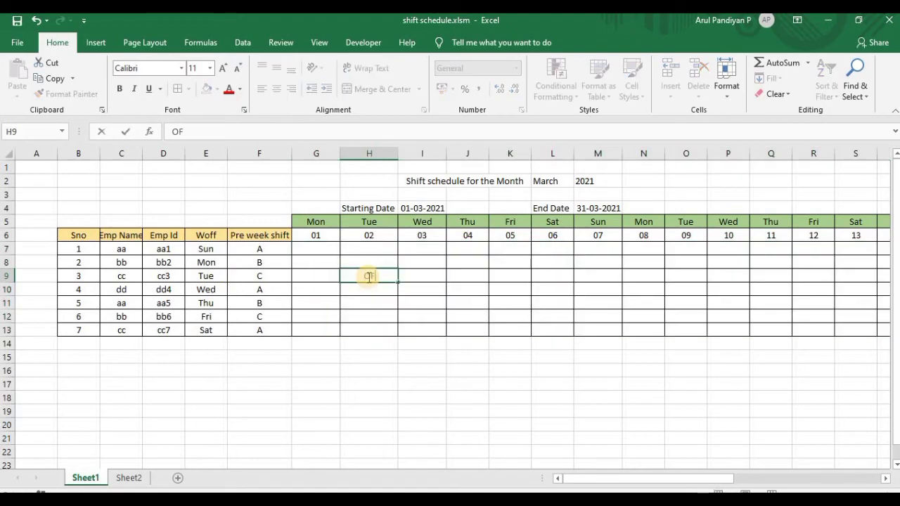
pyautogui.press('Return')
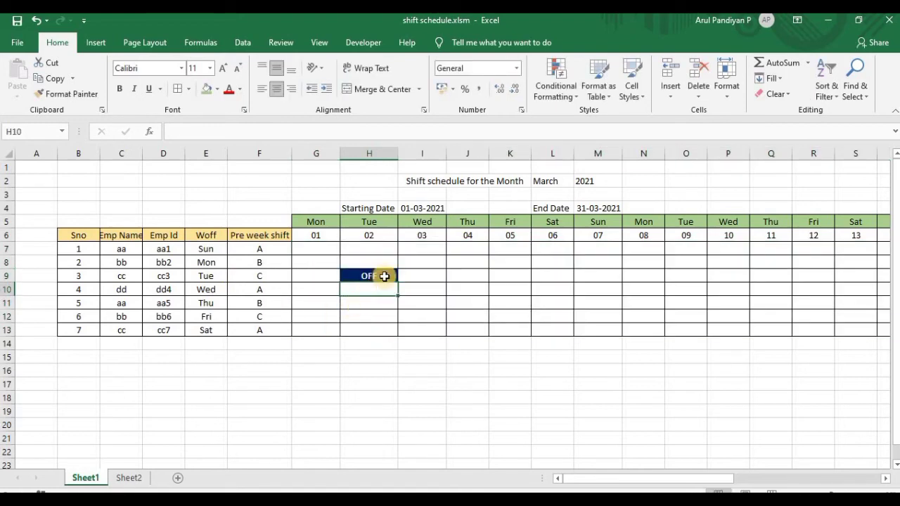
pyautogui.click(384, 277)
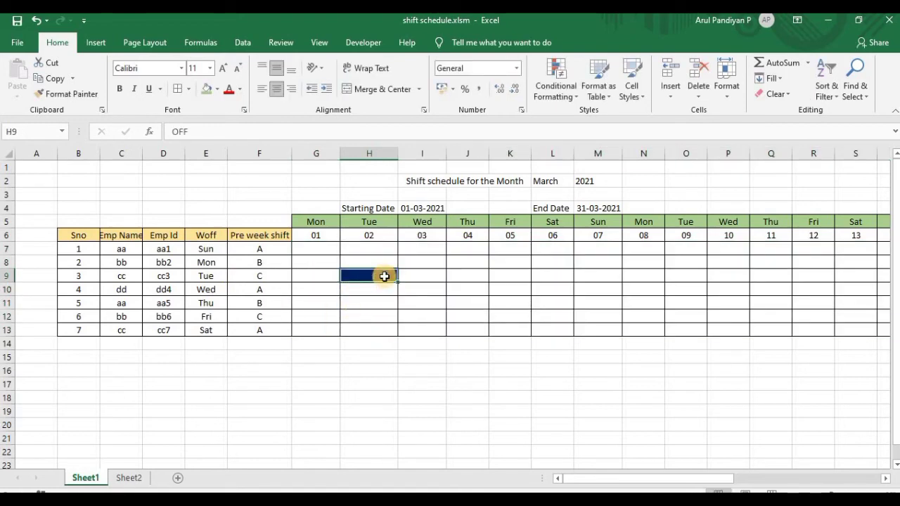
pyautogui.press('Delete')
pyautogui.click(319, 274)
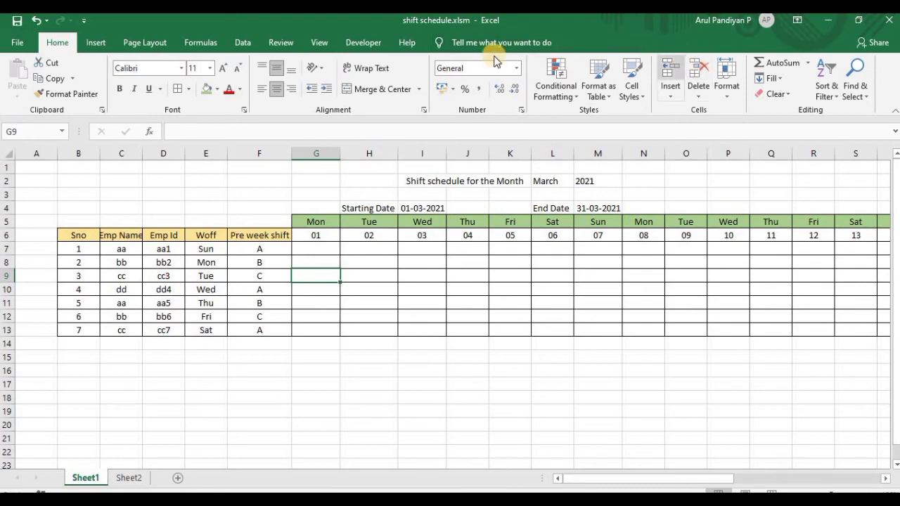
# - Open the Visual Basic editor from the Developer tab and maximize it
pyautogui.click(371, 48)
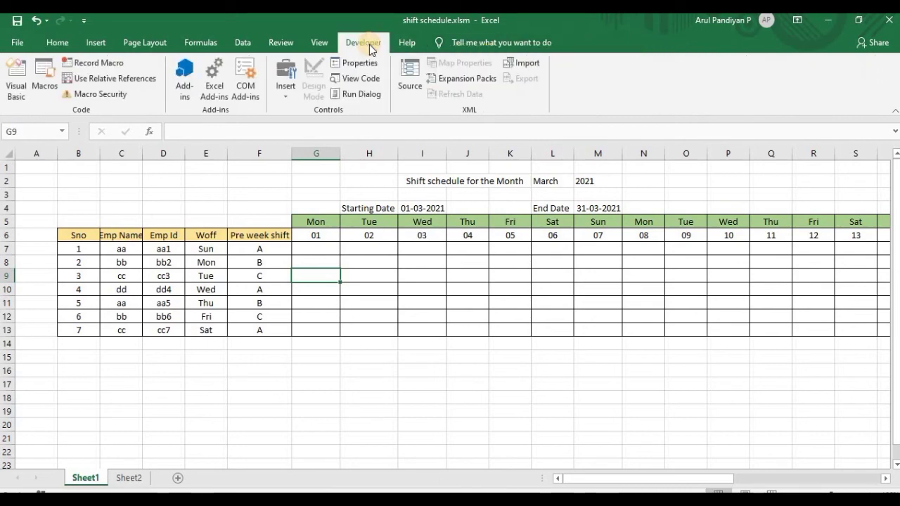
pyautogui.click(19, 85)
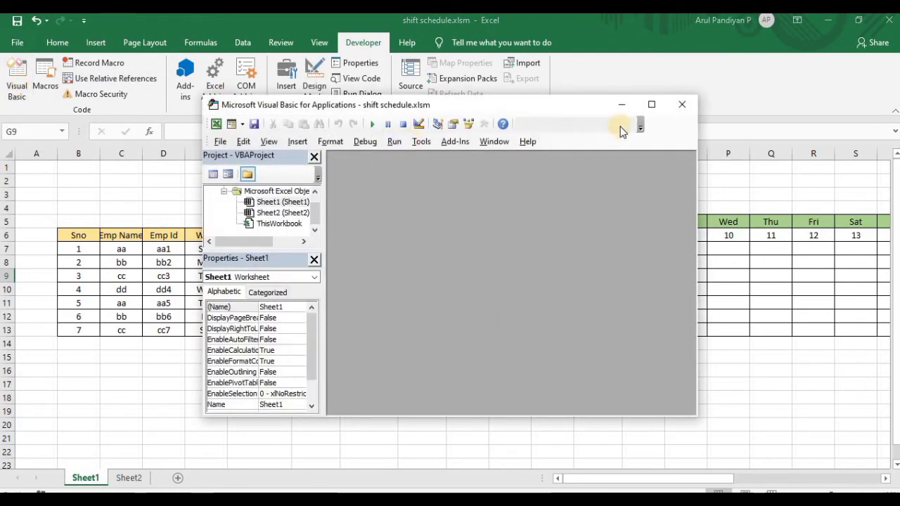
pyautogui.click(652, 105)
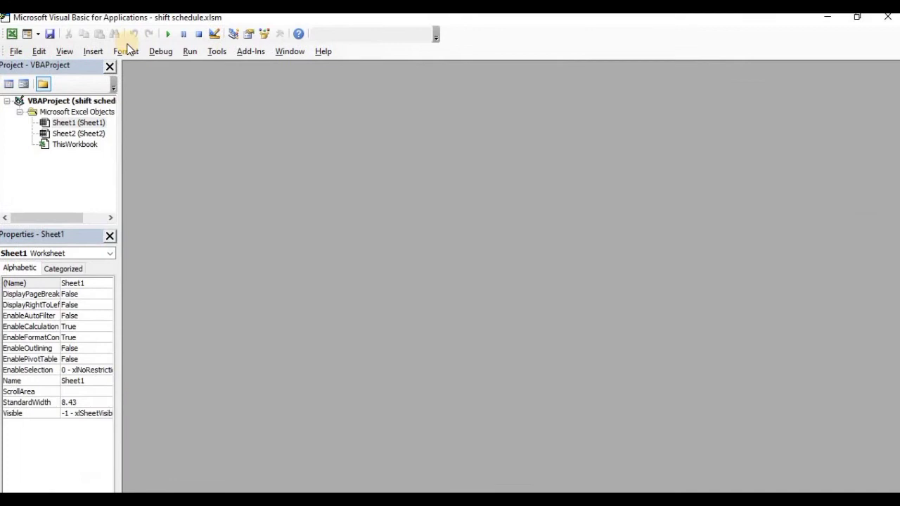
# - Insert Module1 with an empty Sub woff procedure, then restore the editor window
pyautogui.click(83, 55)
pyautogui.click(120, 92)
pyautogui.write('Sub woff')
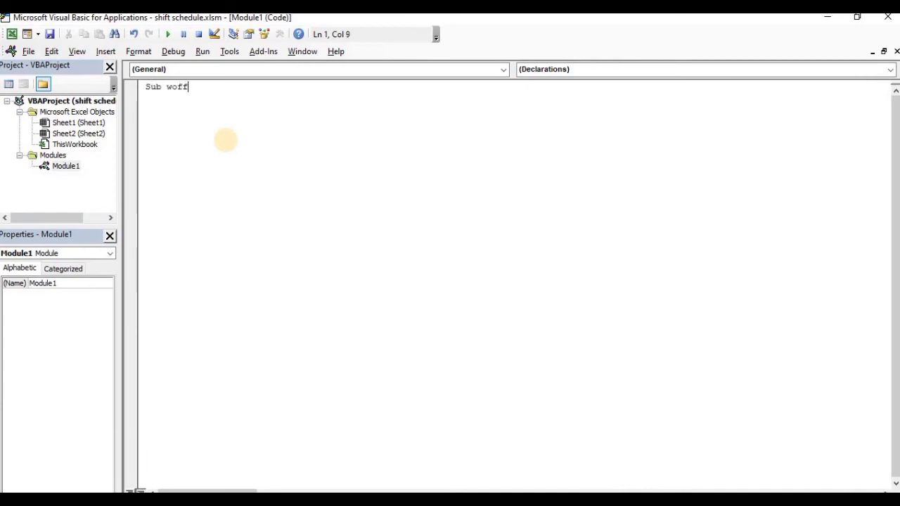
pyautogui.press('Return')
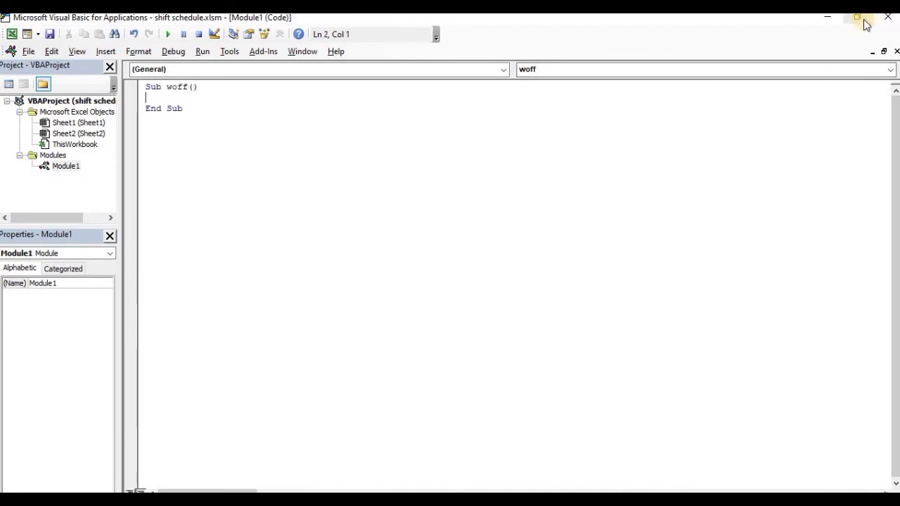
pyautogui.click(864, 22)
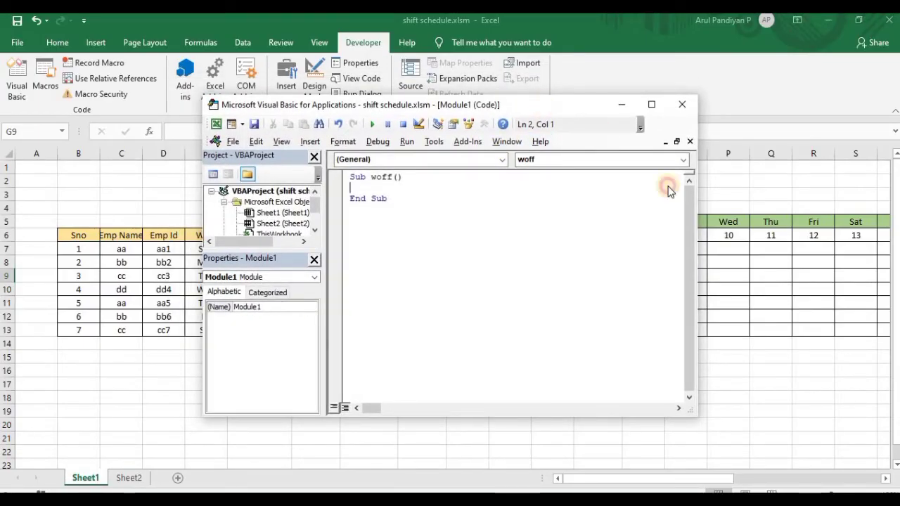
# - In woff, declare x and i As Integer, then add blank lines
pyautogui.moveTo(524, 121)
pyautogui.mouseDown()
pyautogui.moveTo(751, 239)
pyautogui.moveTo(651, 255)
pyautogui.mouseUp()
pyautogui.write('dim x')
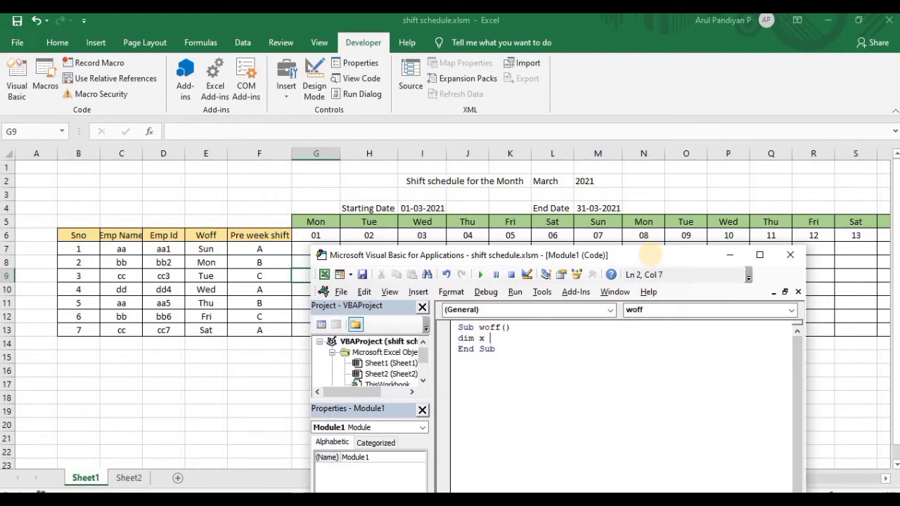
pyautogui.write('I')
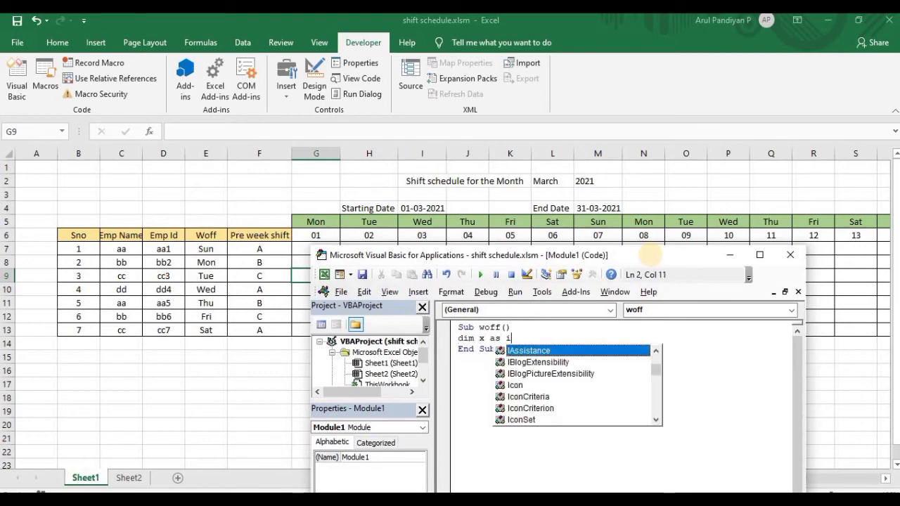
pyautogui.write('nt')
pyautogui.press('Tab')
pyautogui.press('Return')
pyautogui.write('dim y')
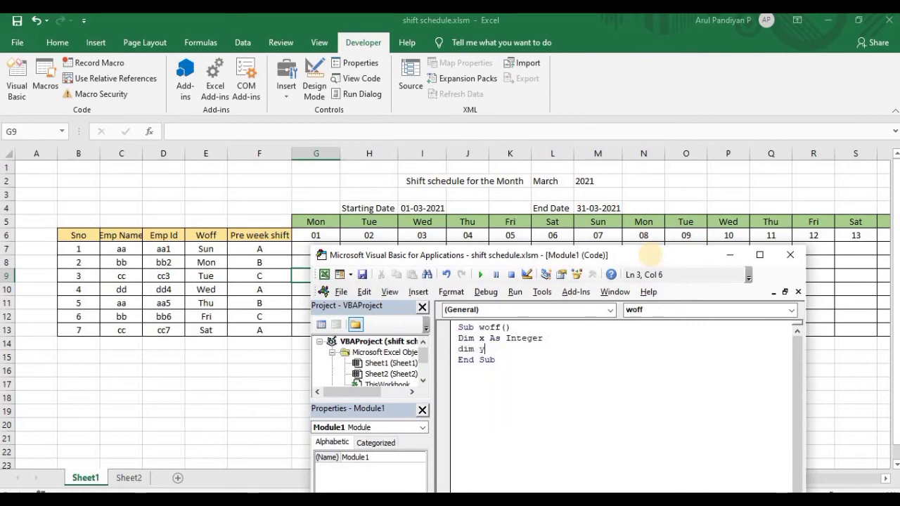
pyautogui.write('In')
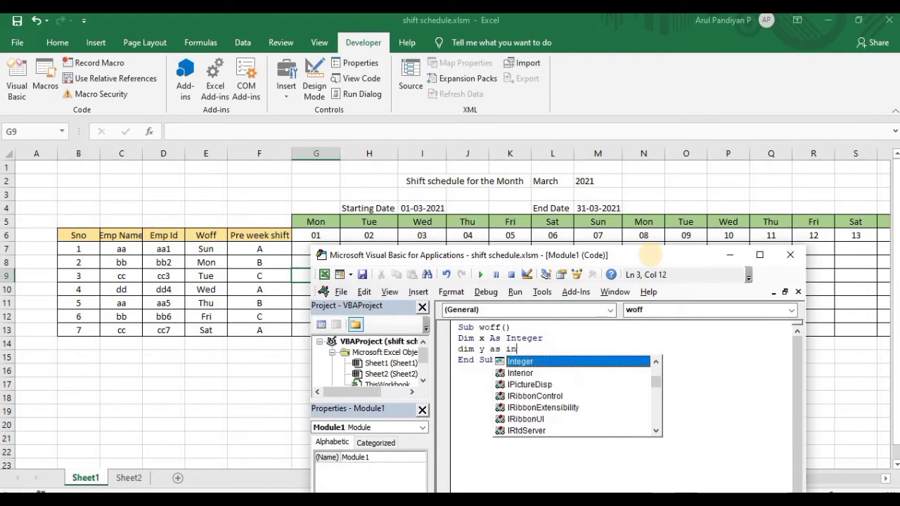
pyautogui.press('Tab')
pyautogui.press('Return')
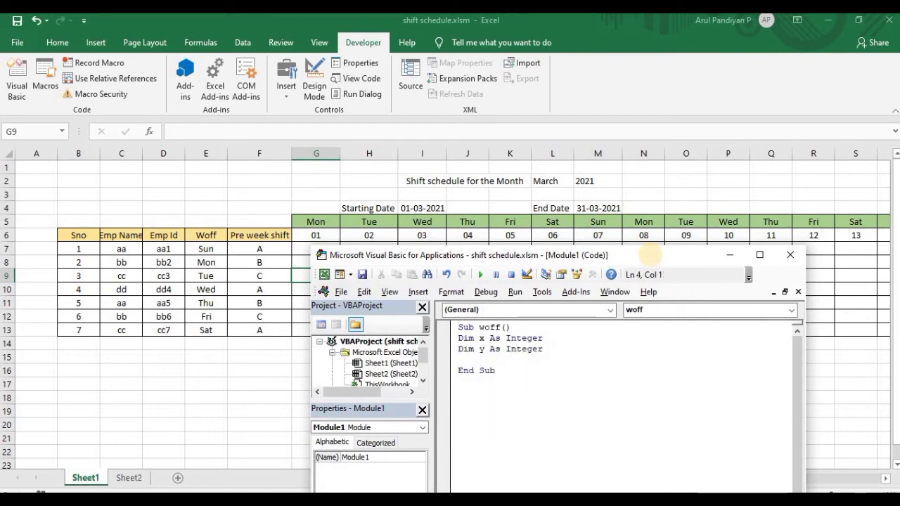
pyautogui.press('Return')
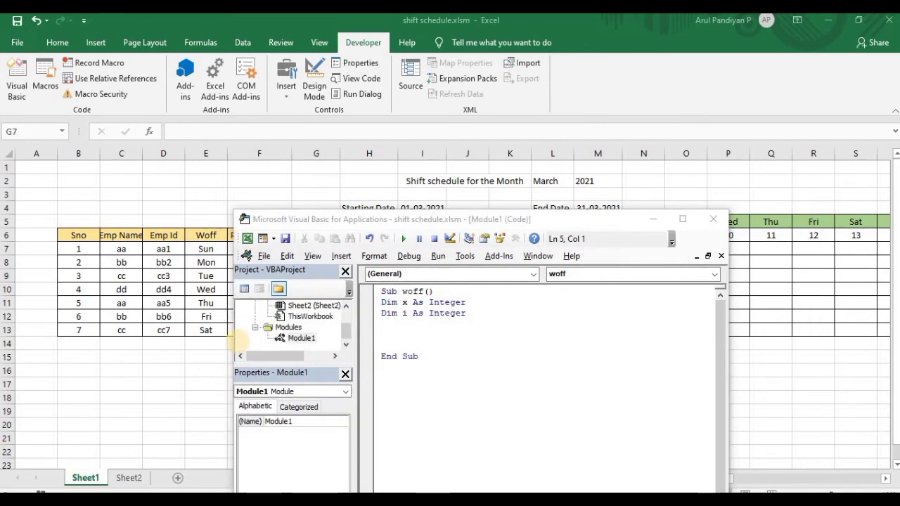
# - Add nested loops For x = 7 To 13 and For y = 7 To 37 in woff
pyautogui.click(389, 332)
pyautogui.write('F')
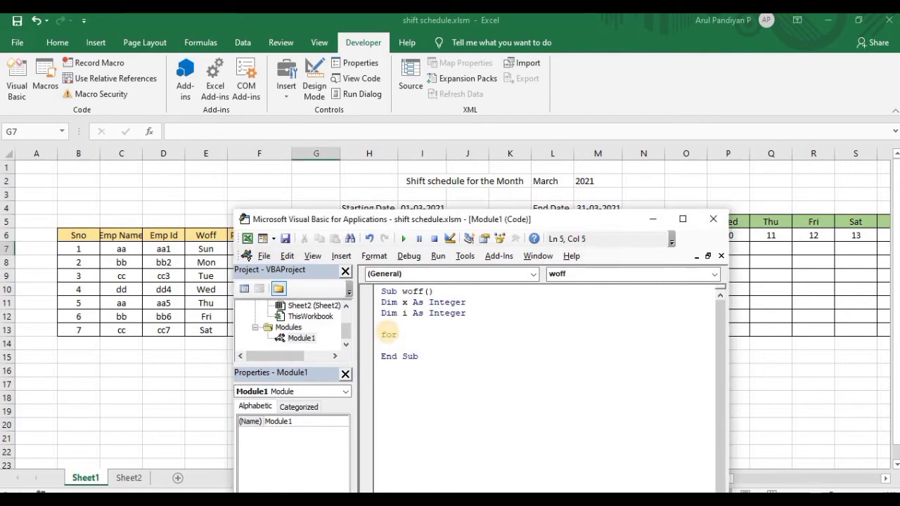
pyautogui.write('x ')
pyautogui.write('= to')
pyautogui.write(' 13')
pyautogui.press('Return')
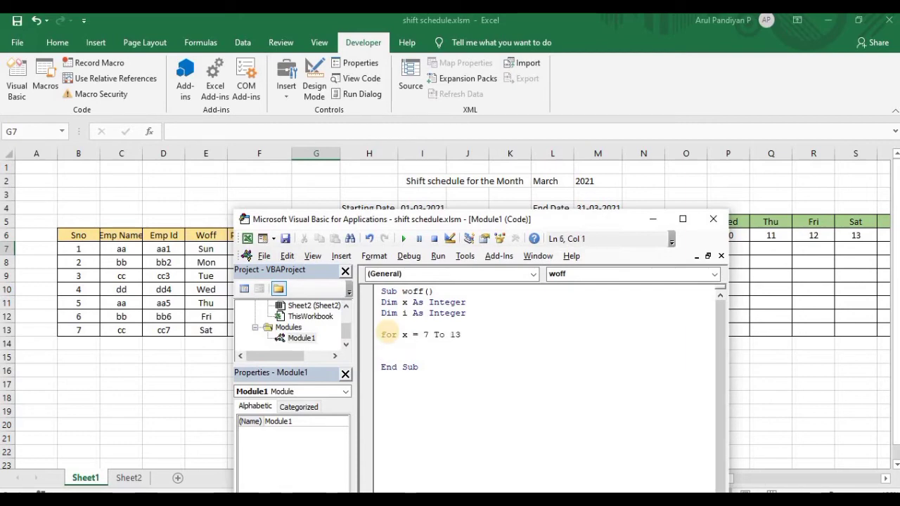
pyautogui.write('for ')
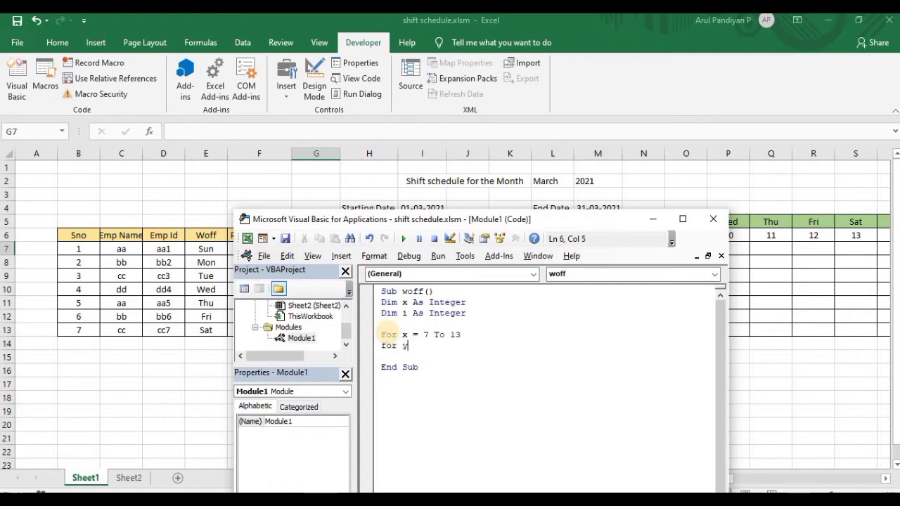
pyautogui.write('y')
pyautogui.write('= 7')
pyautogui.write(' to 37')
pyautogui.press('Return')
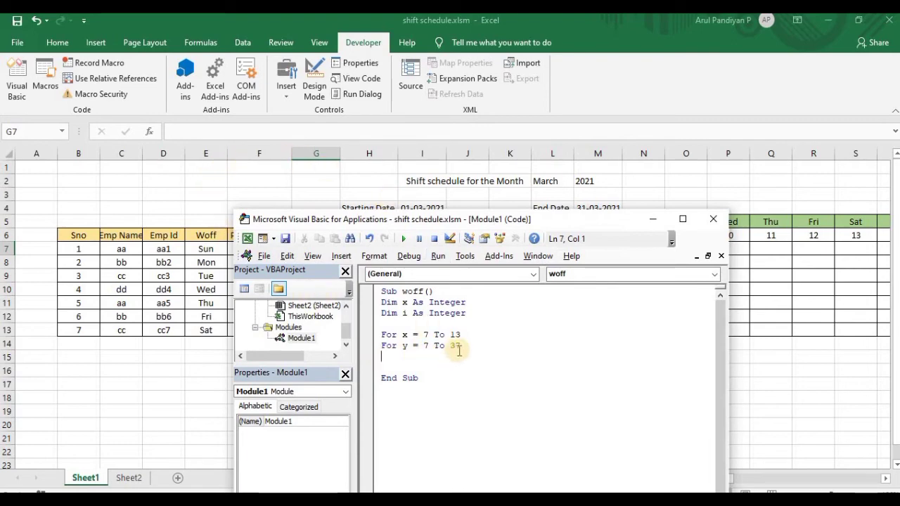
pyautogui.press('Return')
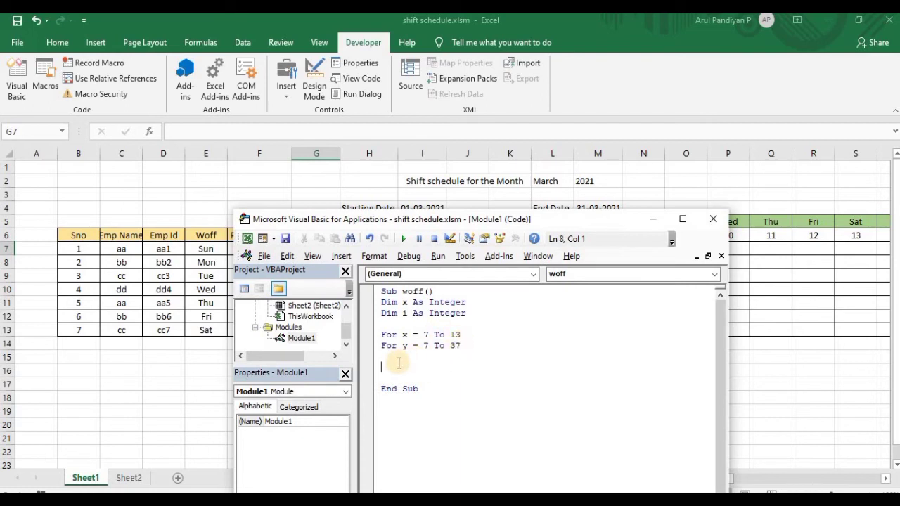
# - Add If Cells(5, i).Value = Cells(x, 5).Value Then, setting Cells(x, i).Value = "OFF"
pyautogui.write('if ')
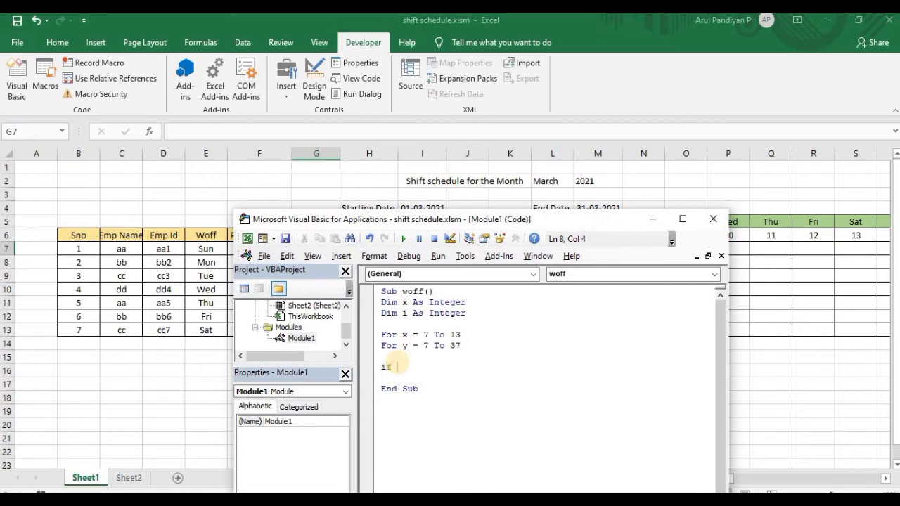
pyautogui.write('cells')
pyautogui.write('(5')
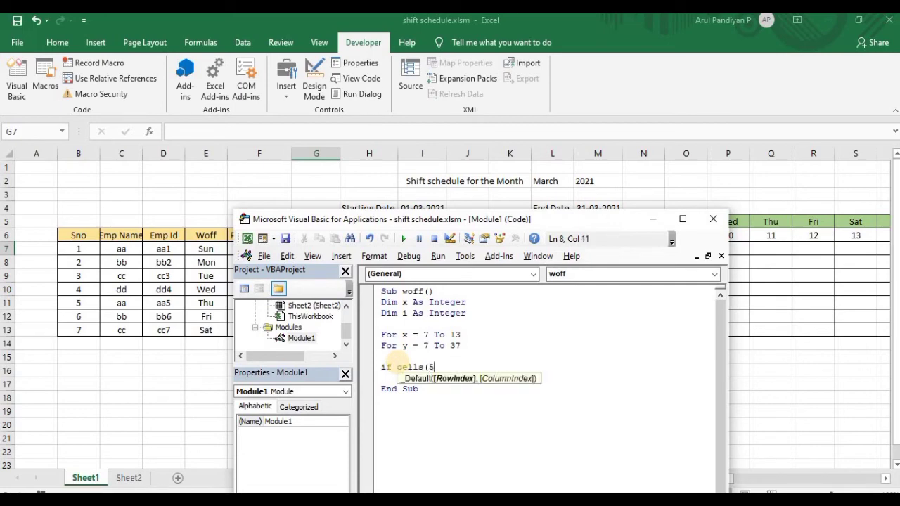
pyautogui.write(',i')
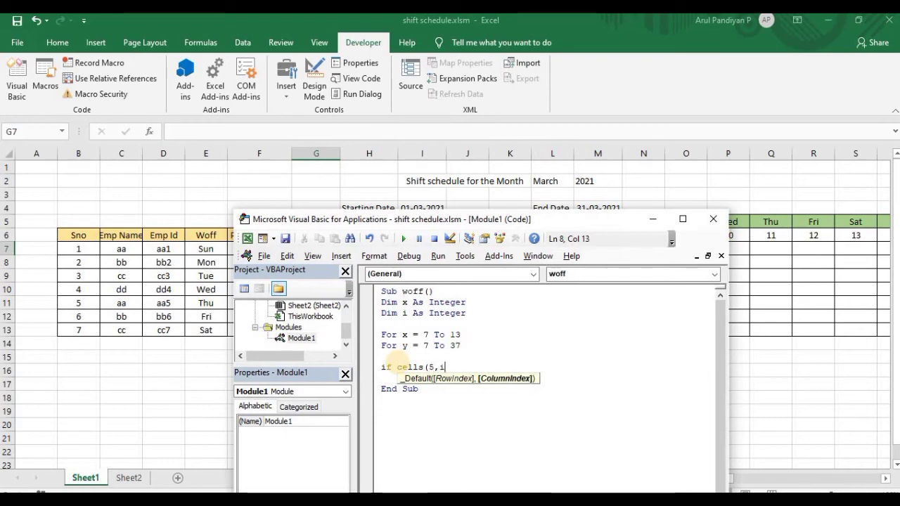
pyautogui.write(')')
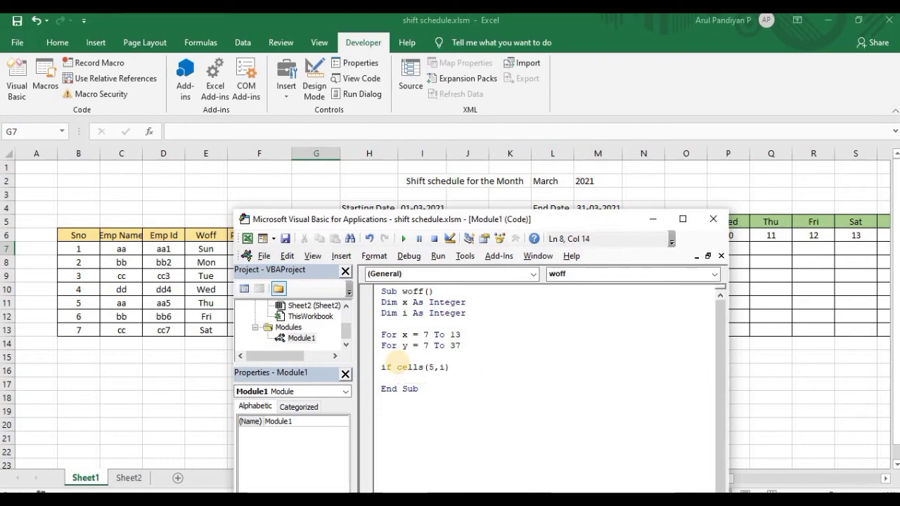
pyautogui.write('.value')
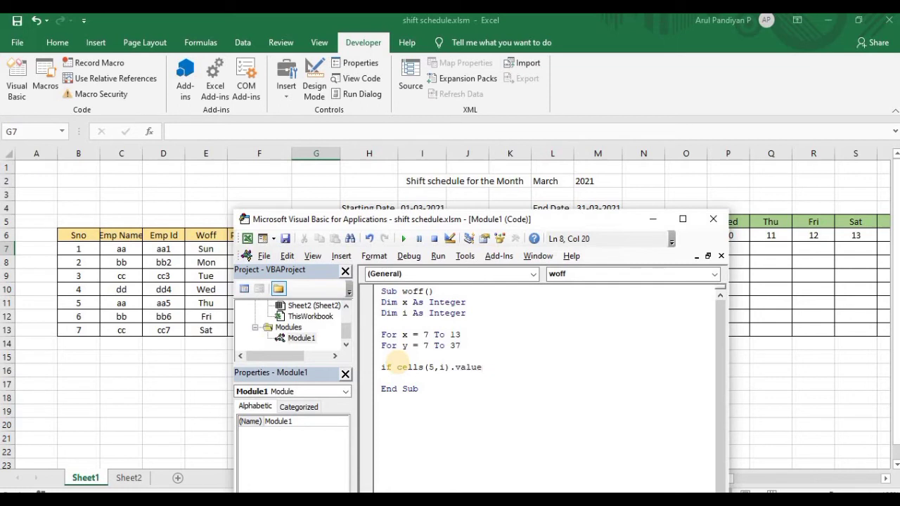
pyautogui.write('=cells(')
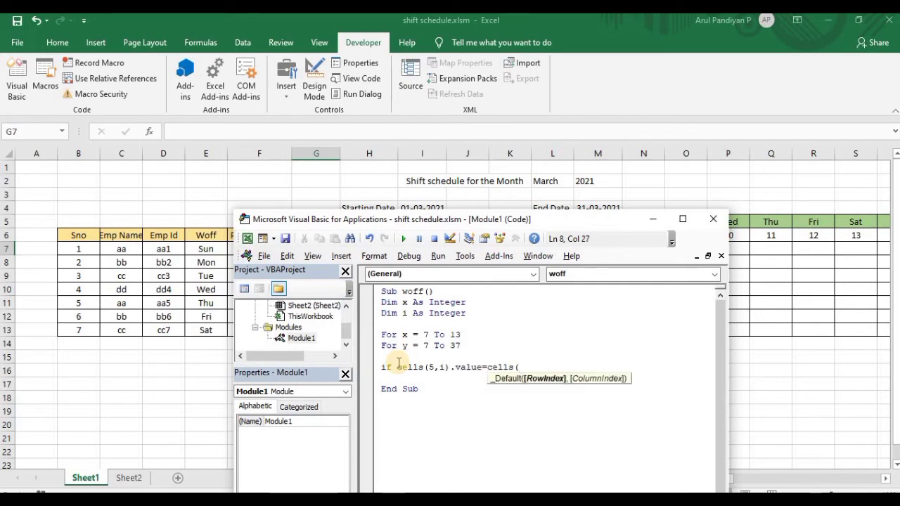
pyautogui.write('x,')
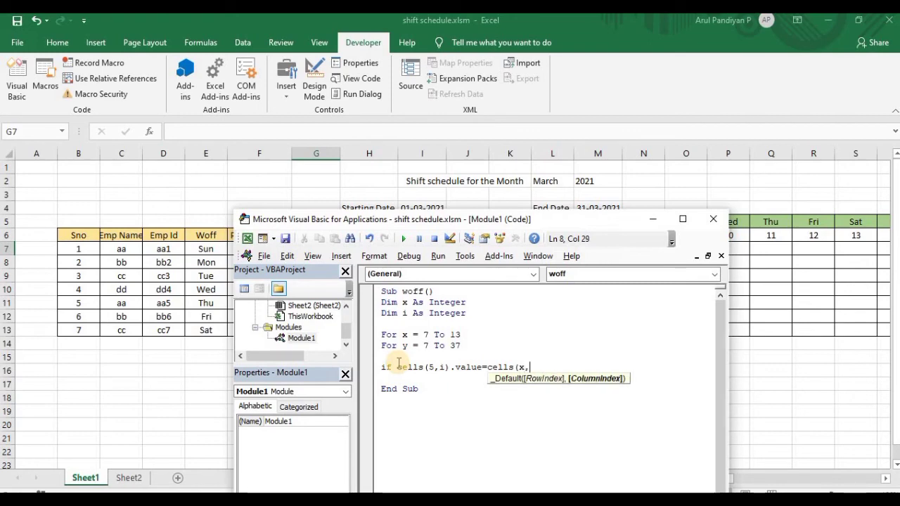
pyautogui.write('5).')
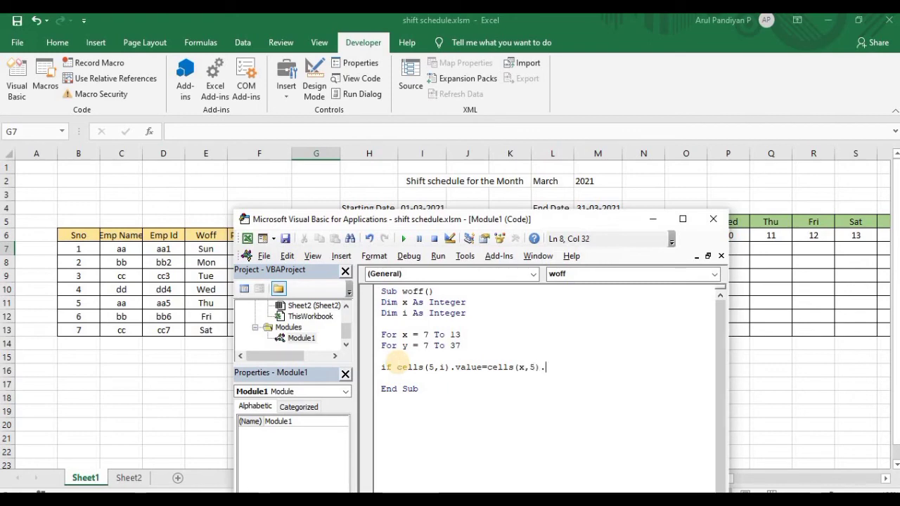
pyautogui.write('alue T')
pyautogui.write(' hen')
pyautogui.press('Return')
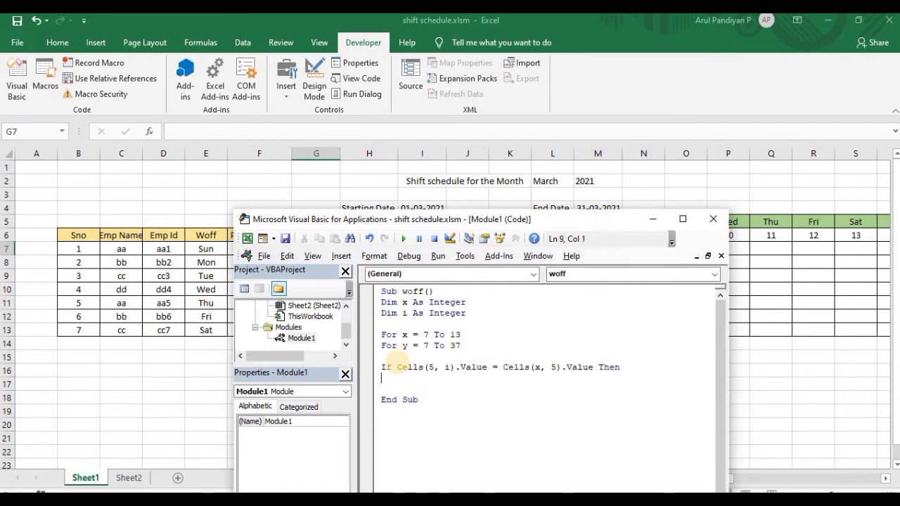
pyautogui.write('cells')
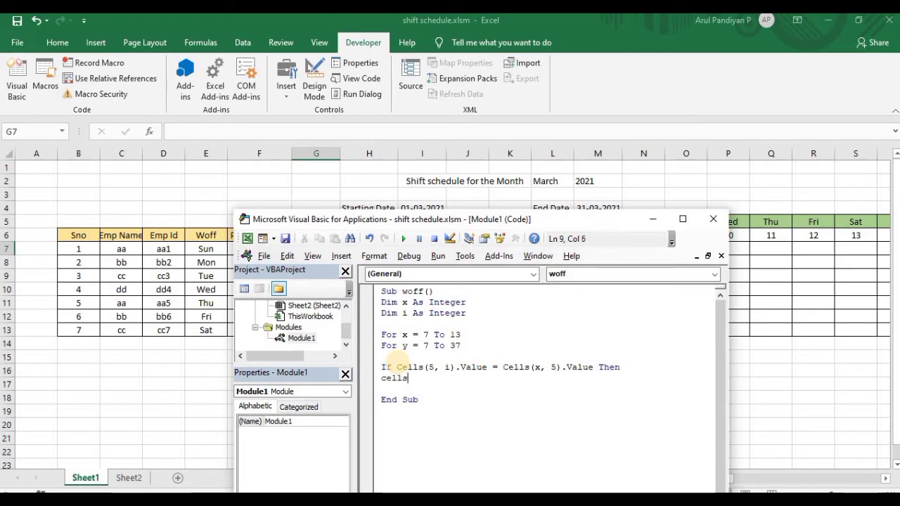
pyautogui.write('(x')
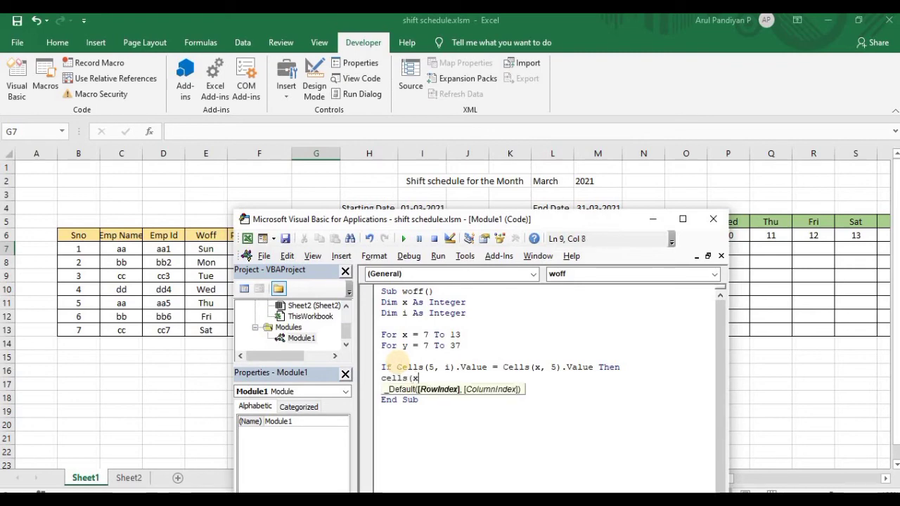
pyautogui.write(',')
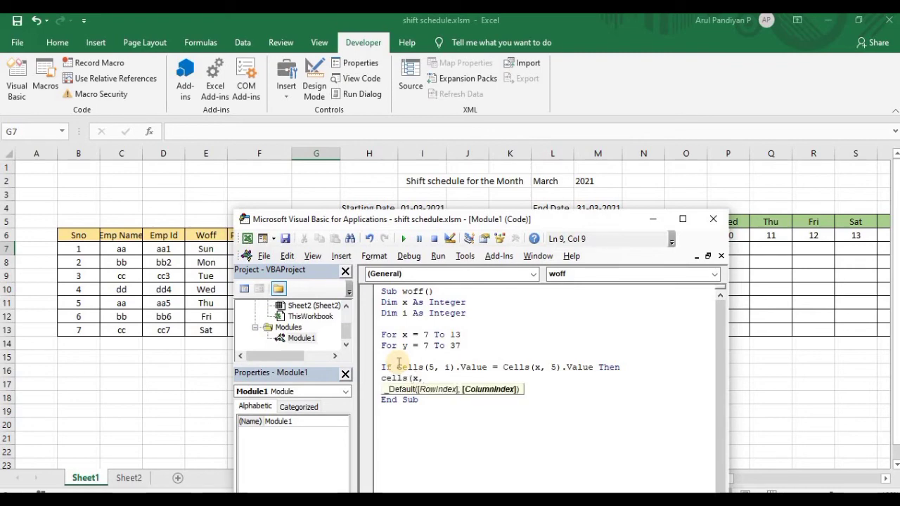
pyautogui.write('i')
pyautogui.write(').v')
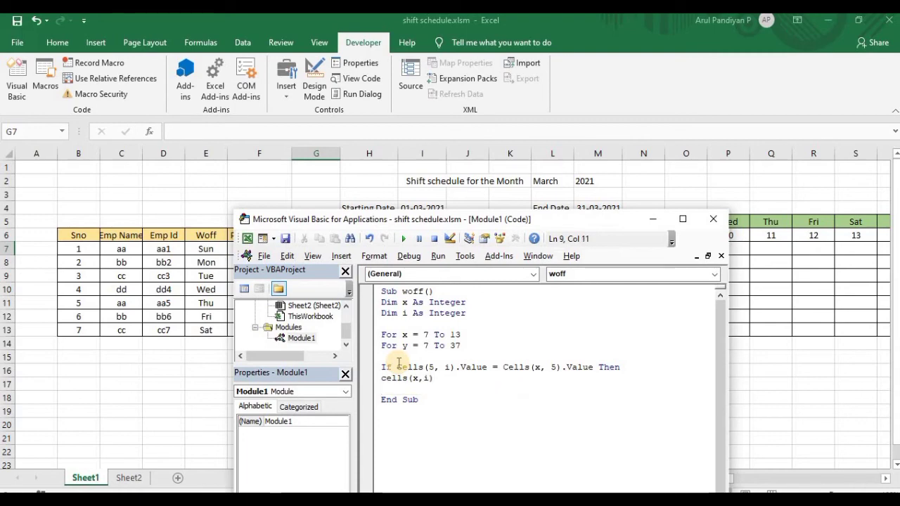
pyautogui.write('alu')
pyautogui.write('e="')
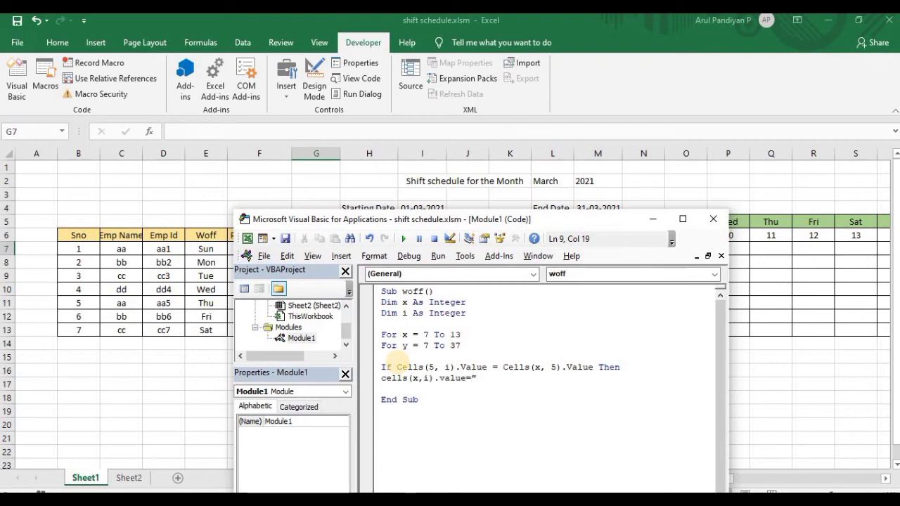
pyautogui.write('OFF')
pyautogui.write('"')
pyautogui.press('Return')
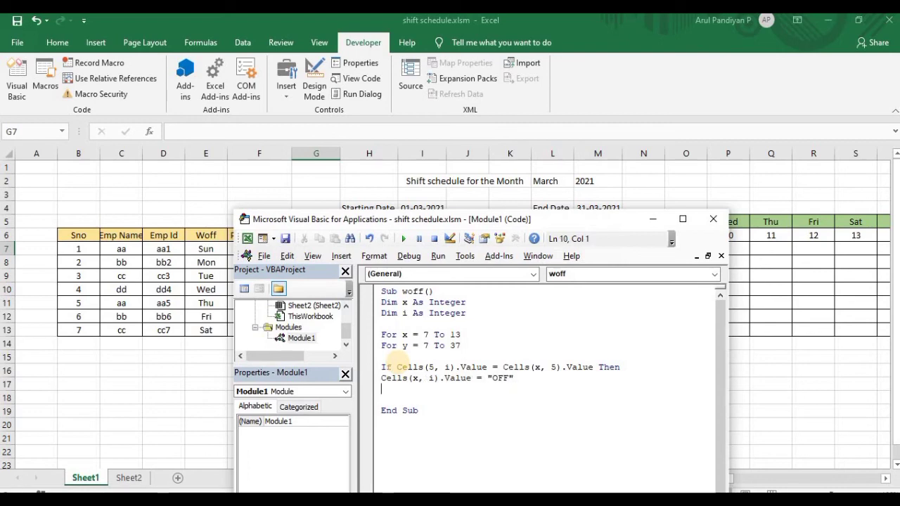
# - Change the column loop variable from y to i and fix the i declaration
pyautogui.doubleClick(406, 344)
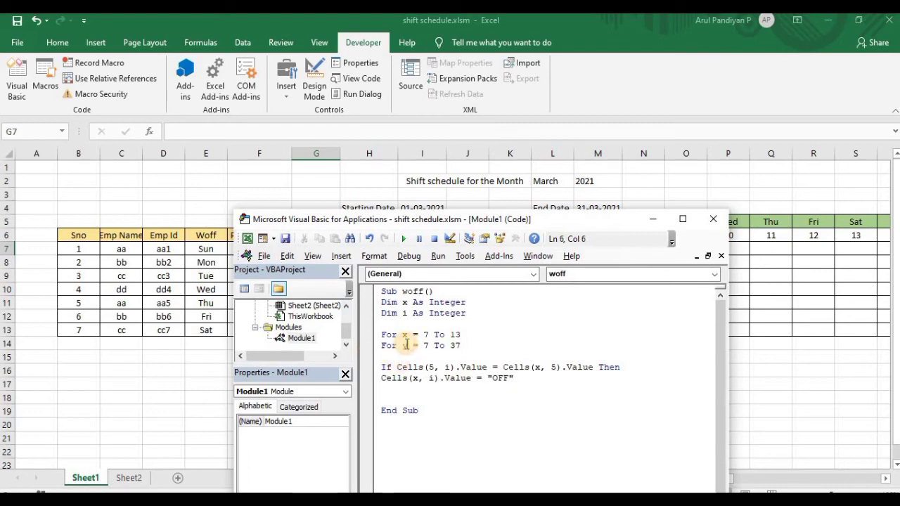
pyautogui.press('Delete')
pyautogui.write('i')
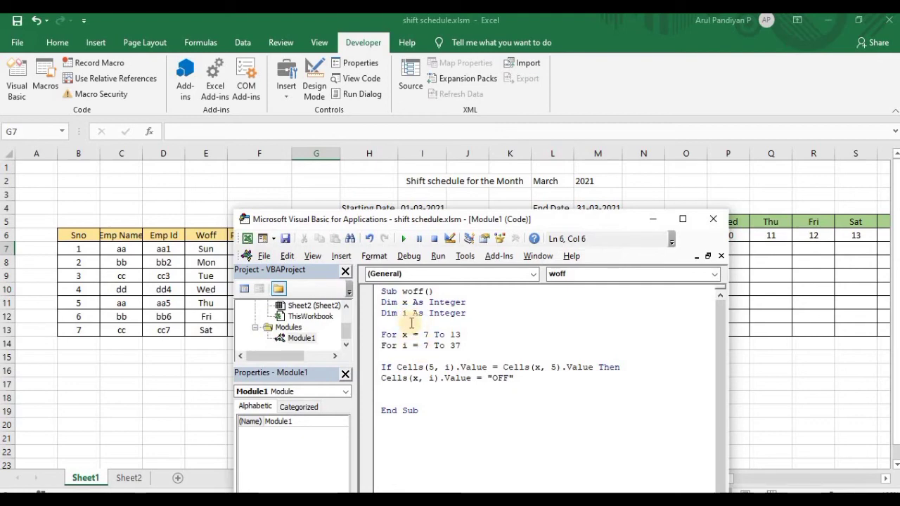
pyautogui.click(408, 314)
pyautogui.press('BackSpace')
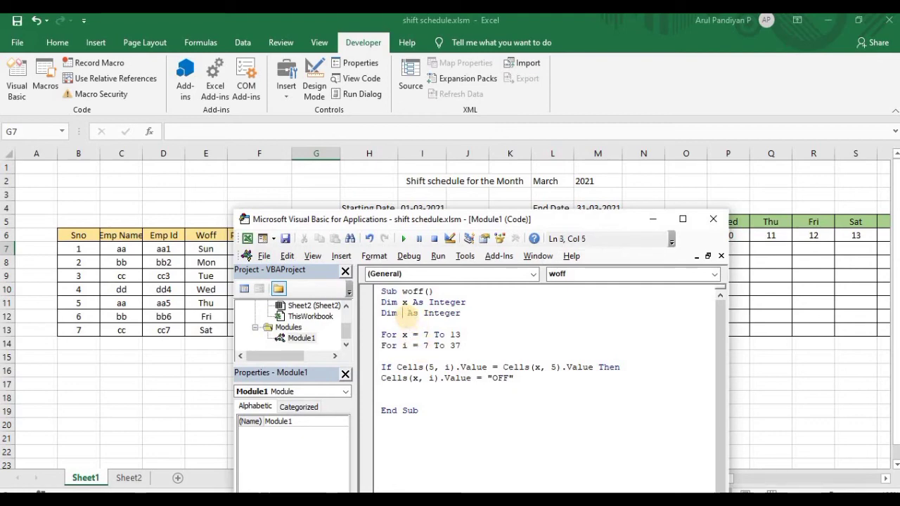
pyautogui.write('i')
pyautogui.click(438, 368)
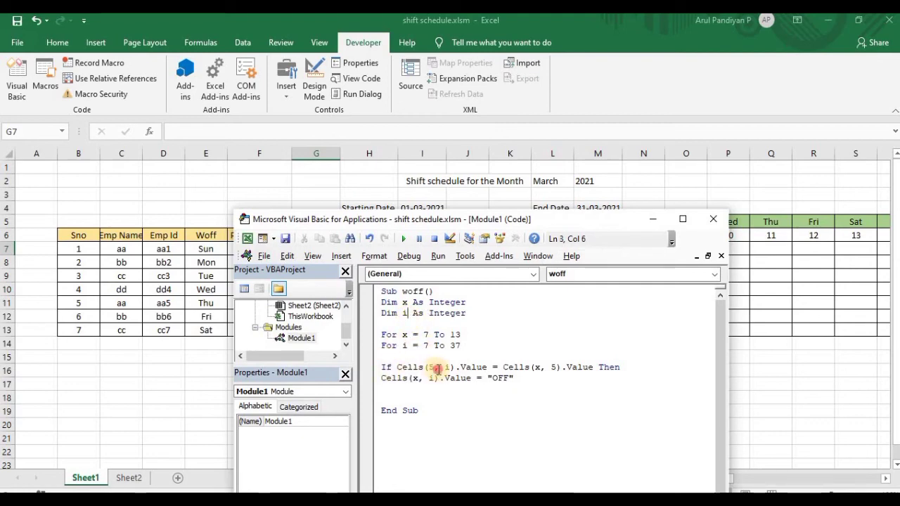
# - Close the code with End If, Next i and Next x below the OFF line
pyautogui.click(535, 387)
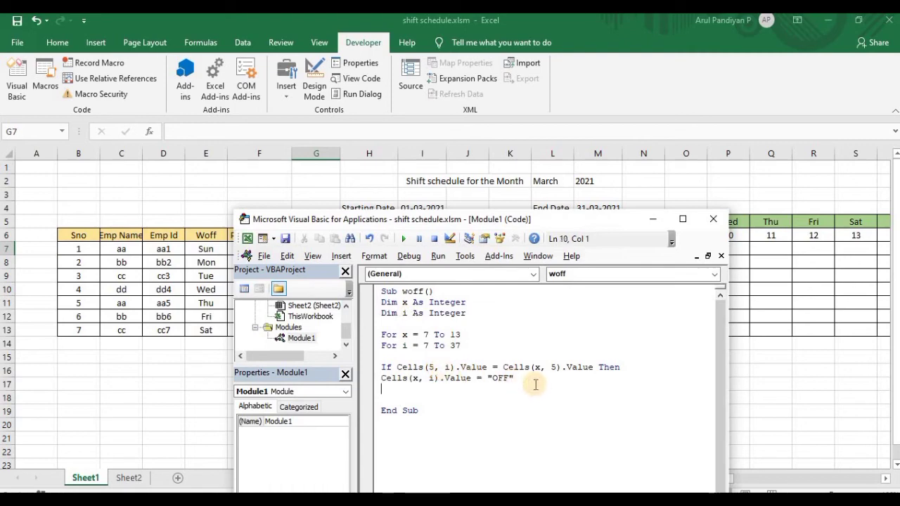
pyautogui.write('th')
pyautogui.press('BackSpace')
pyautogui.press('BackSpace')
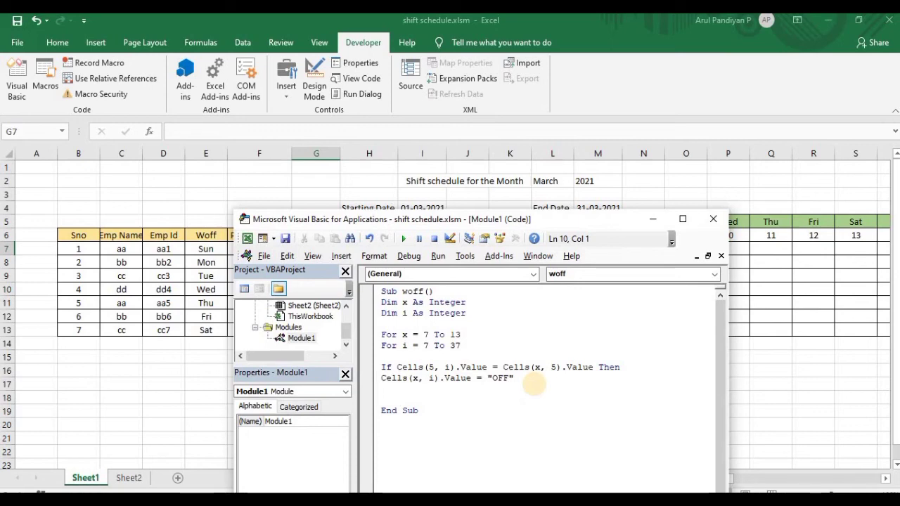
pyautogui.write('en')
pyautogui.write('d if')
pyautogui.press('Return')
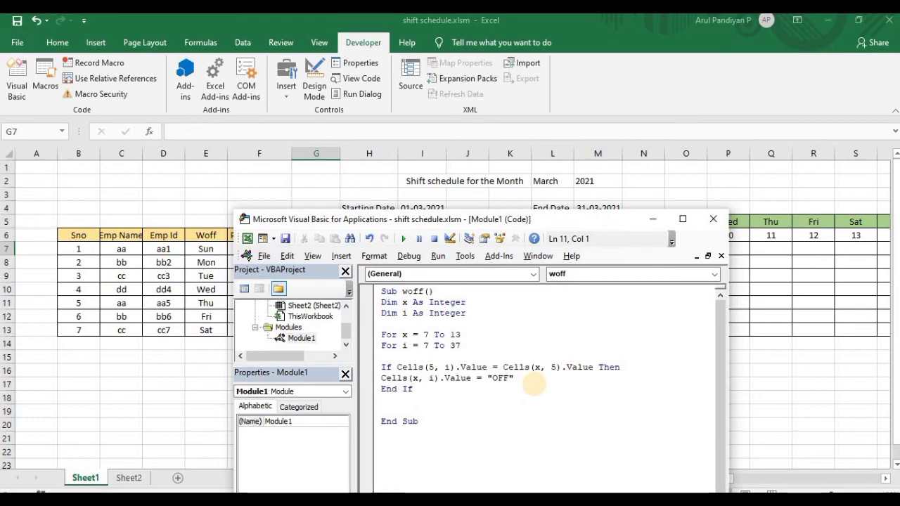
pyautogui.write('n')
pyautogui.write('t ')
pyautogui.write('i')
pyautogui.press('Return')
pyautogui.write('nex')
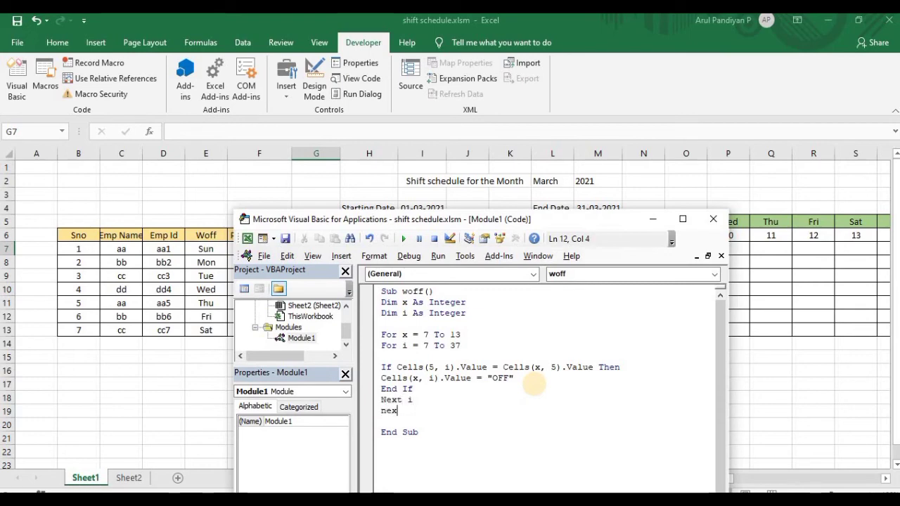
pyautogui.write('t x')
pyautogui.click(492, 323)
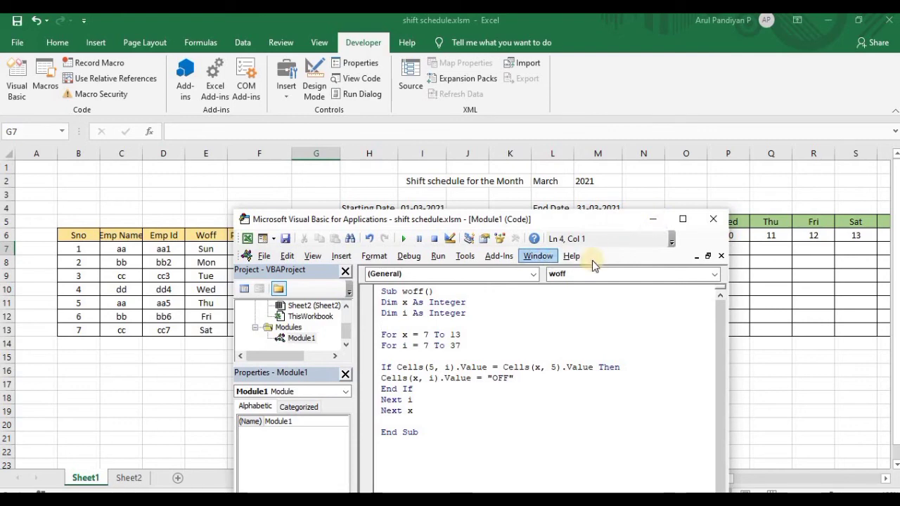
# - Run woff and scroll across the March grid to check the OFF days
pyautogui.click(405, 240)
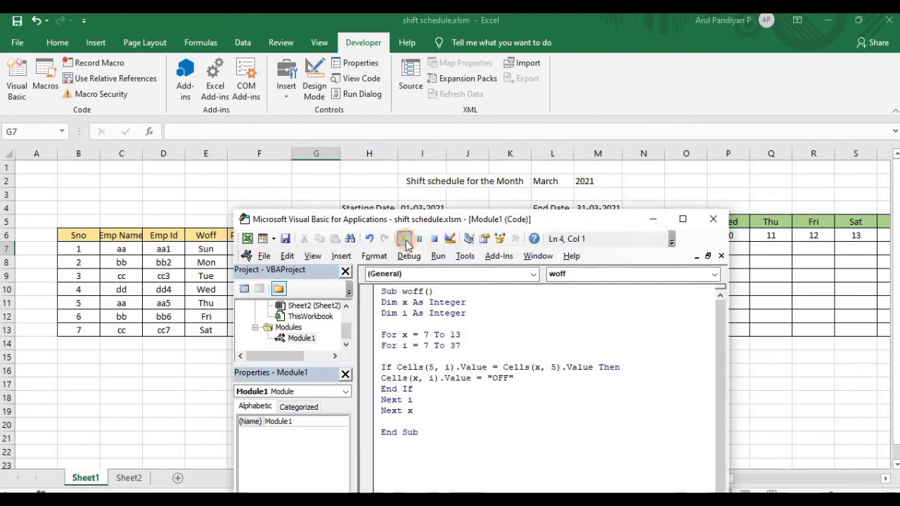
pyautogui.click(656, 221)
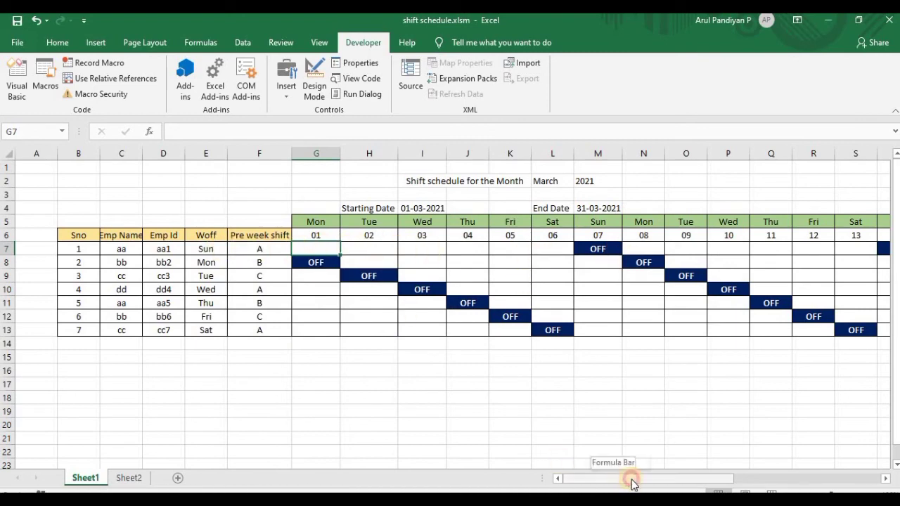
pyautogui.moveTo(632, 483); pyautogui.dragTo(701, 483)
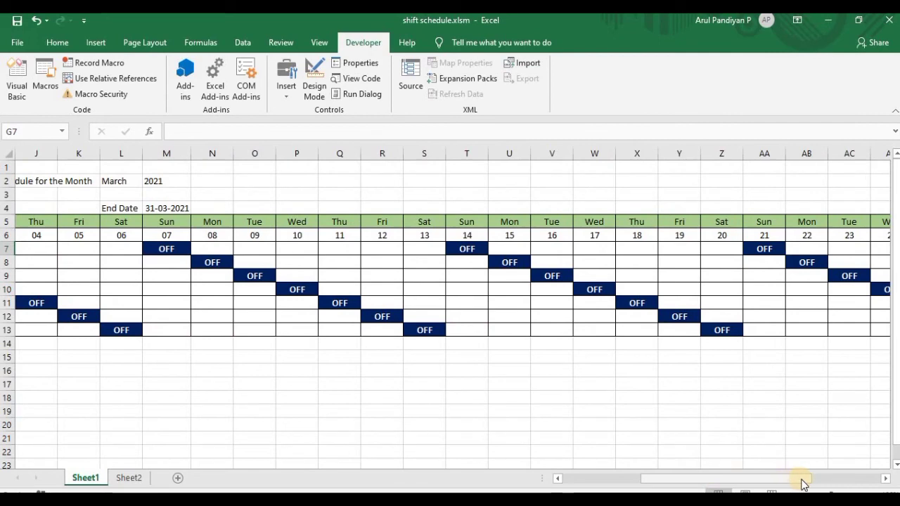
pyautogui.moveTo(795, 479)
pyautogui.mouseDown()
pyautogui.moveTo(893, 480)
pyautogui.moveTo(650, 485)
pyautogui.mouseUp()
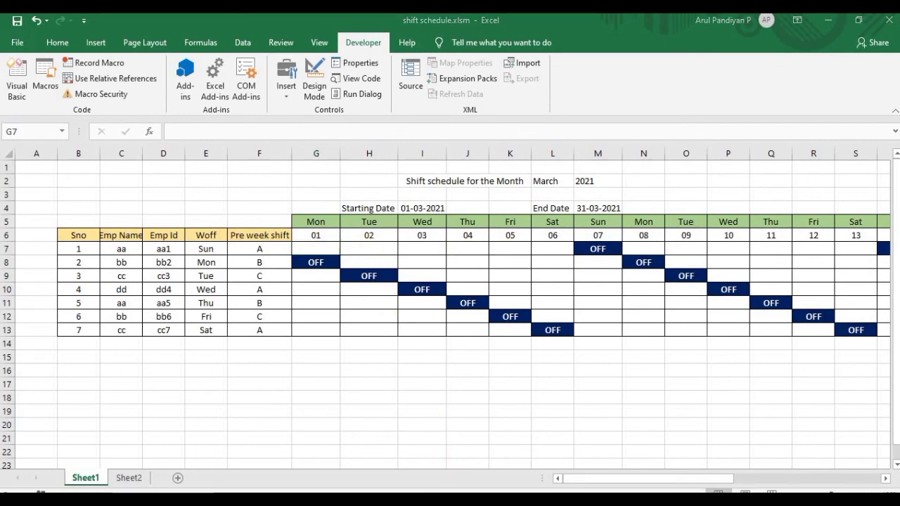
# - Below woff, create Sub shift declaring x and i As Integer
pyautogui.moveTo(339, 501)
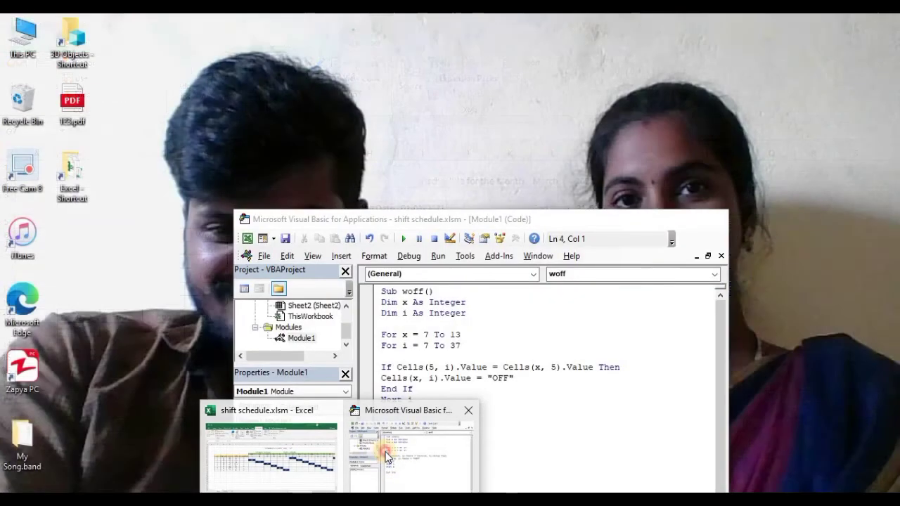
pyautogui.click(385, 453)
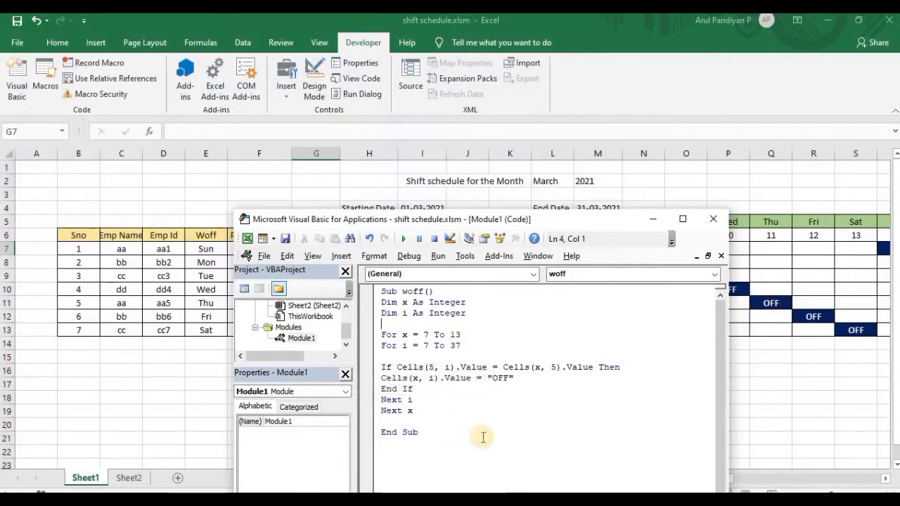
pyautogui.click(413, 453)
pyautogui.press('Return')
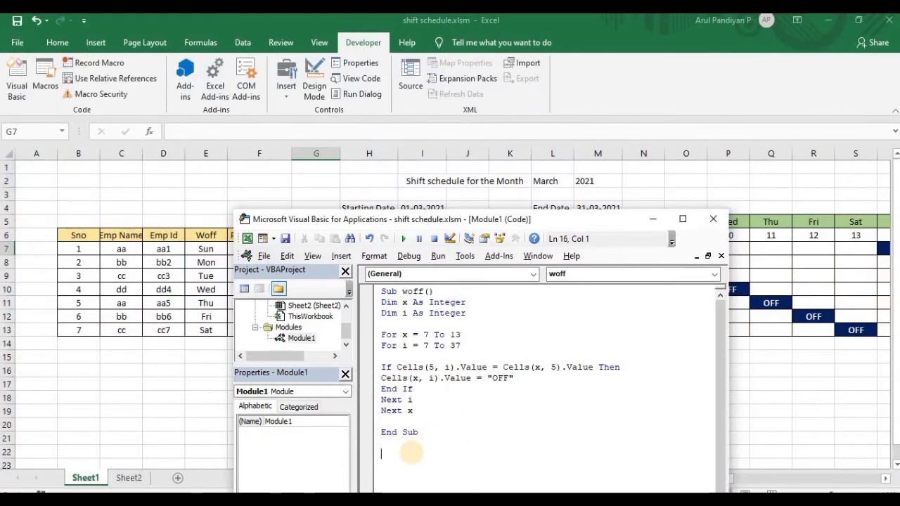
pyautogui.press('Return')
pyautogui.write('sub s')
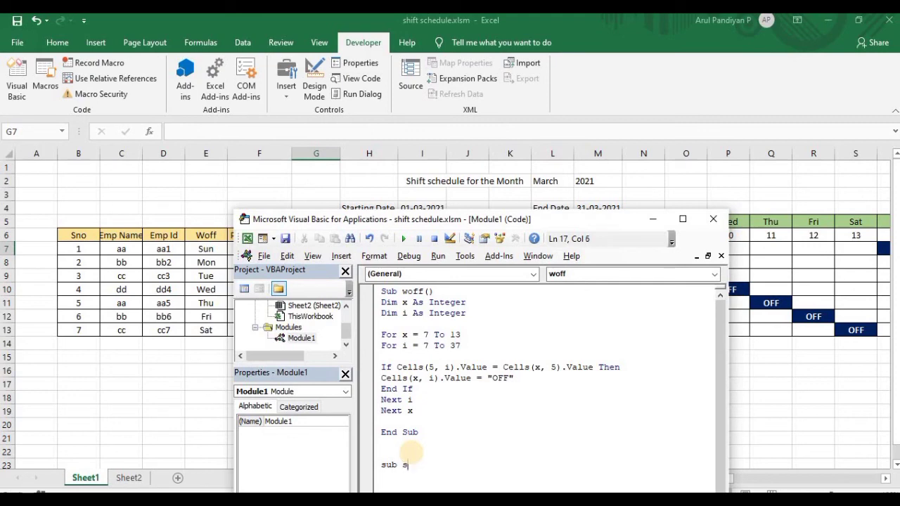
pyautogui.write('hift')
pyautogui.press('Return')
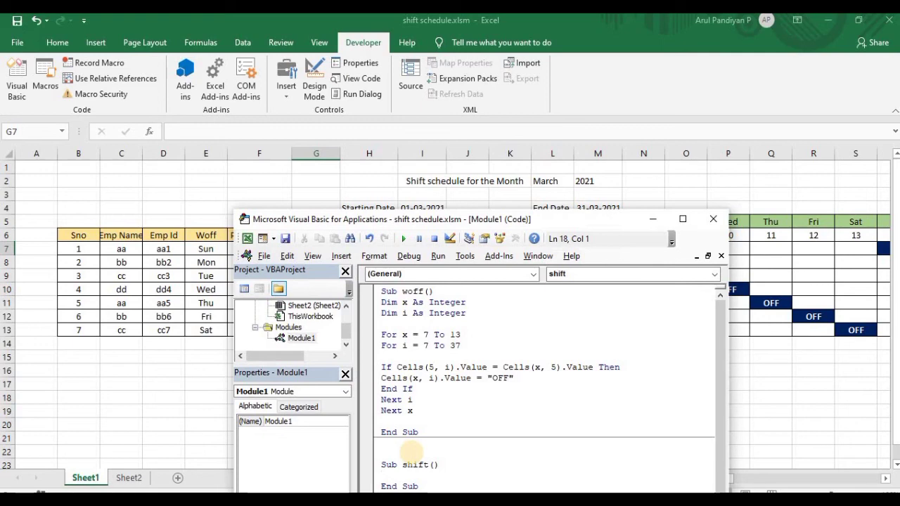
pyautogui.write('dim x ')
pyautogui.write('as in')
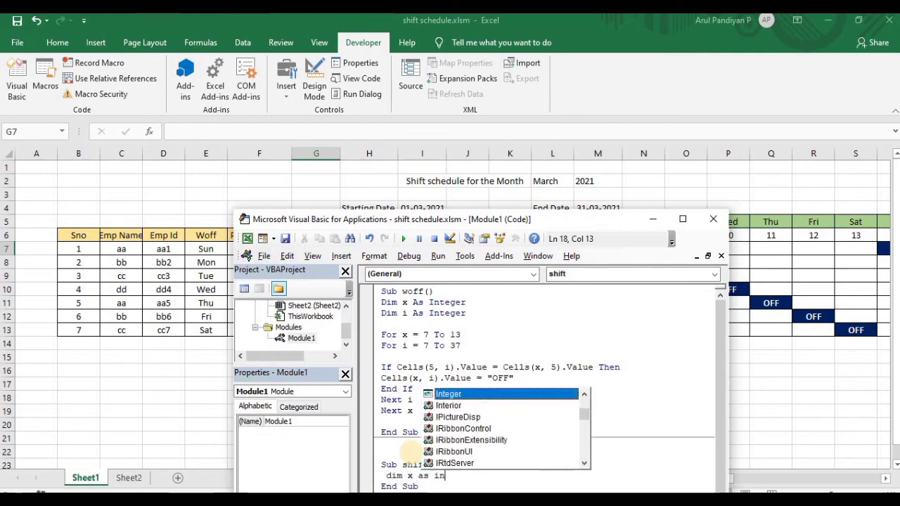
pyautogui.press('Return')
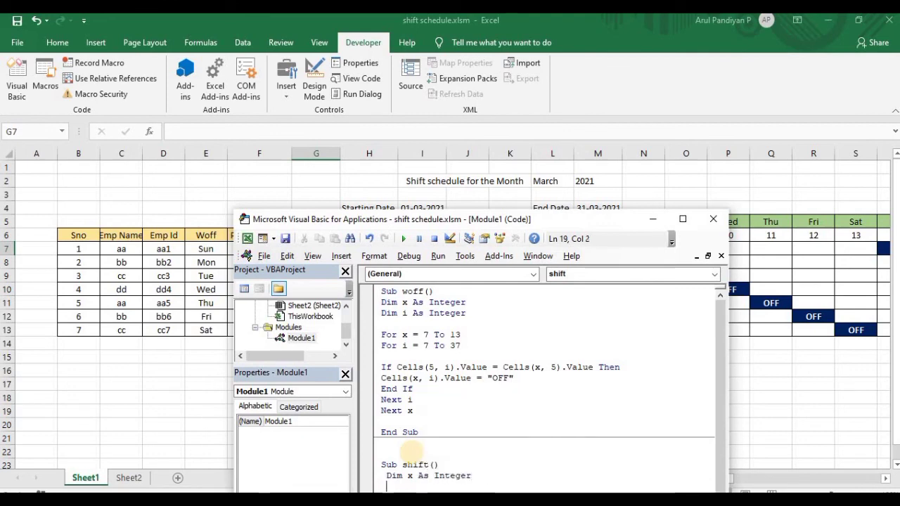
pyautogui.write('dim i a')
pyautogui.write('s i')
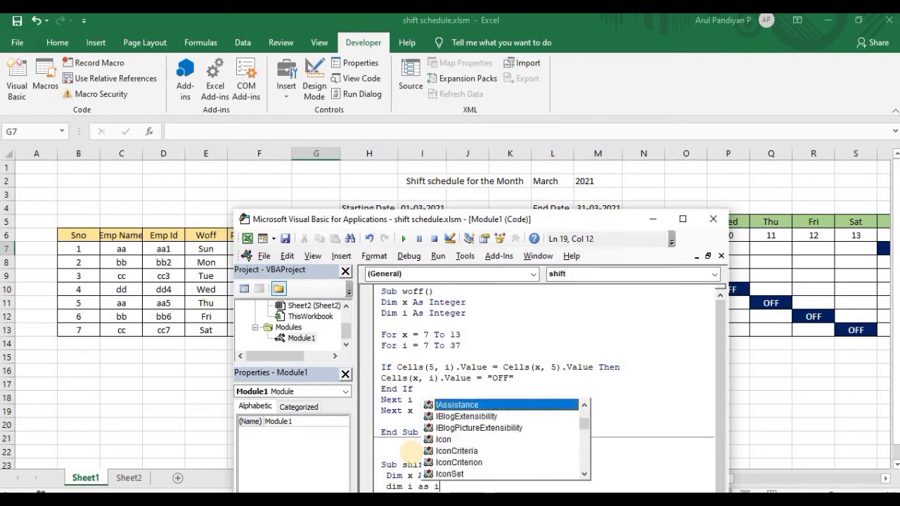
pyautogui.write('n')
pyautogui.press('Return')
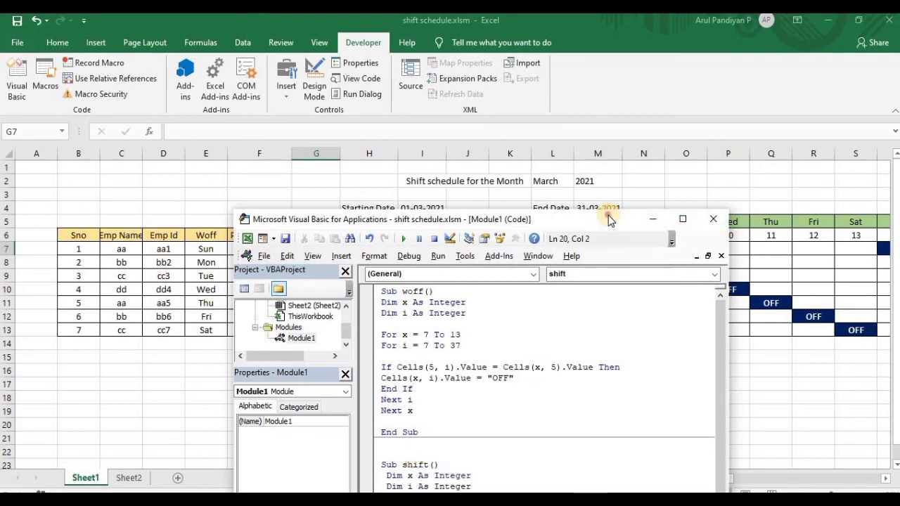
# - Add nested loops For x = 7 To 13 and For i = 7 To 37, beginning an If Cells line
pyautogui.moveTo(609, 216); pyautogui.dragTo(601, 140)
pyautogui.press('Return')
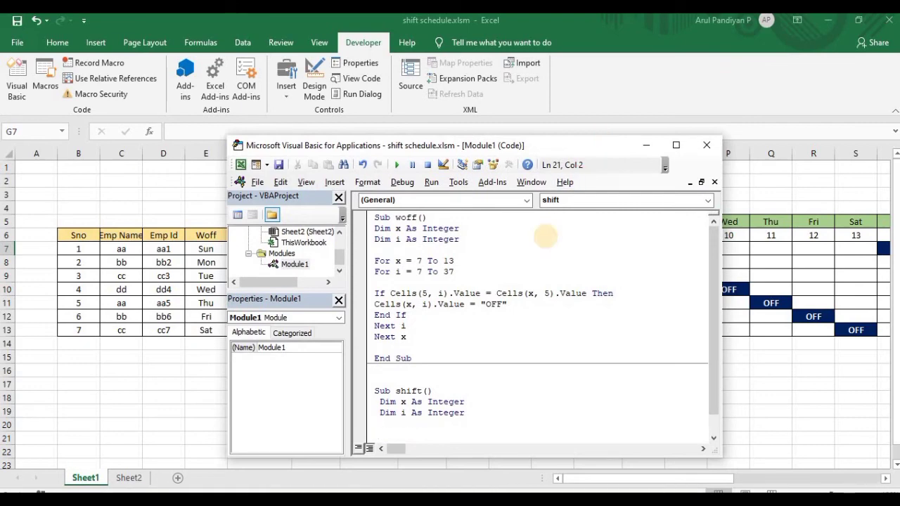
pyautogui.write('for ')
pyautogui.write('x=')
pyautogui.write('7to ')
pyautogui.write('13')
pyautogui.press('Return')
pyautogui.write('f')
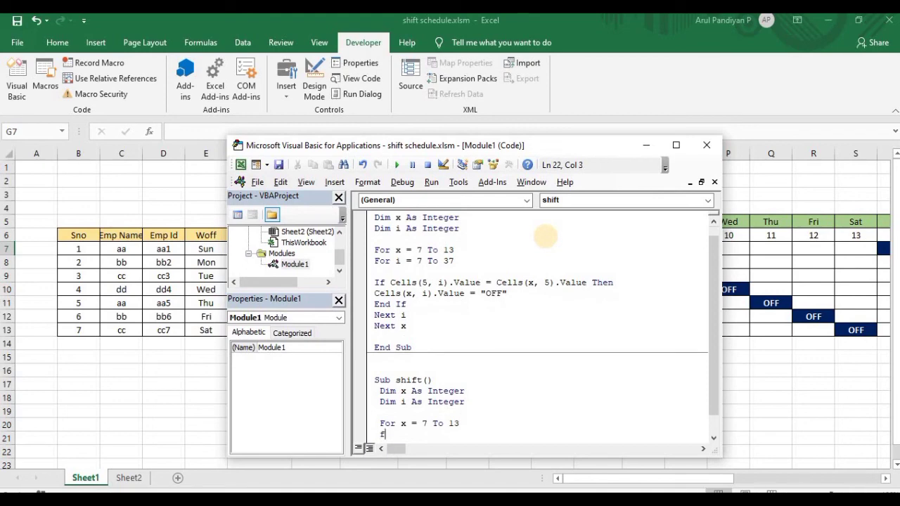
pyautogui.write('ori')
pyautogui.write('=7')
pyautogui.write('To 37')
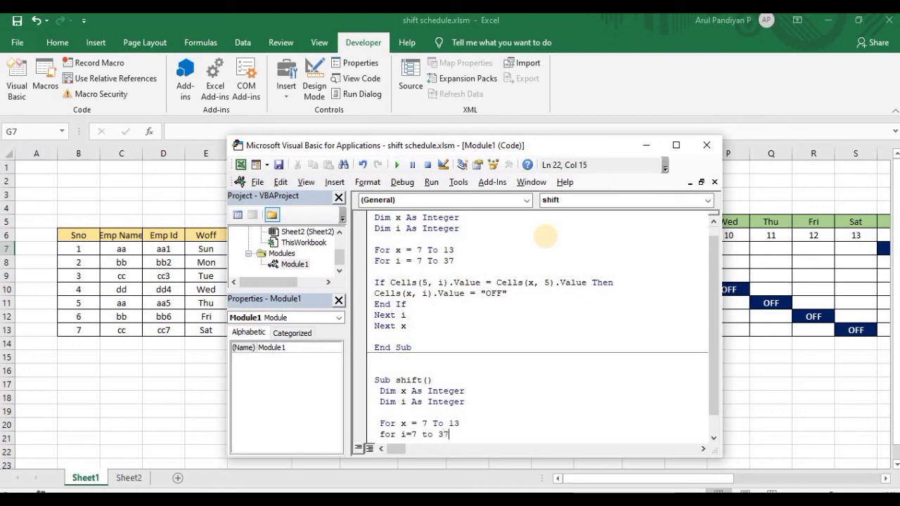
pyautogui.press('Return')
pyautogui.write('i')
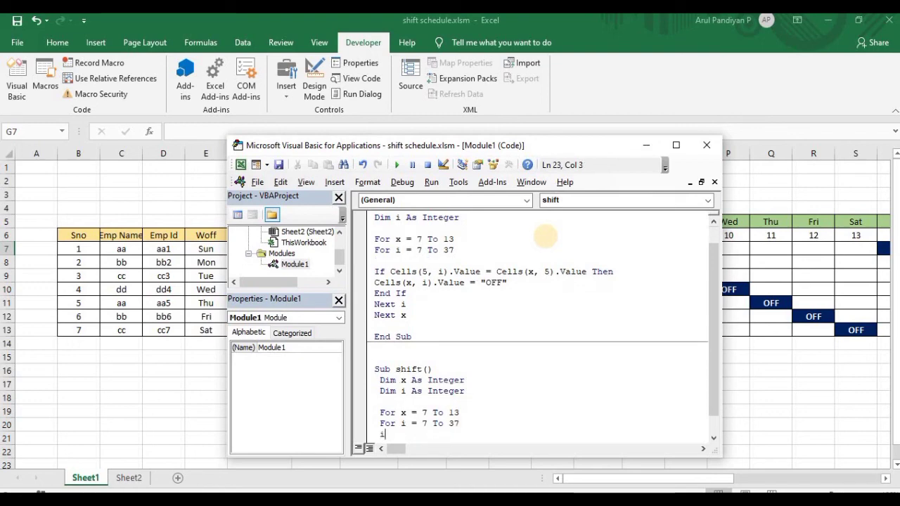
pyautogui.write('f ')
pyautogui.write('ce')
pyautogui.write('lls')
pyautogui.write('(')
# - Add an If check so an empty Cells(x, i) gets the column F shift, Cells(x, 6).Value
pyautogui.write('x')
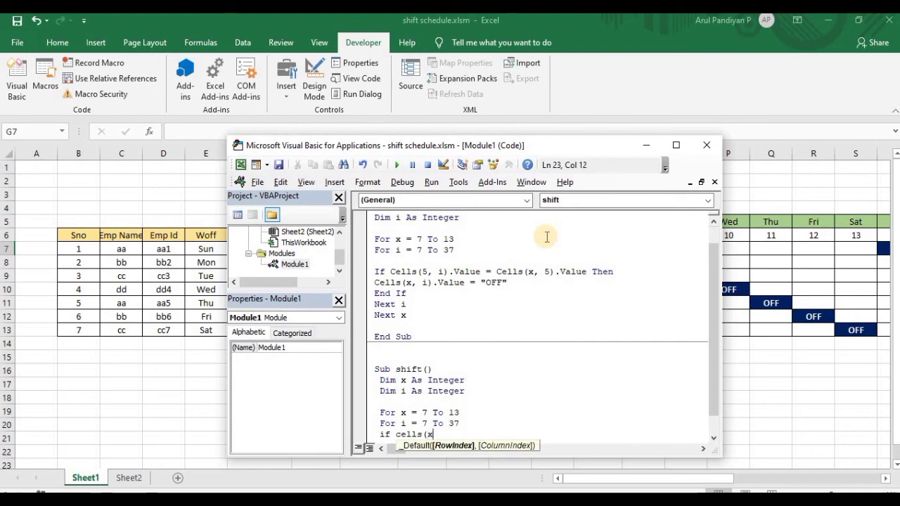
pyautogui.write(',')
pyautogui.write('i).value')
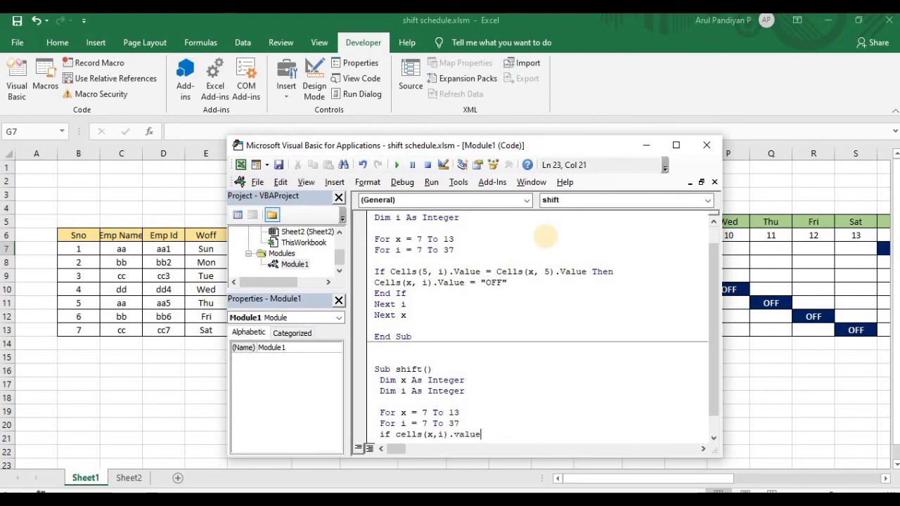
pyautogui.write('="" t')
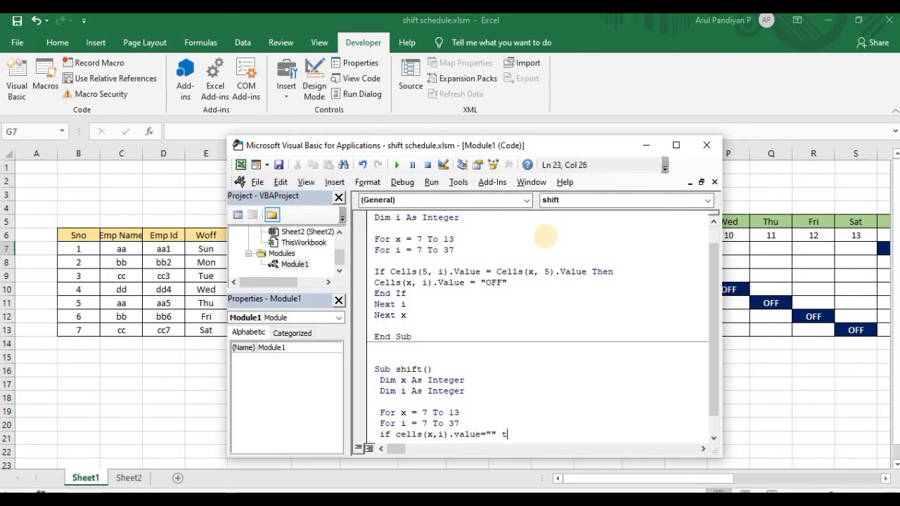
pyautogui.write('n')
pyautogui.press('Return')
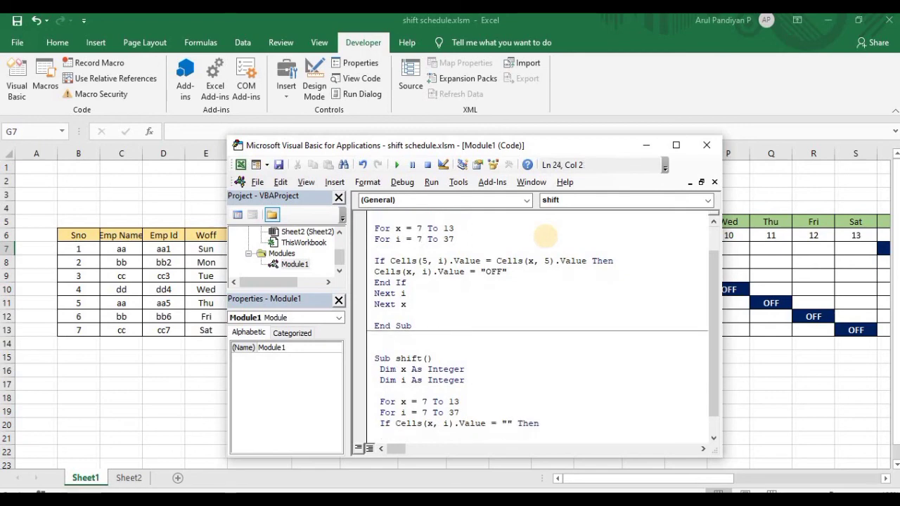
pyautogui.write('ce')
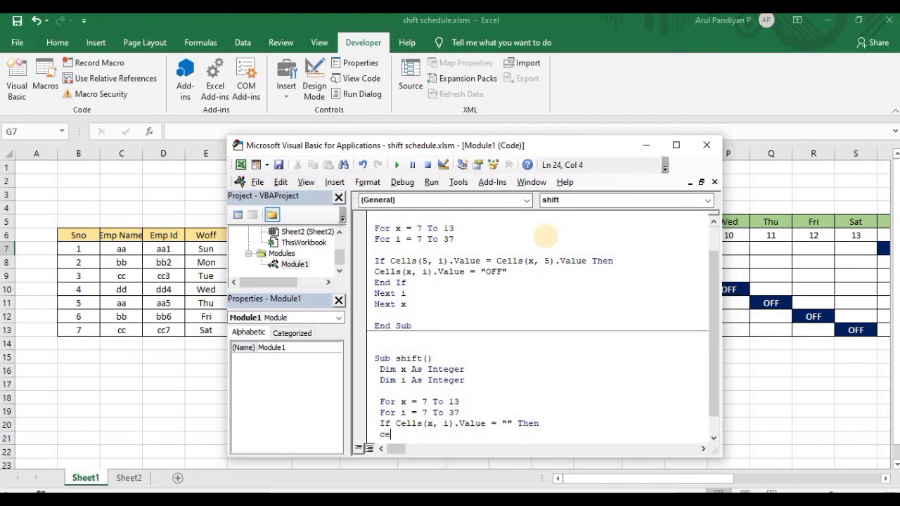
pyautogui.write('lls(')
pyautogui.write('x,i')
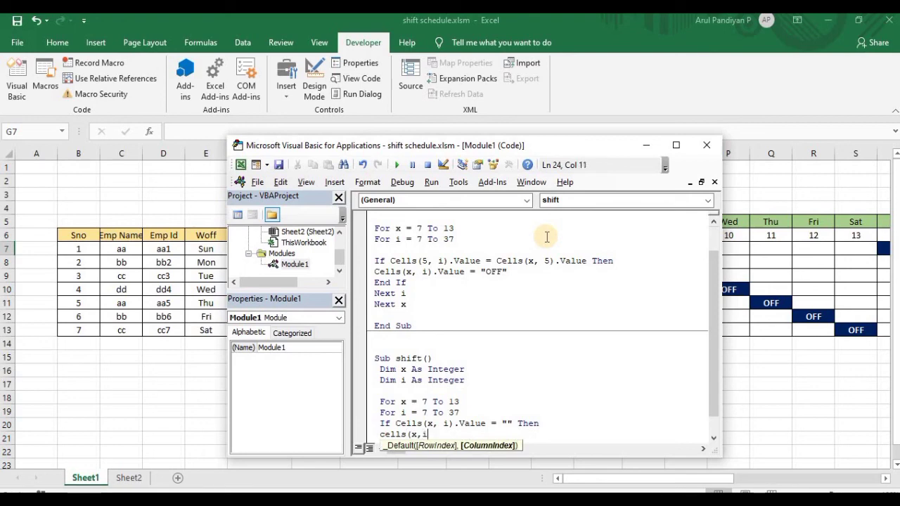
pyautogui.write(').value')
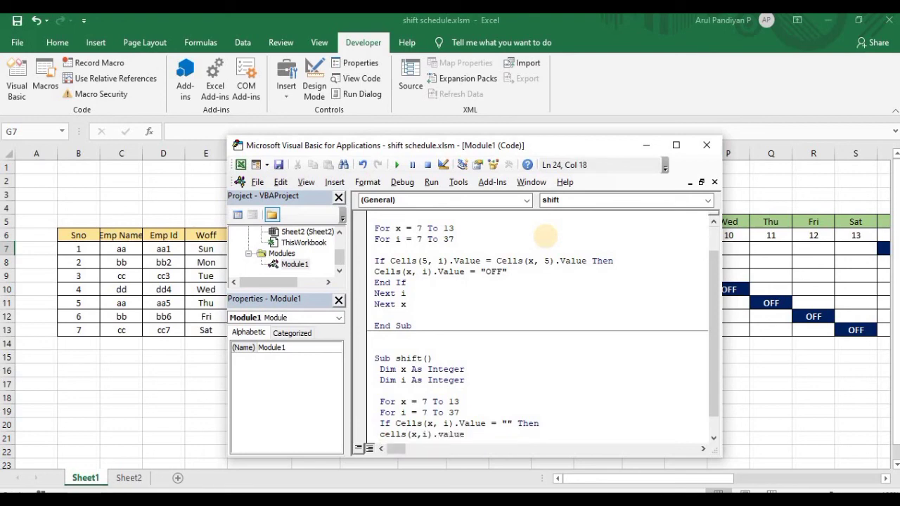
pyautogui.write('=cells')
pyautogui.write('(x')
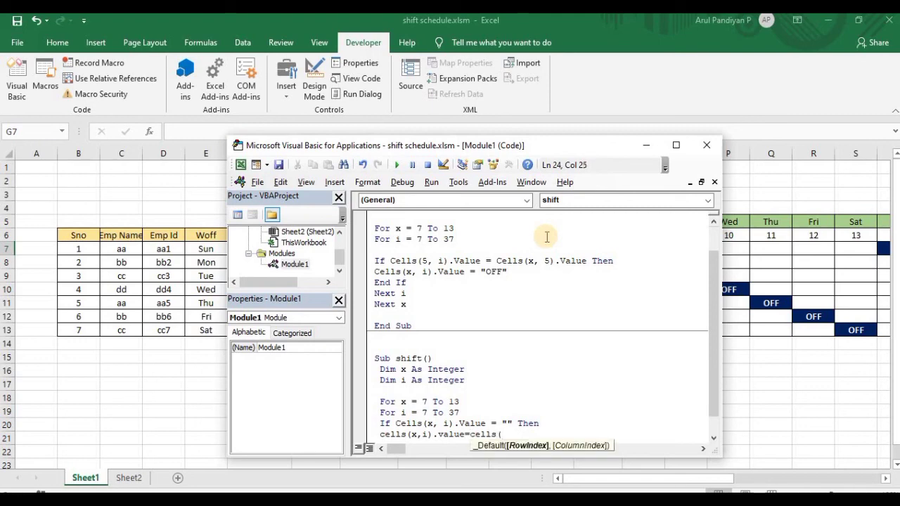
pyautogui.write(',')
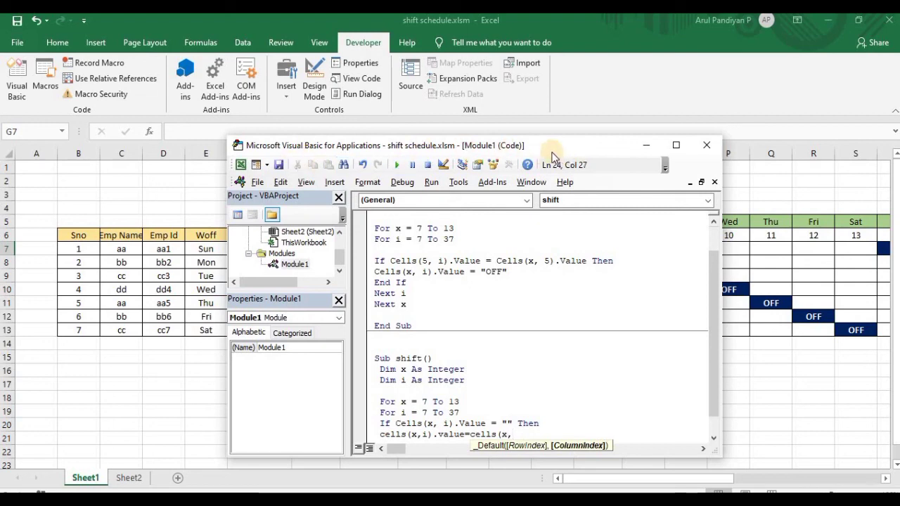
pyautogui.moveTo(584, 149); pyautogui.dragTo(741, 152)
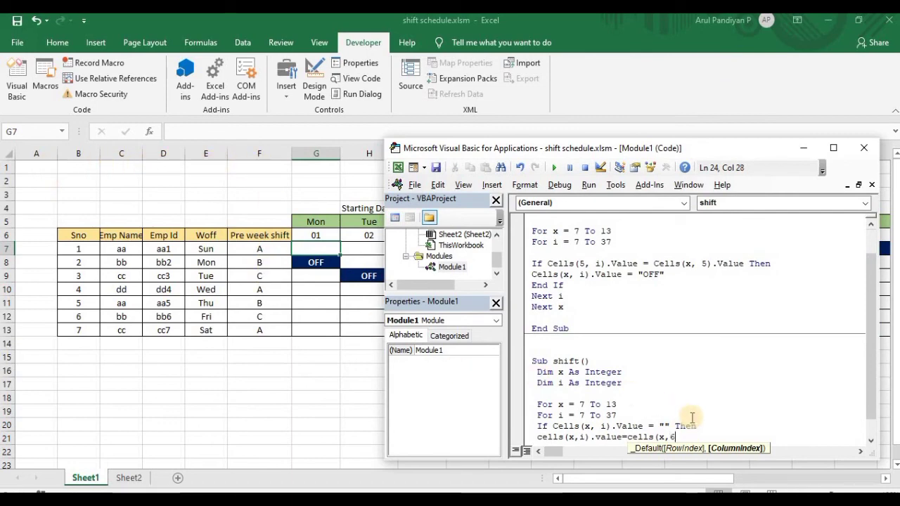
pyautogui.write(').')
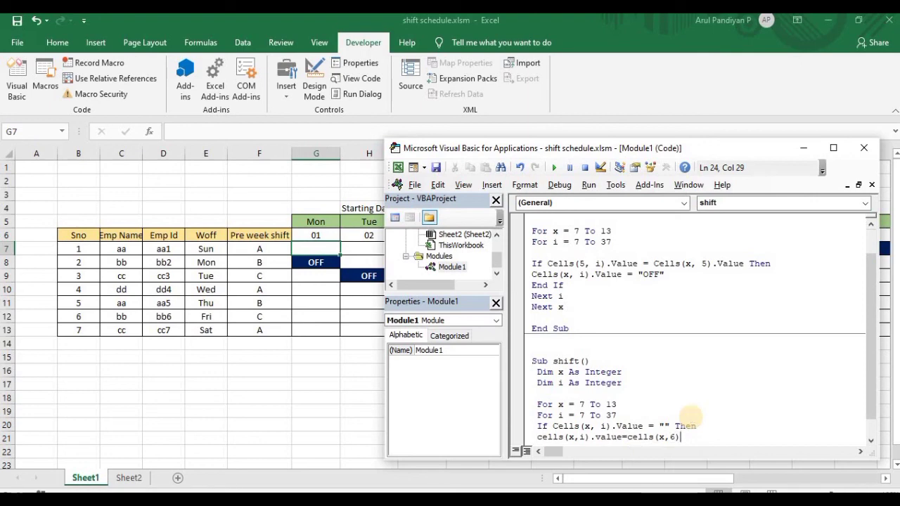
pyautogui.write('value')
pyautogui.press('Return')
pyautogui.write('end')
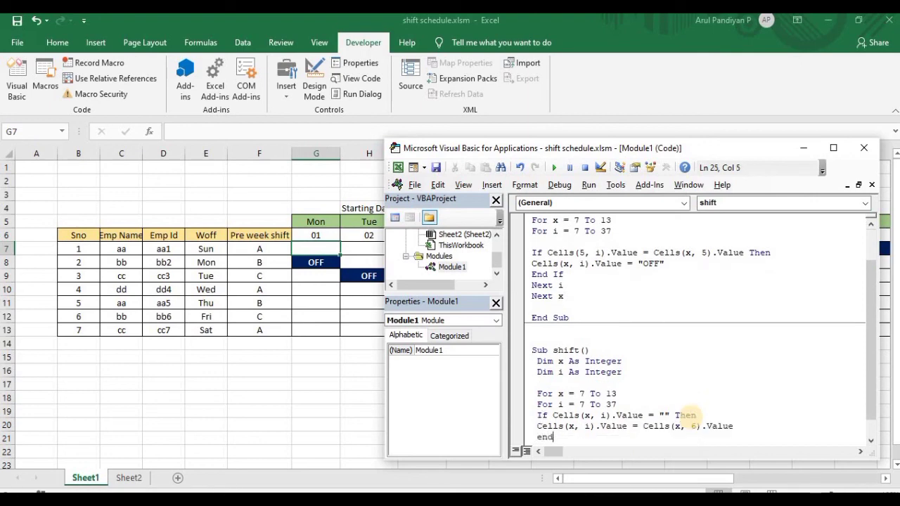
# - Close the macro's If block and both loops with End If, Next i and Next x
pyautogui.write('if')
pyautogui.press('Return')
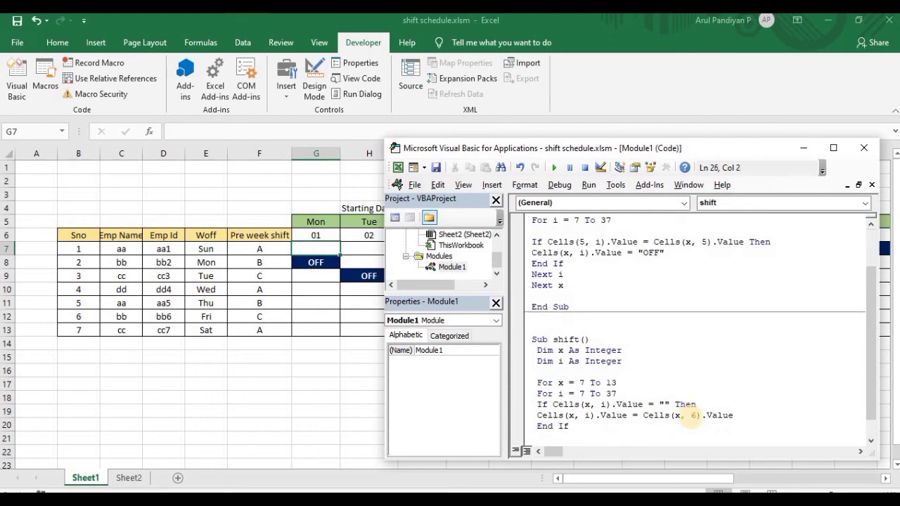
pyautogui.write('next i')
pyautogui.press('Return')
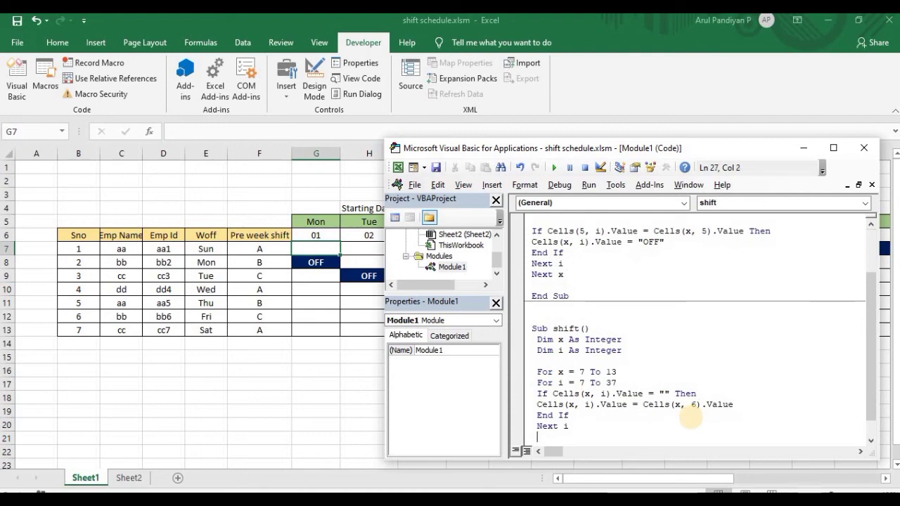
pyautogui.write('ext ')
pyautogui.write('x')
pyautogui.press('Return')
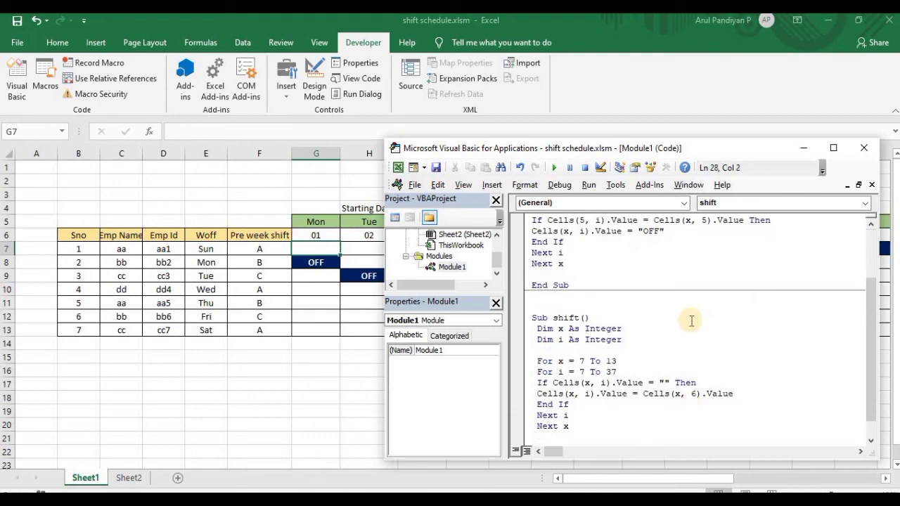
pyautogui.click(534, 317)
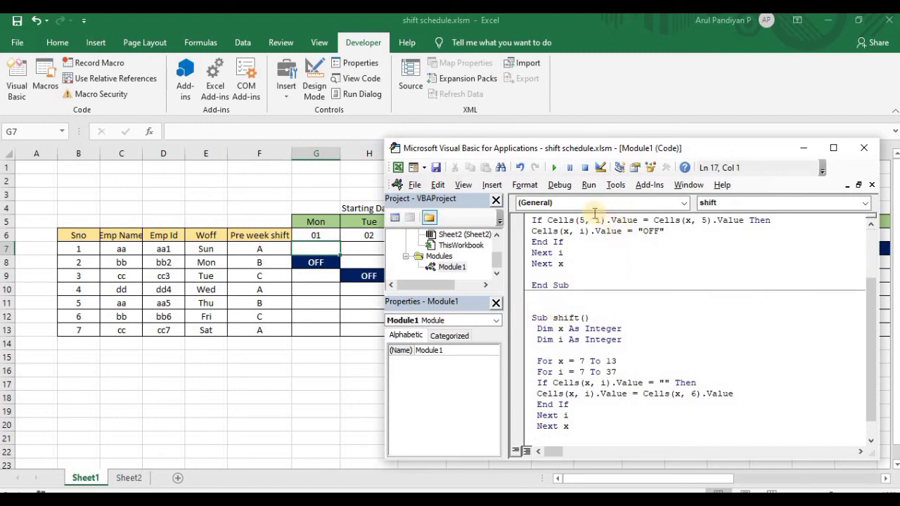
# - Run the shift macro from the This Workbook macro list to fill the March schedule
pyautogui.click(864, 149)
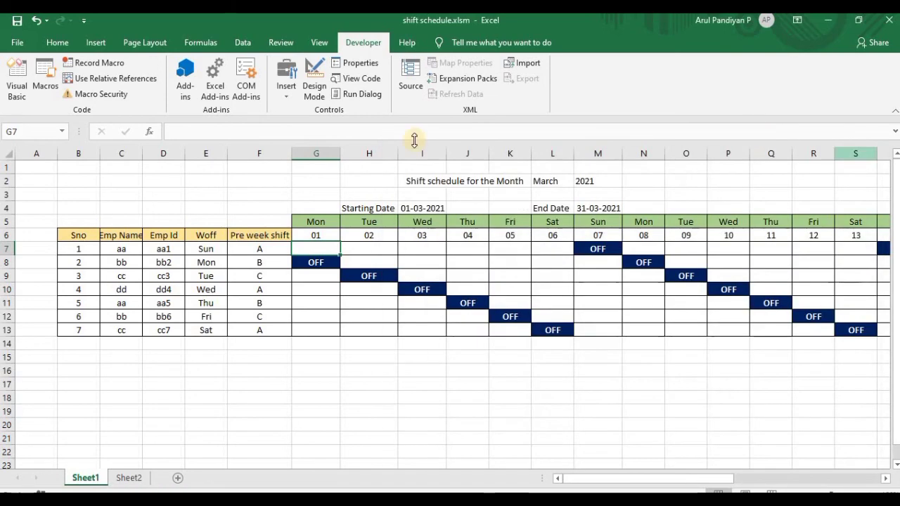
pyautogui.click(45, 71)
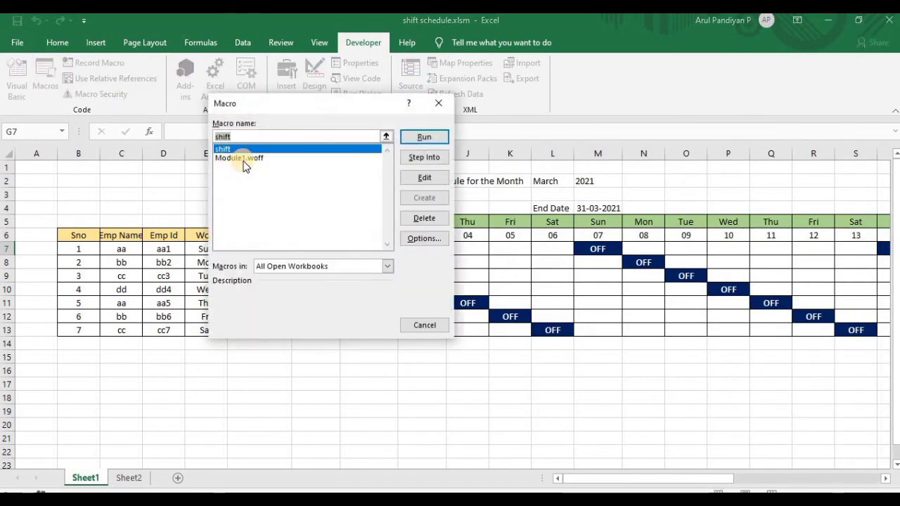
pyautogui.click(287, 267)
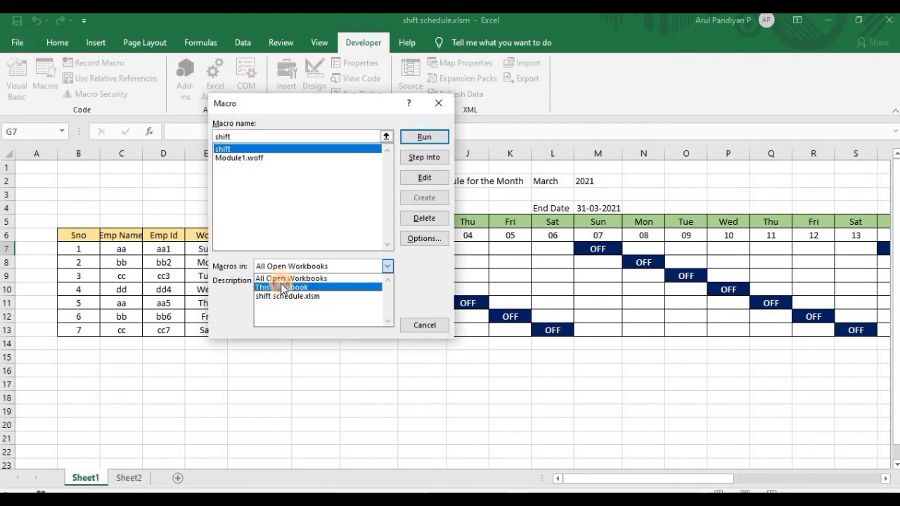
pyautogui.click(282, 288)
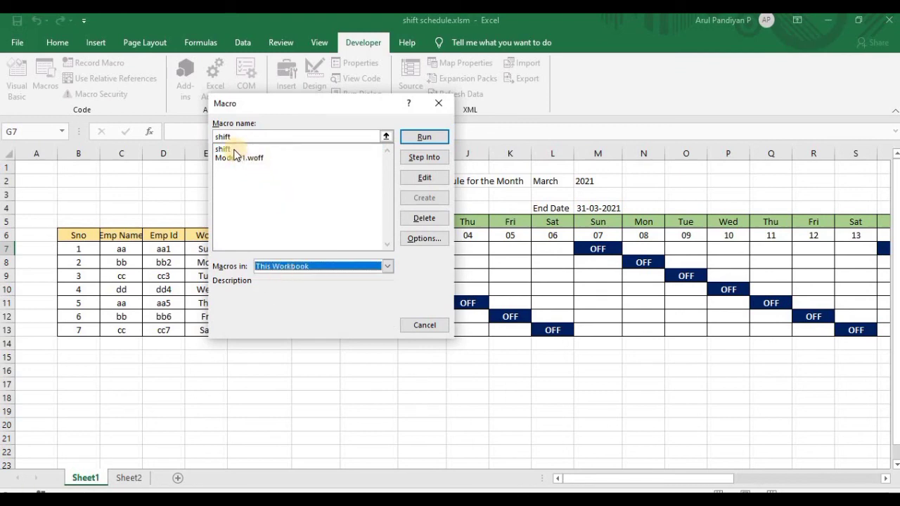
pyautogui.click(232, 150)
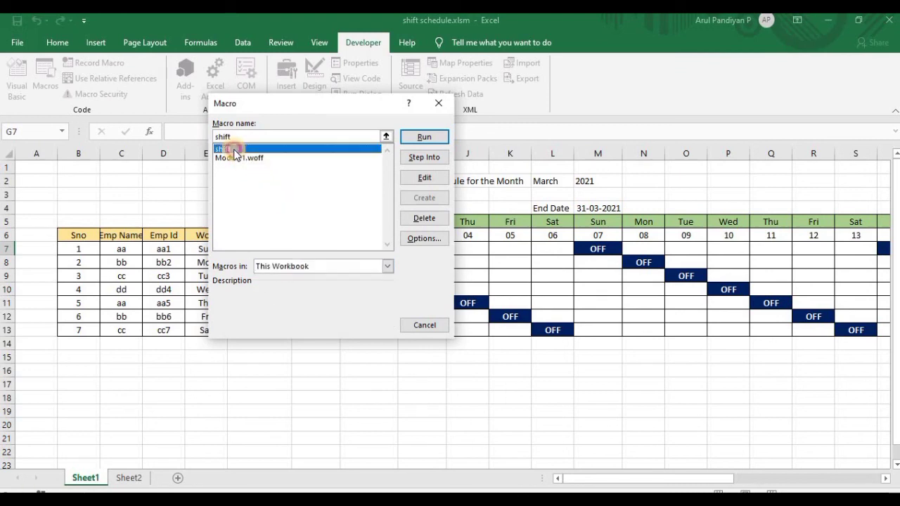
pyautogui.click(425, 138)
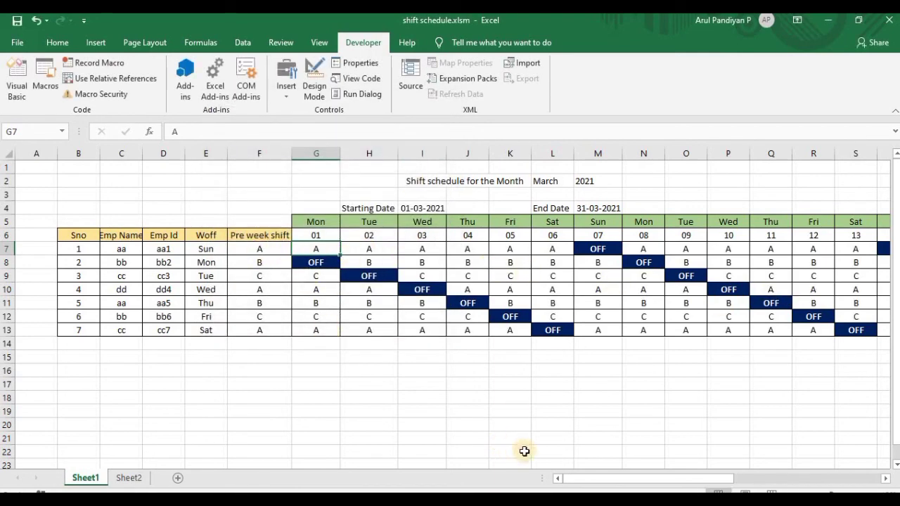
pyautogui.moveTo(588, 484)
pyautogui.mouseDown()
pyautogui.moveTo(800, 485)
pyautogui.moveTo(591, 484)
pyautogui.mouseUp()
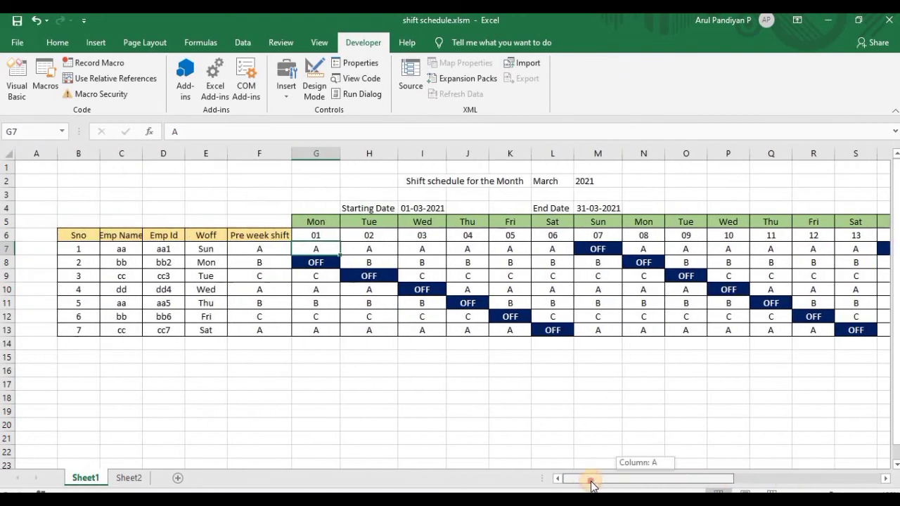